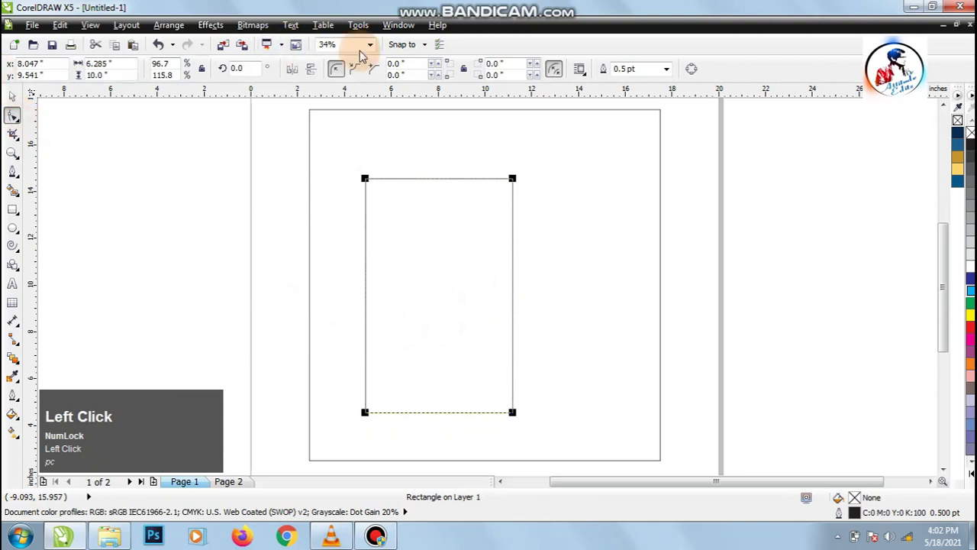
# Try a radius of 5 in and one of 2 in on the inner rectangle's upper-left corner.
pyautogui.click(394, 62)
pyautogui.hotkey('ctrl', 'a')
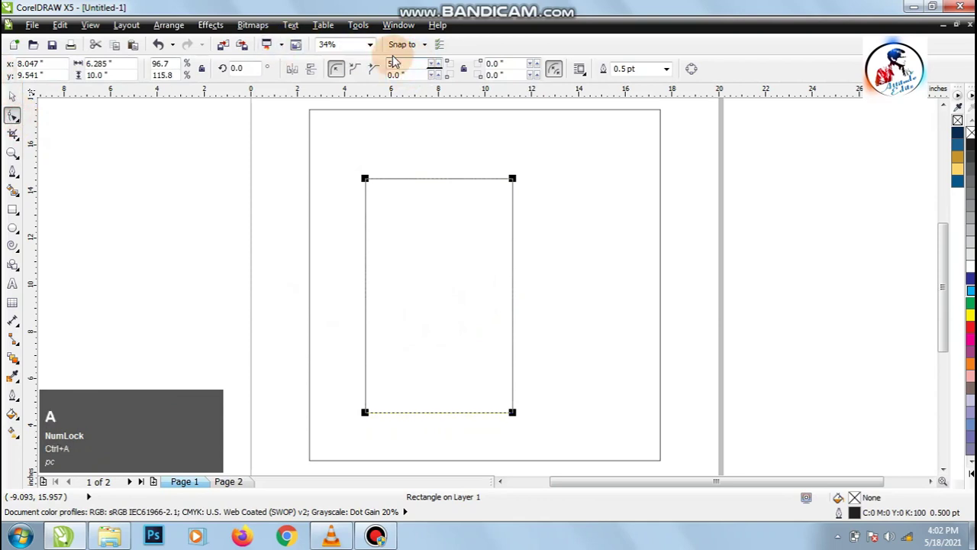
pyautogui.write('5')
pyautogui.press('Return')
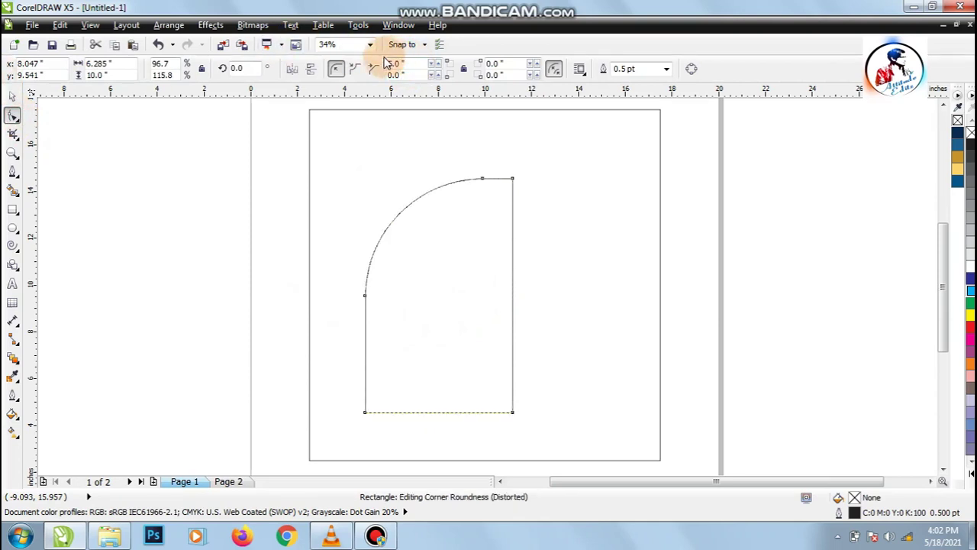
pyautogui.click(408, 62)
pyautogui.write('2')
pyautogui.press('Return')
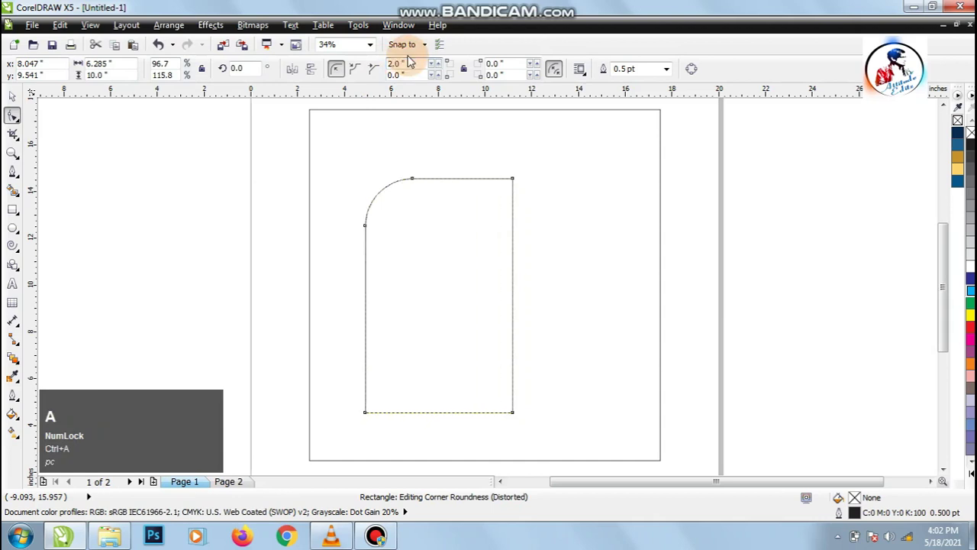
# Round the inner rectangle's upper-left and lower-right corners with a radius of 3 in.
pyautogui.click(406, 63)
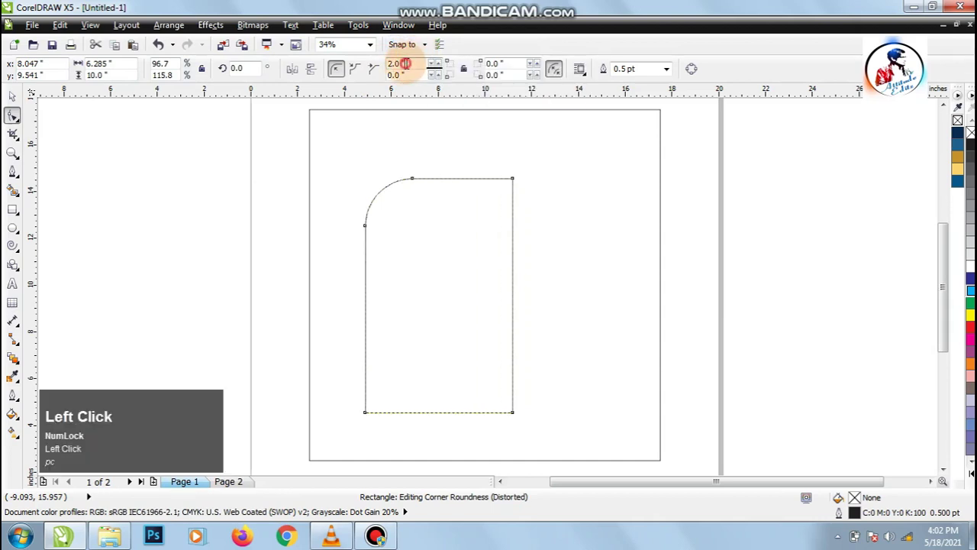
pyautogui.write('3')
pyautogui.press('Return')
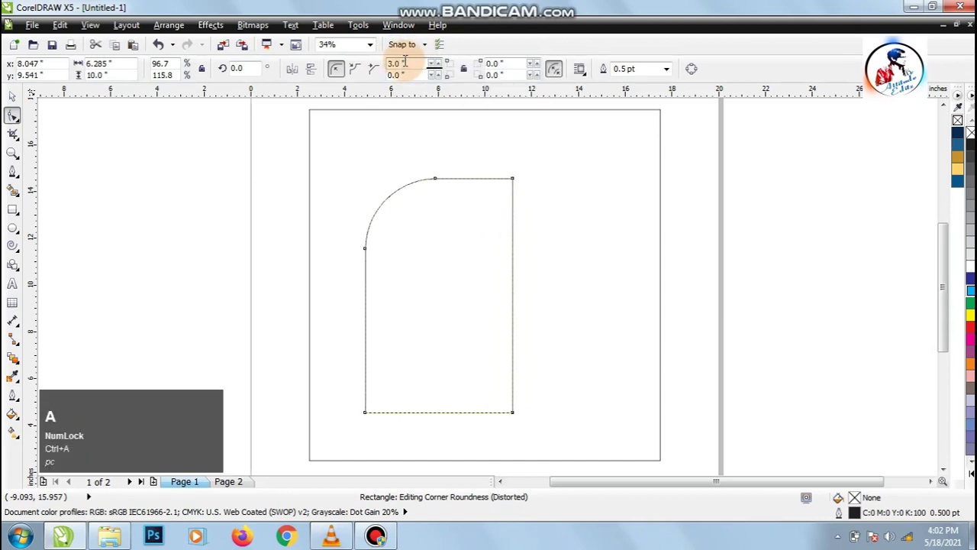
pyautogui.write('3')
pyautogui.press('Return')
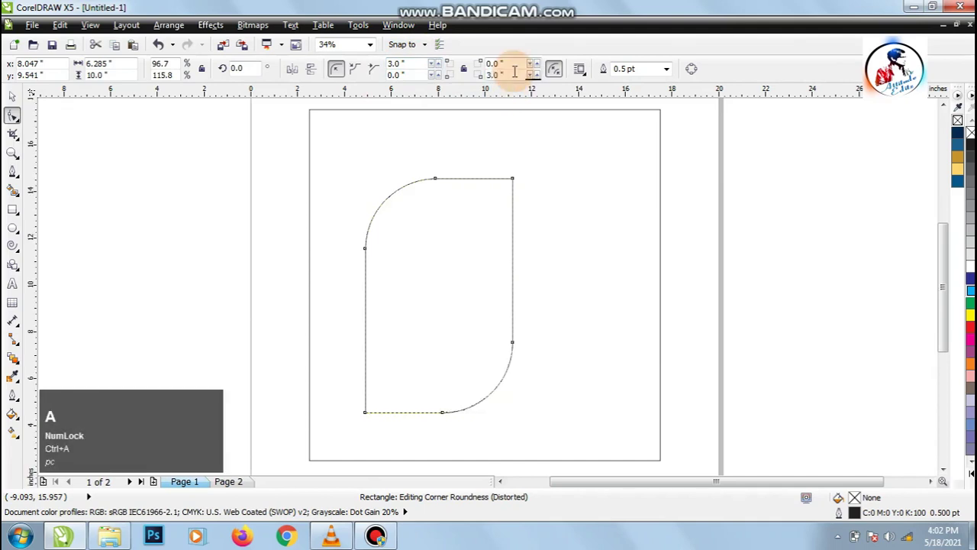
pyautogui.click(13, 98)
pyautogui.click(155, 271)
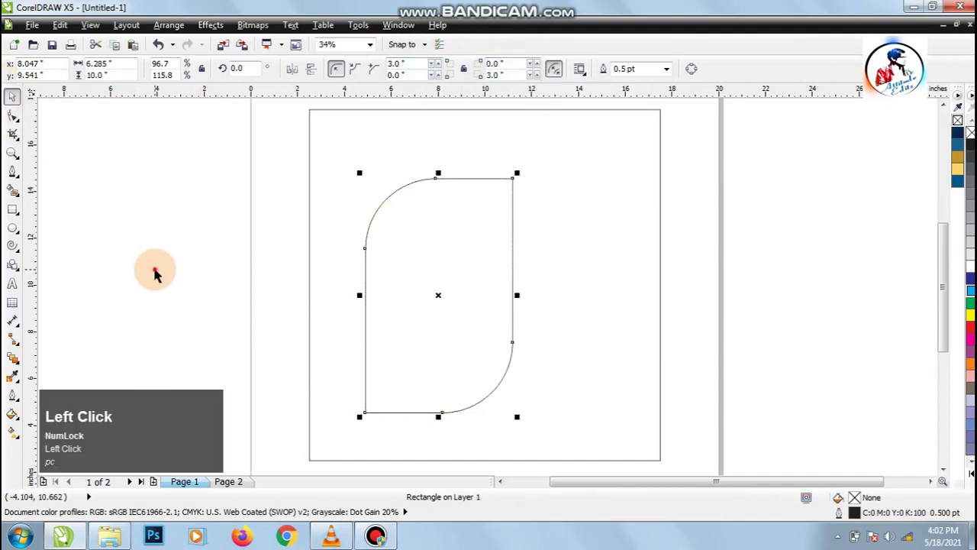
# Make a scaled-down concentric copy of the rounded shape inside it, about 5.38 in wide and 8.57 in high.
pyautogui.rightClick(380, 382)
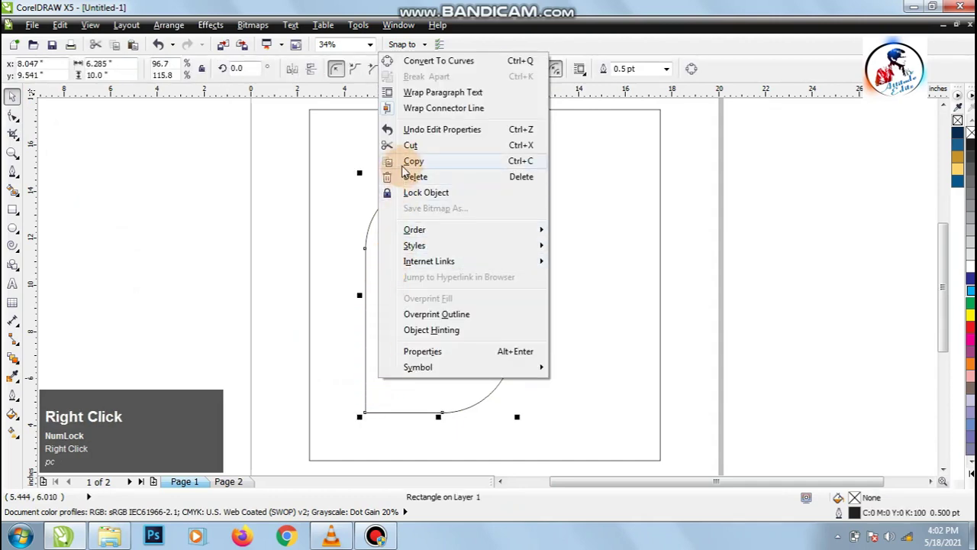
pyautogui.click(391, 160)
pyautogui.click(227, 255)
pyautogui.click(523, 183)
pyautogui.click(486, 207)
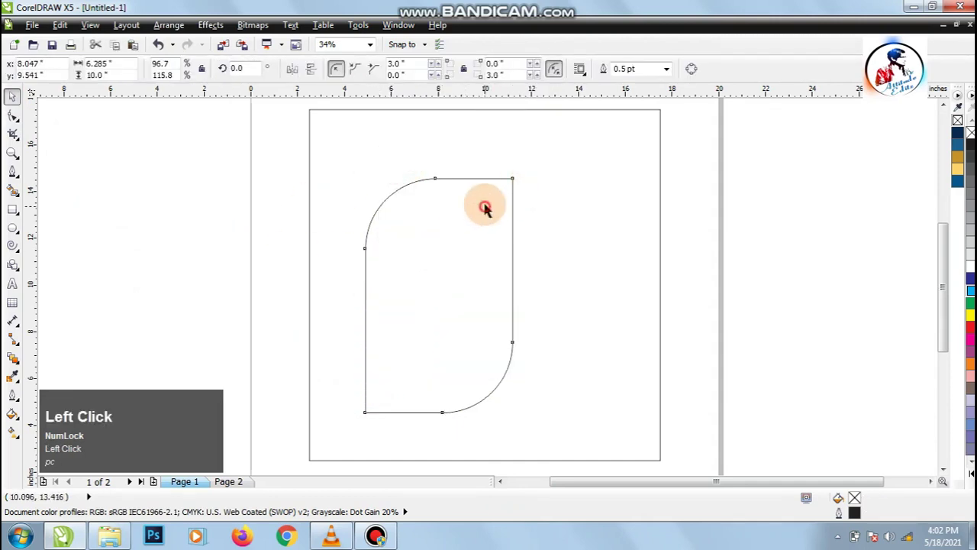
pyautogui.click(515, 179)
pyautogui.moveTo(517, 174); pyautogui.dragTo(508, 186)
pyautogui.rightClick(508, 185)
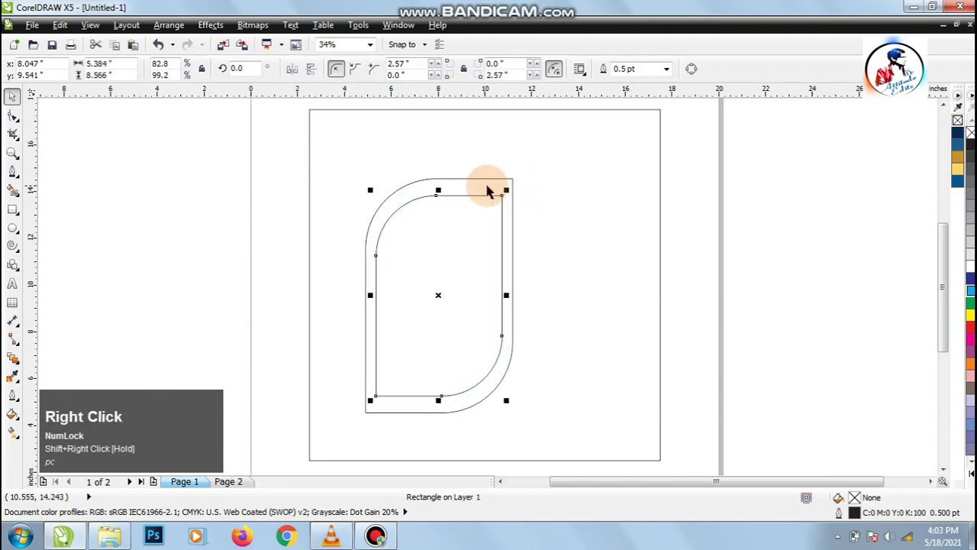
# Stretch the inner rounded shape to about 8.84 in high and center it vertically on the outer shape.
pyautogui.press('z')
pyautogui.moveTo(352, 156); pyautogui.dragTo(579, 432)
pyautogui.click(12, 95)
pyautogui.moveTo(453, 211); pyautogui.dragTo(455, 210)
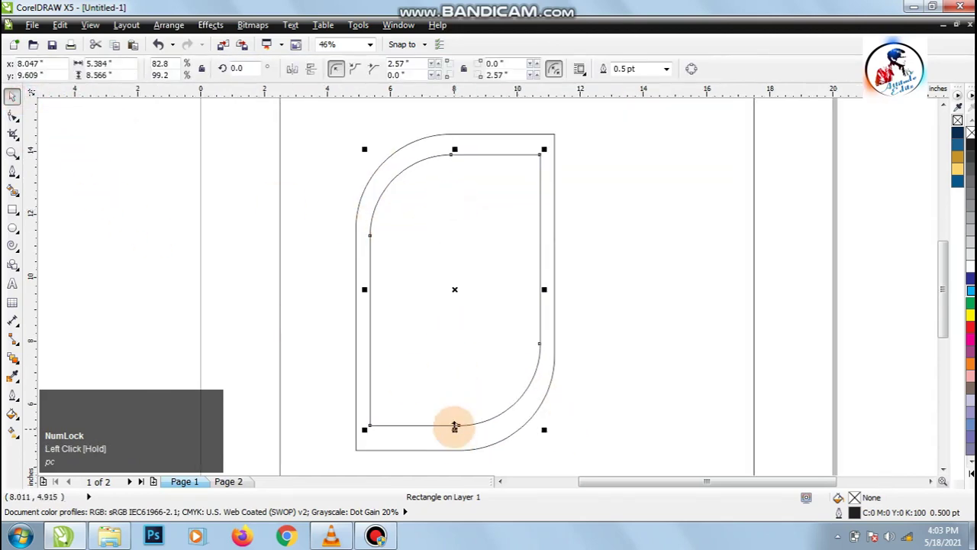
pyautogui.moveTo(454, 426); pyautogui.dragTo(454, 434)
pyautogui.keyDown('shift'); pyautogui.click(436, 446); pyautogui.keyUp('shift')
pyautogui.press('e')
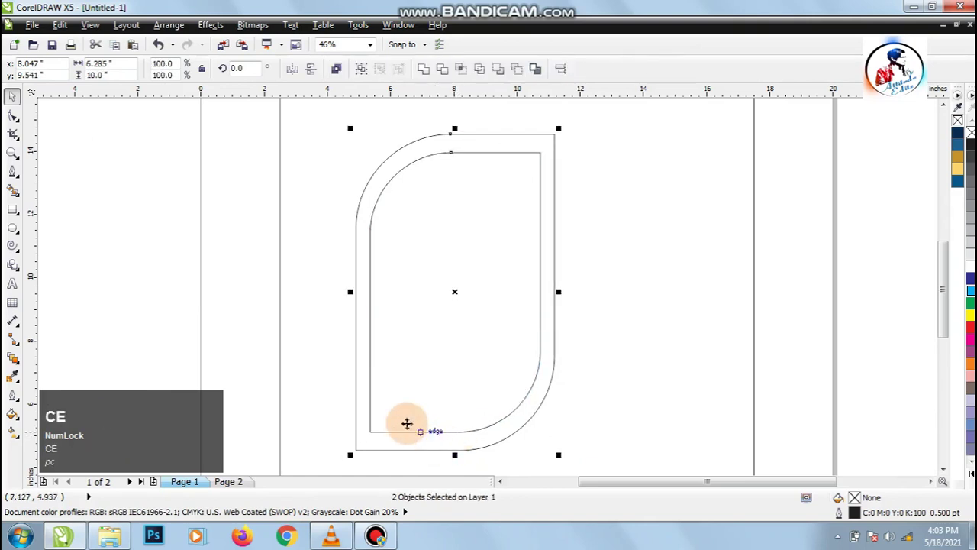
pyautogui.click(134, 298)
pyautogui.press('F4')
pyautogui.click(233, 218)
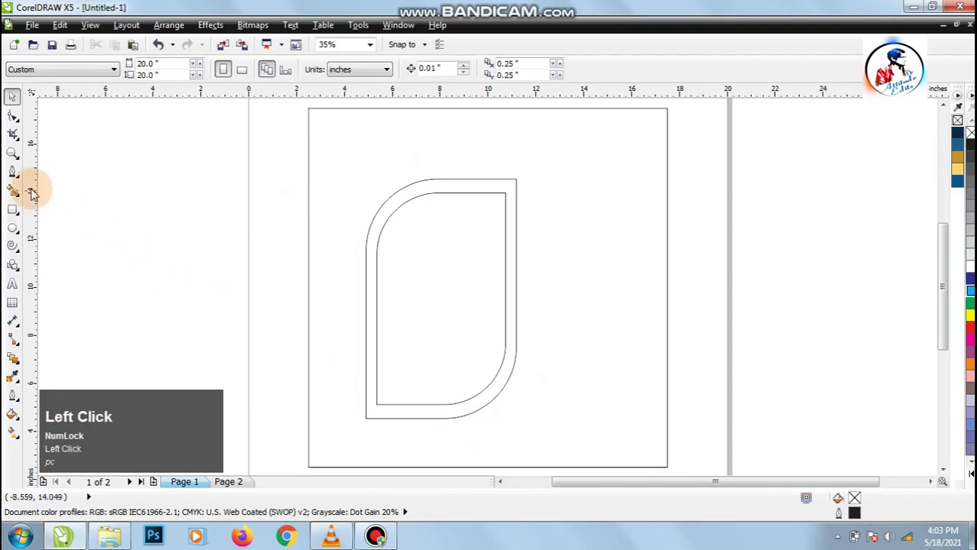
# Draw a rectangle about 3.69 by 5.3 in from the large square's left edge, overlapping the rounded shapes.
pyautogui.click(12, 213)
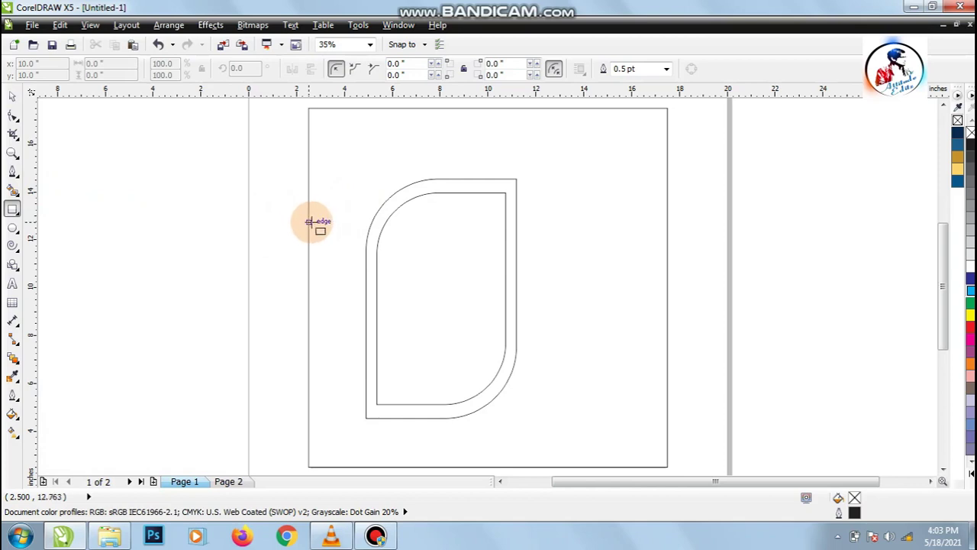
pyautogui.moveTo(308, 223); pyautogui.dragTo(397, 354)
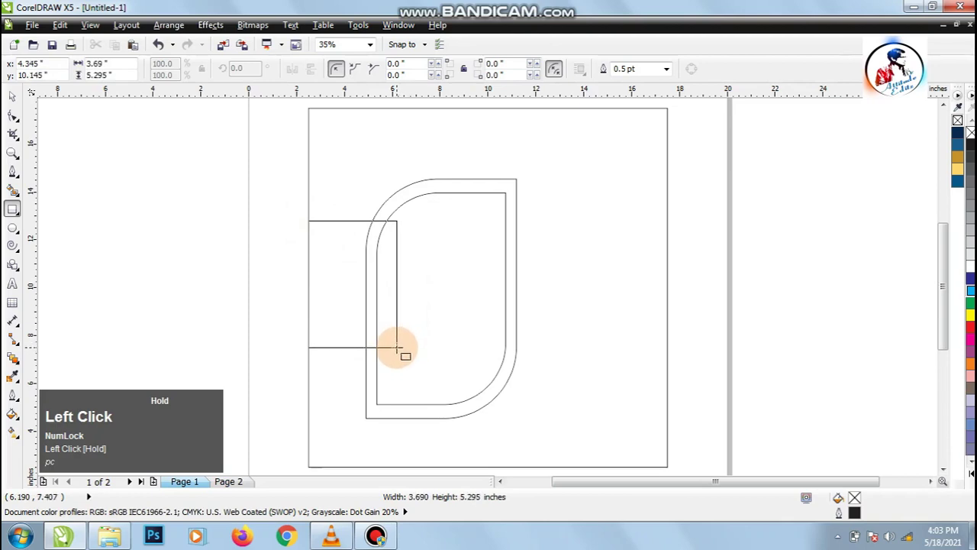
pyautogui.moveTo(397, 348); pyautogui.dragTo(397, 348)
pyautogui.click(12, 96)
pyautogui.click(154, 228)
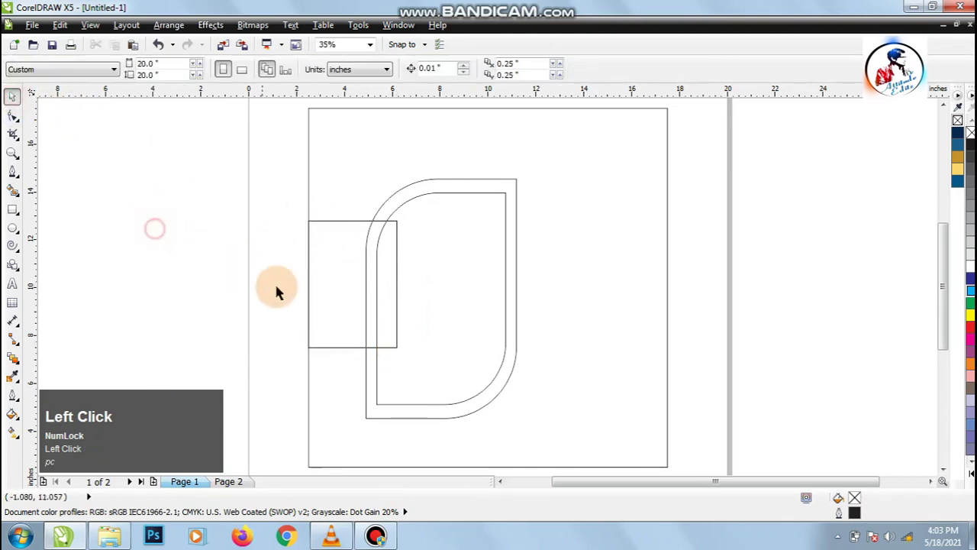
# Create a mirrored copy of the small rectangle and align it with the large square's right edge.
pyautogui.click(312, 302)
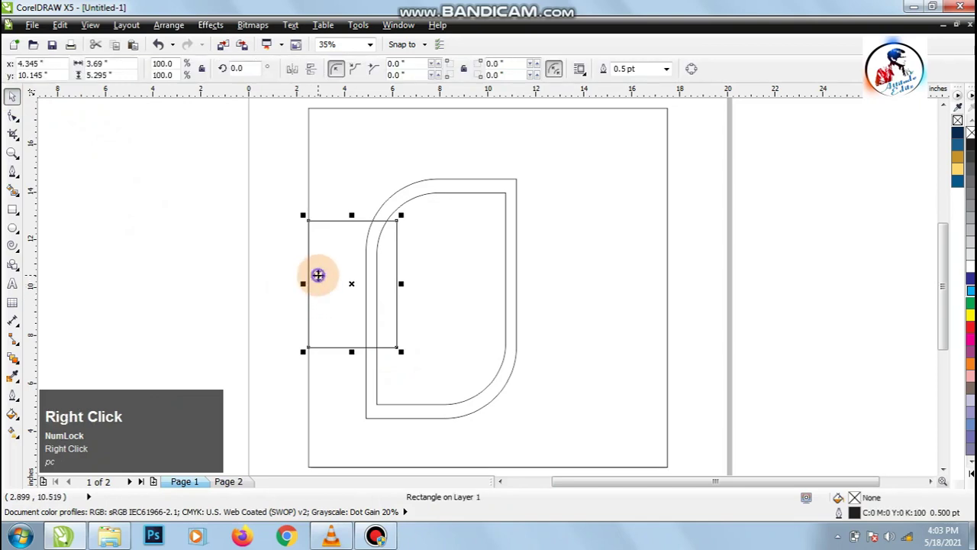
pyautogui.rightClick(316, 280)
pyautogui.click(354, 109)
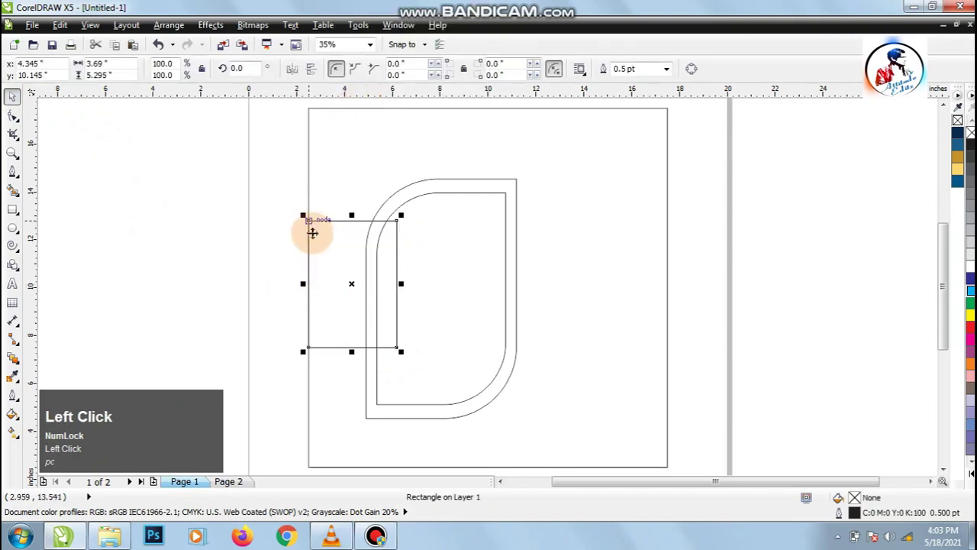
pyautogui.moveTo(303, 284); pyautogui.dragTo(616, 329)
pyautogui.rightClick(402, 279)
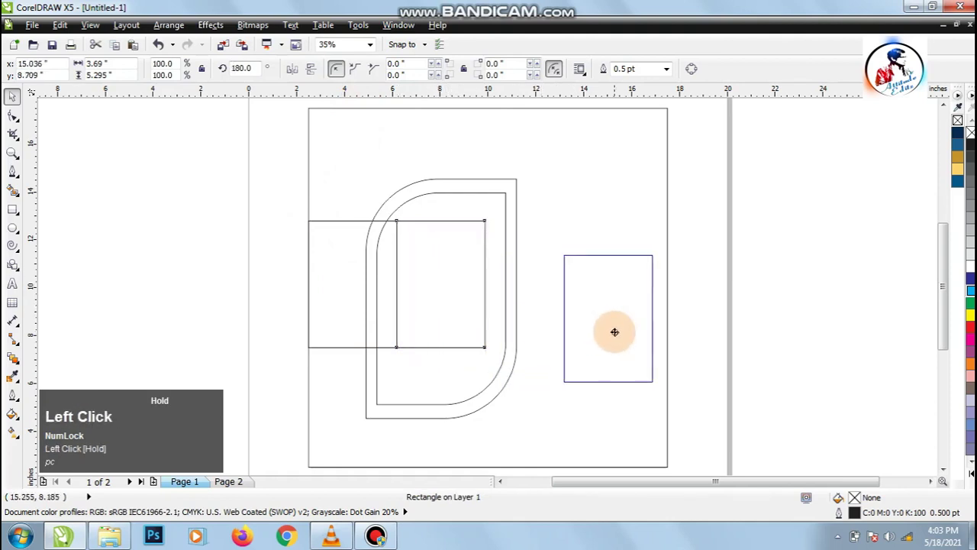
pyautogui.keyDown('shift'); pyautogui.click(560, 199); pyautogui.keyUp('shift')
pyautogui.press('r')
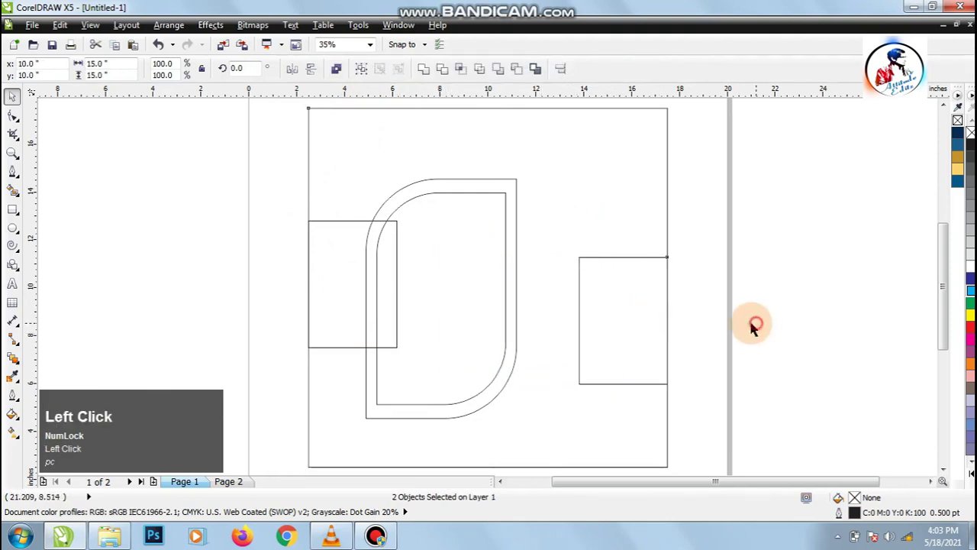
# Move the copied rectangle slightly down and stretch it leftward to about 7.69 in wide, overlapping the rounded shapes.
pyautogui.click(621, 321)
pyautogui.moveTo(620, 321); pyautogui.dragTo(624, 334)
pyautogui.click(744, 330)
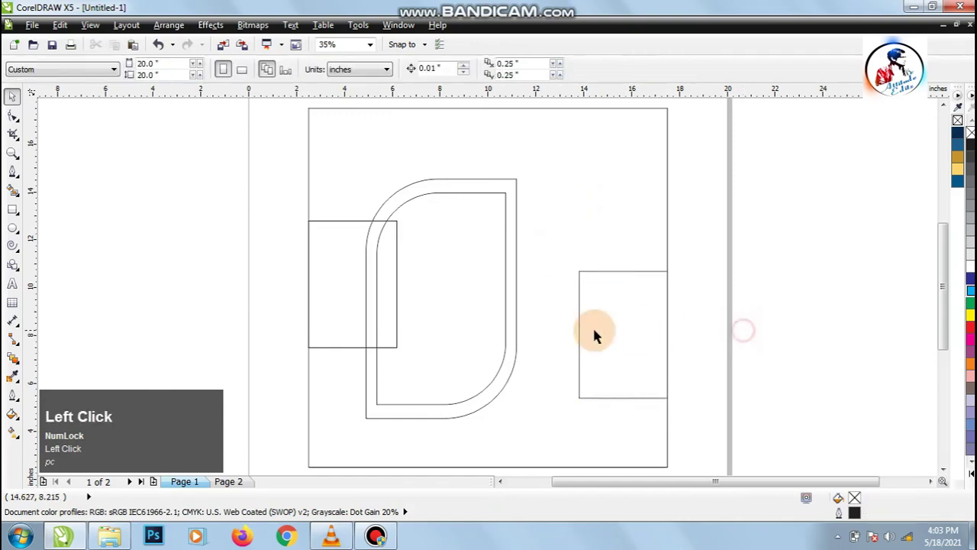
pyautogui.click(575, 333)
pyautogui.moveTo(574, 337); pyautogui.dragTo(475, 345)
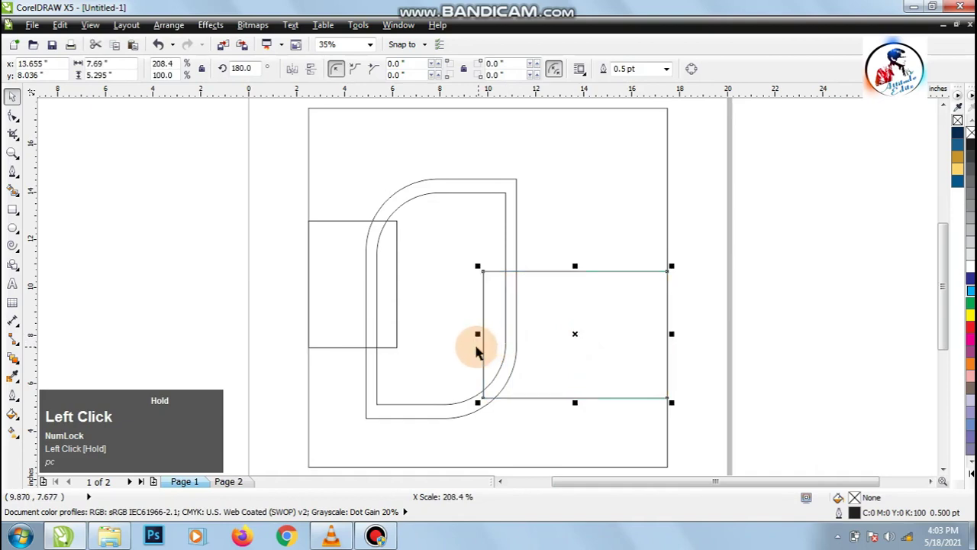
pyautogui.click(741, 331)
pyautogui.click(590, 348)
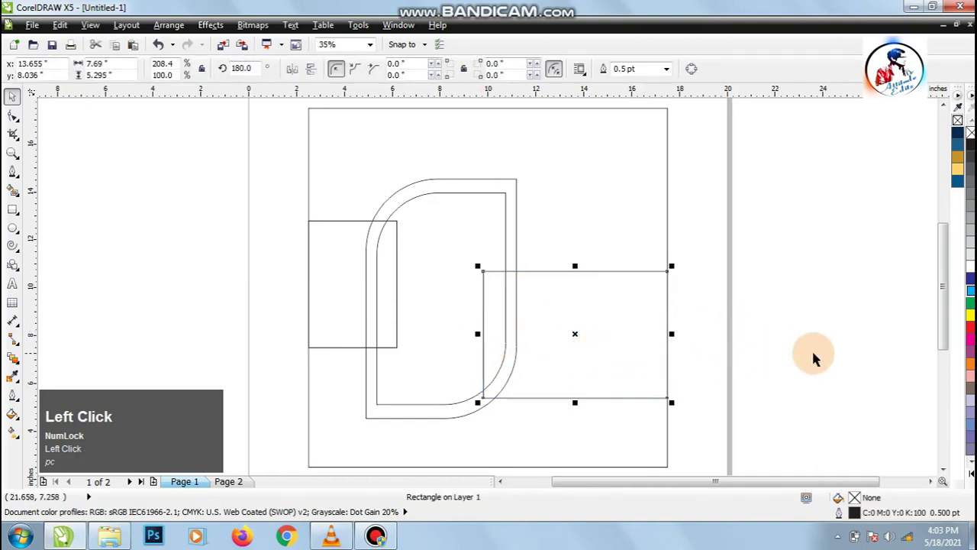
# Fill the wide rectangle with a custom linear fountain fill, running diagonally from cyan at upper left to dark blue at lower right.
pyautogui.click(968, 284)
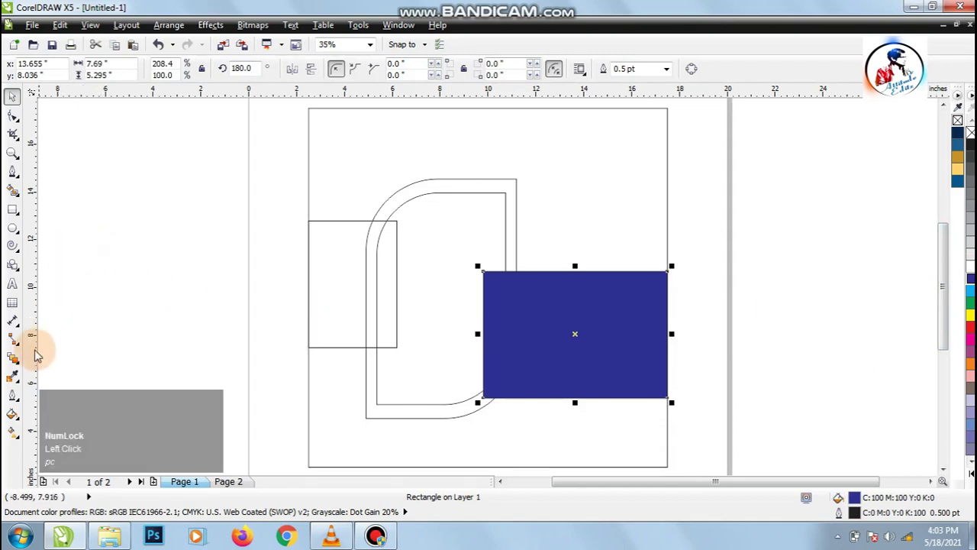
pyautogui.click(13, 415)
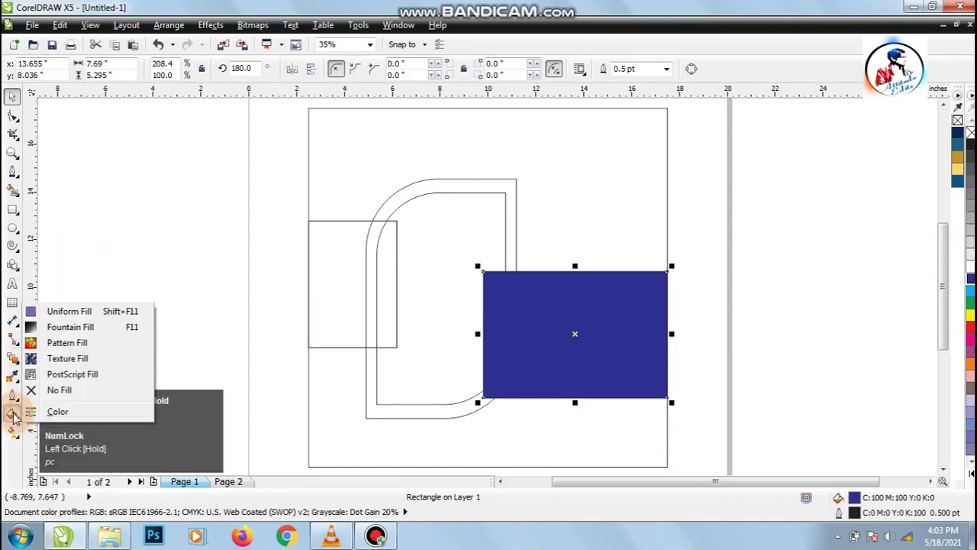
pyautogui.click(61, 333)
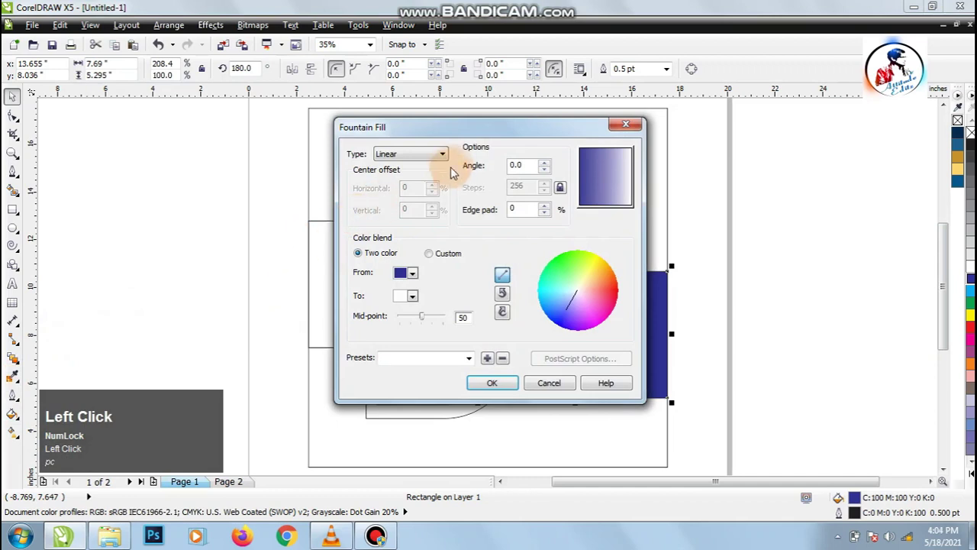
pyautogui.click(430, 255)
pyautogui.click(508, 302)
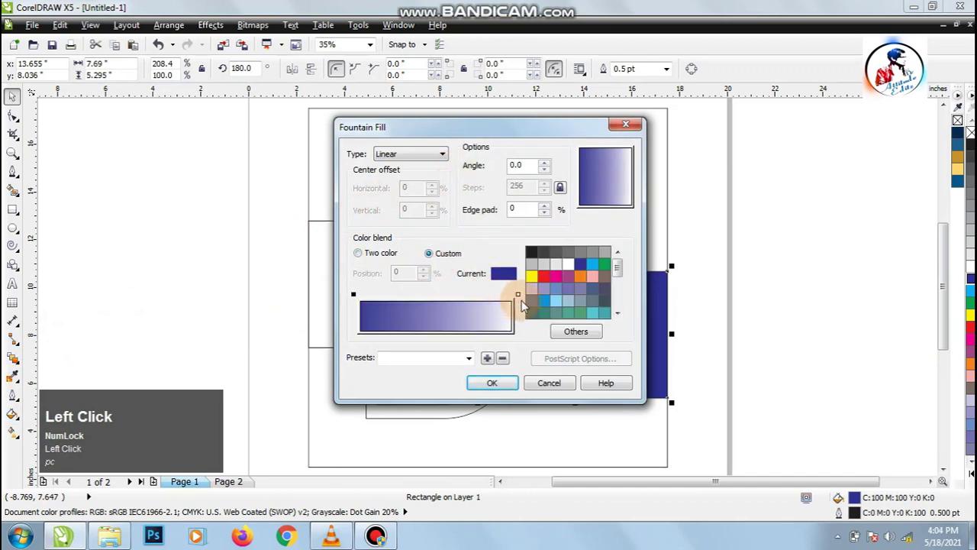
pyautogui.click(591, 266)
pyautogui.moveTo(599, 183); pyautogui.dragTo(539, 153)
pyautogui.click(492, 382)
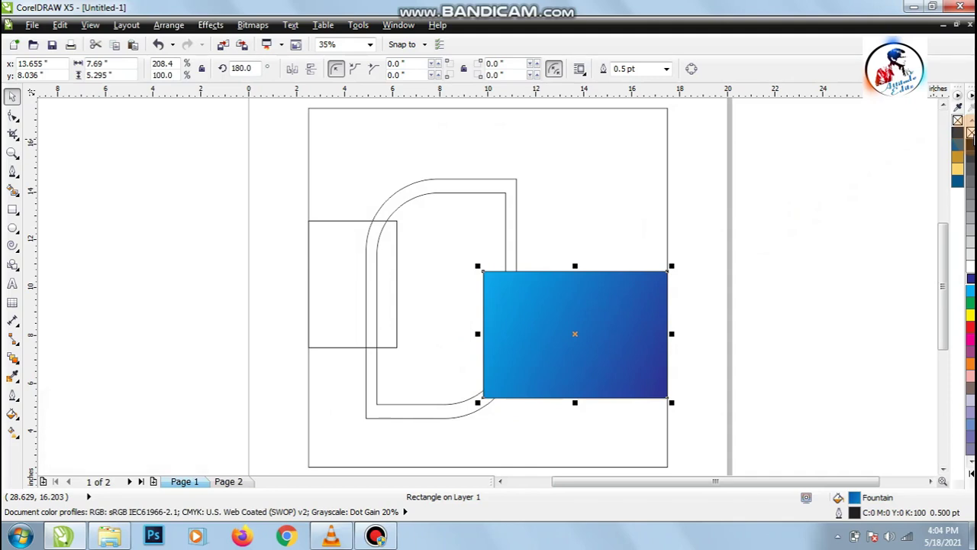
pyautogui.click(578, 305)
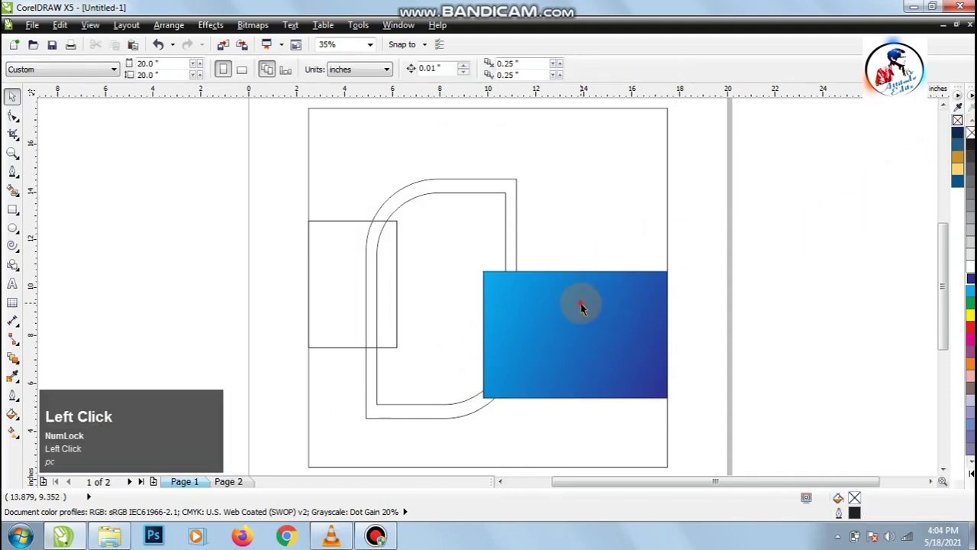
# Repeat the blue gradient fill on the outer rounded shape and the small left rectangle, and fill the inner rounded shape with white.
pyautogui.click(503, 188)
pyautogui.click(59, 25)
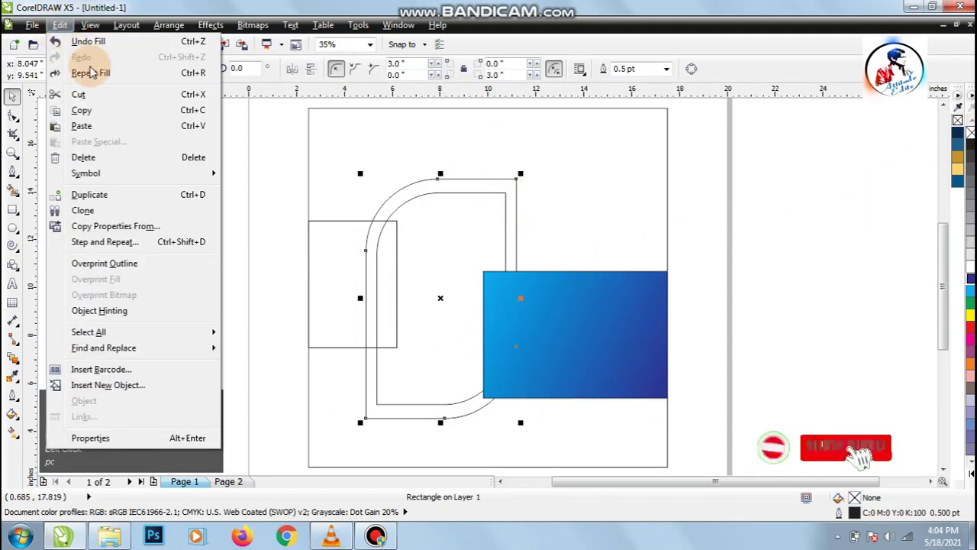
pyautogui.click(90, 72)
pyautogui.click(323, 225)
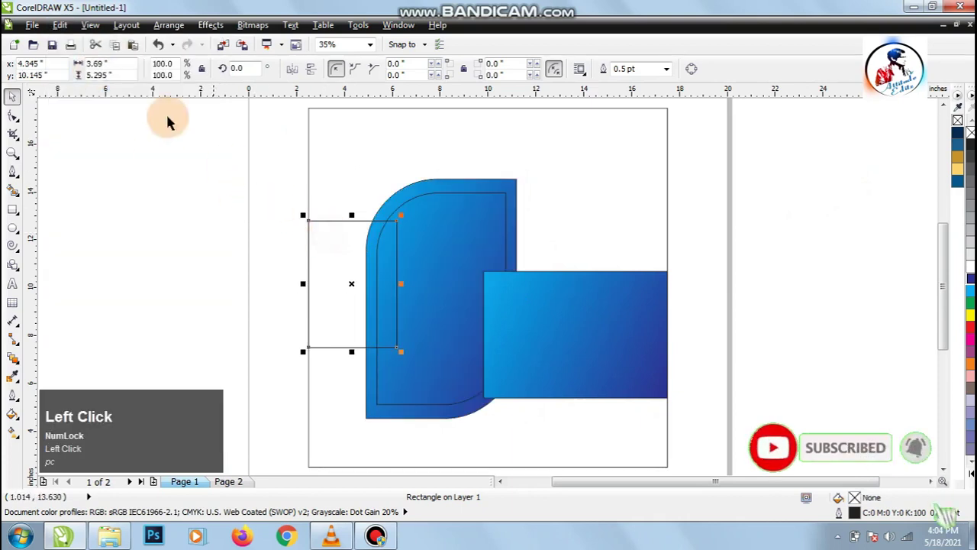
pyautogui.click(59, 25)
pyautogui.click(92, 70)
pyautogui.click(167, 197)
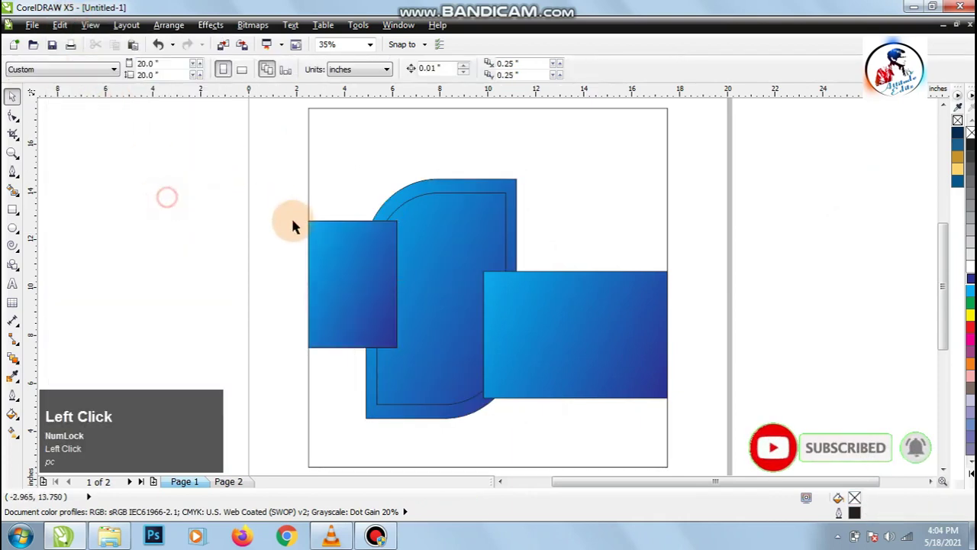
pyautogui.click(464, 227)
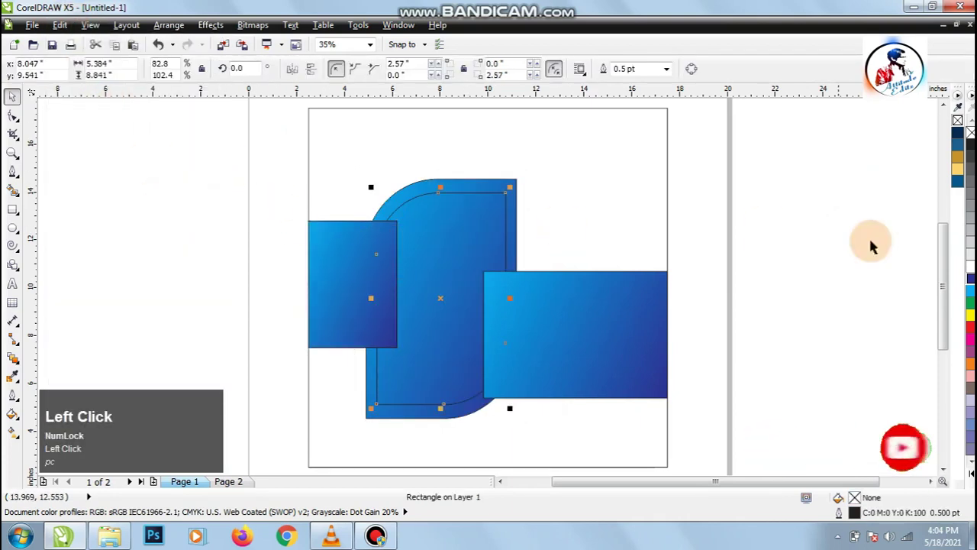
pyautogui.click(966, 269)
# Send the wide right rectangle and the small left rectangle to the back of the layer, behind the rounded shapes.
pyautogui.click(537, 375)
pyautogui.rightClick(510, 375)
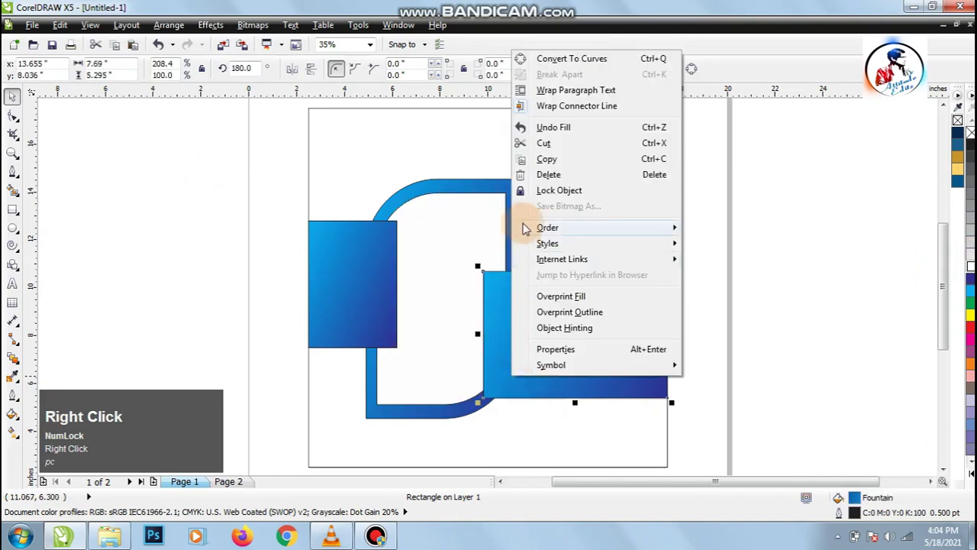
pyautogui.moveTo(542, 227)
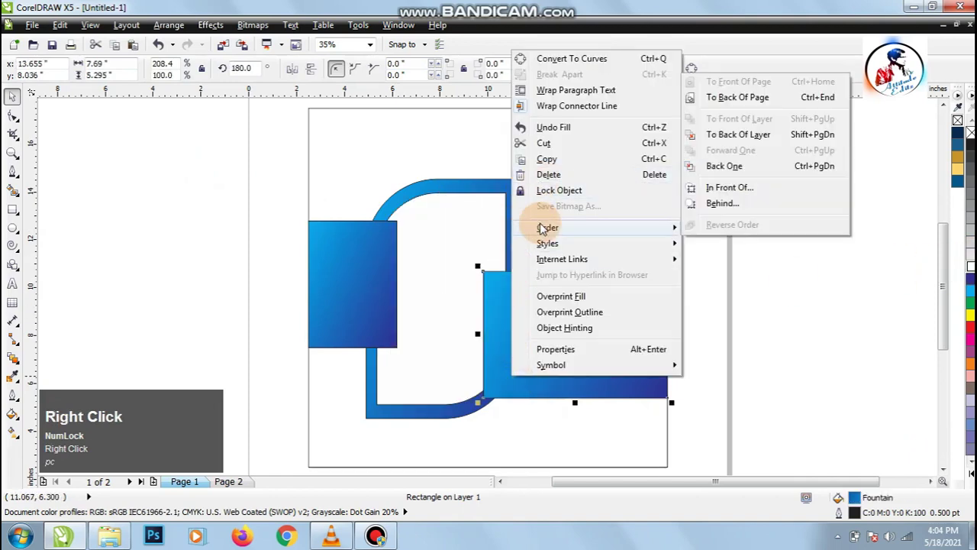
pyautogui.click(742, 137)
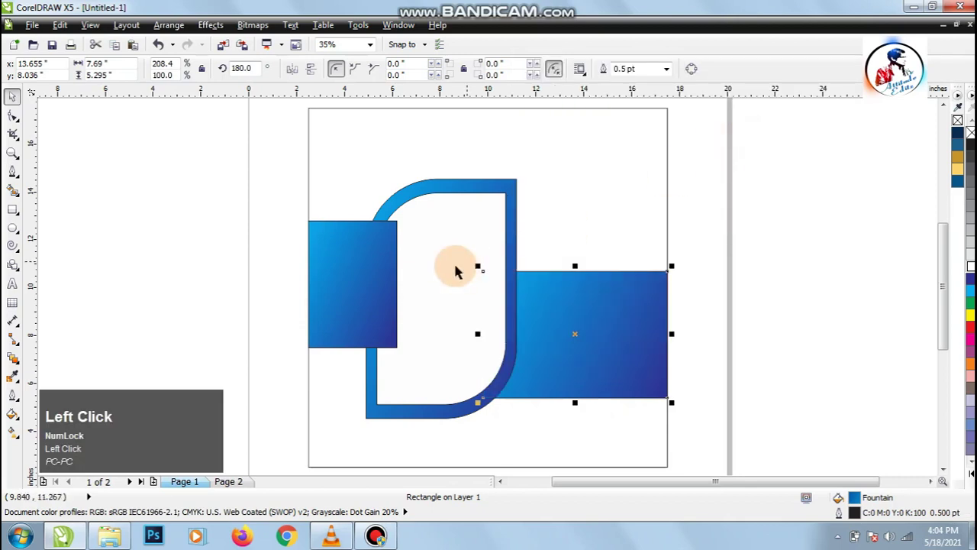
pyautogui.click(346, 297)
pyautogui.rightClick(346, 298)
pyautogui.moveTo(428, 182)
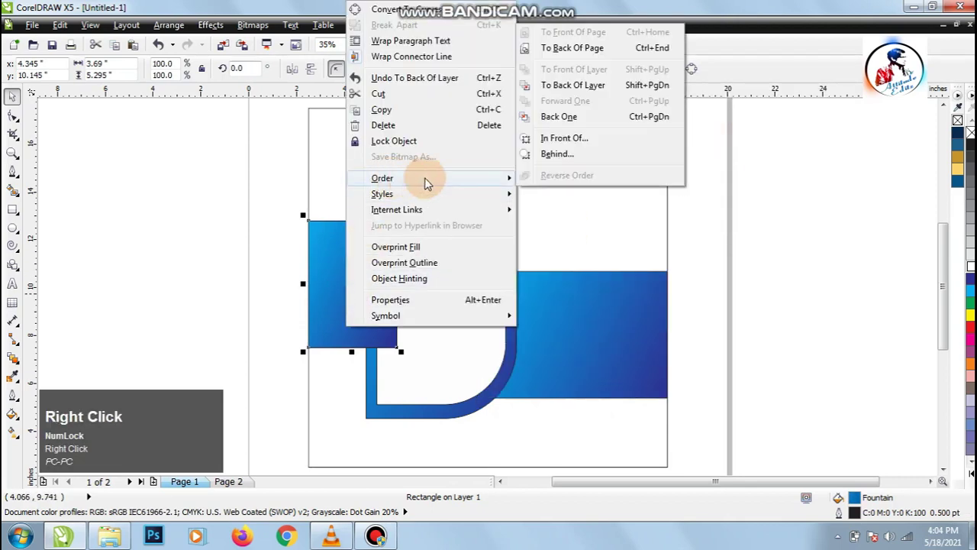
pyautogui.click(589, 90)
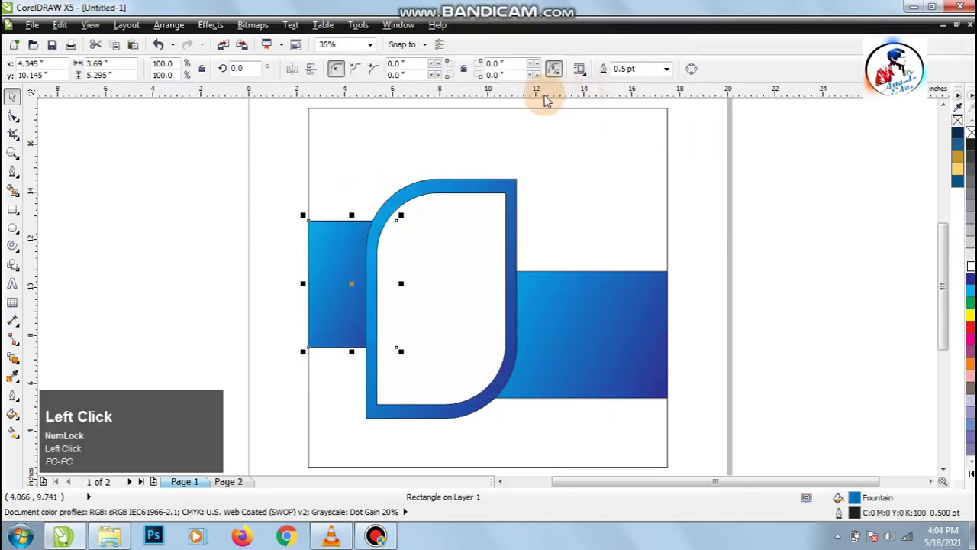
# Reverse the small left rectangle's linear fountain fill so it runs from dark blue at upper left to cyan at lower right.
pyautogui.click(226, 221)
pyautogui.click(320, 309)
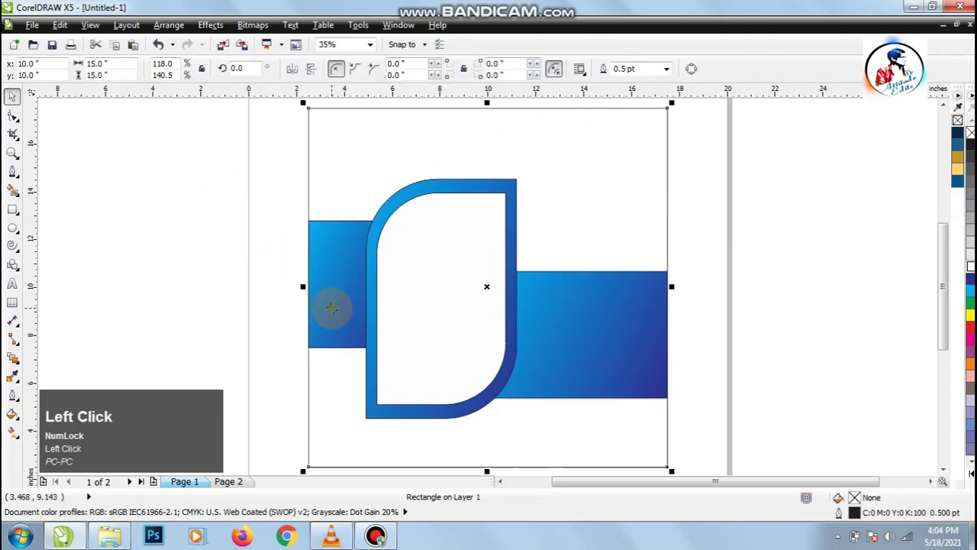
pyautogui.click(328, 310)
pyautogui.moveTo(227, 196); pyautogui.dragTo(469, 386)
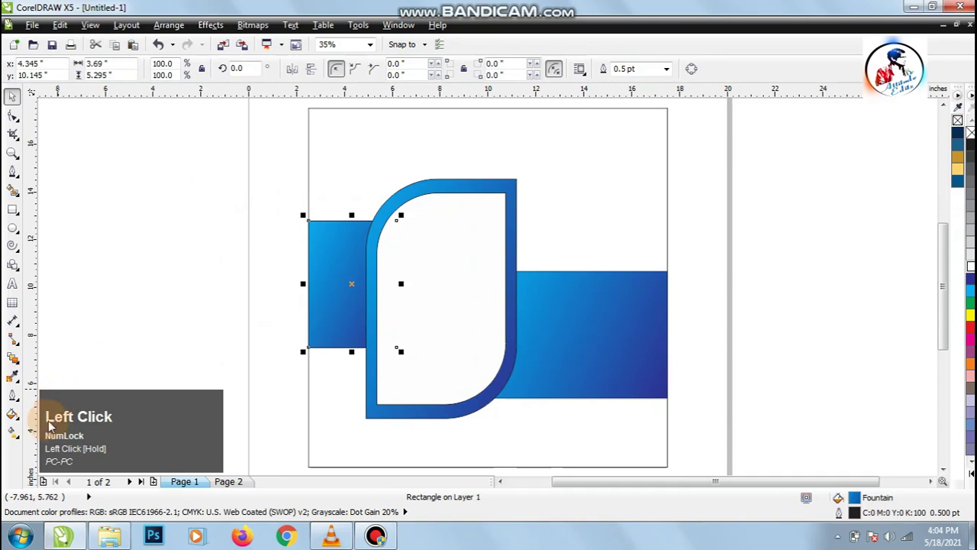
pyautogui.click(21, 417)
pyautogui.click(81, 327)
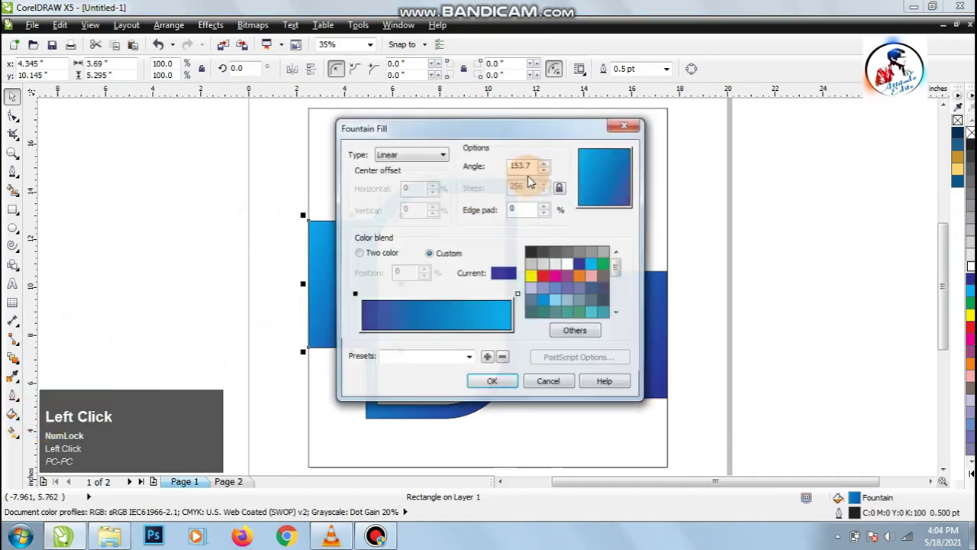
pyautogui.moveTo(604, 178)
pyautogui.mouseDown()
pyautogui.moveTo(577, 138)
pyautogui.moveTo(599, 148)
pyautogui.moveTo(596, 192)
pyautogui.moveTo(617, 191)
pyautogui.mouseUp()
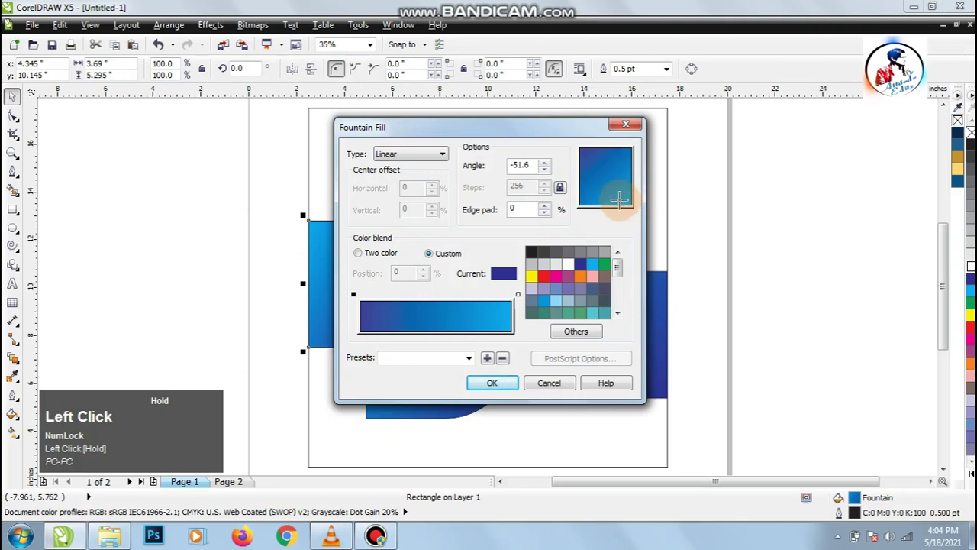
pyautogui.click(493, 384)
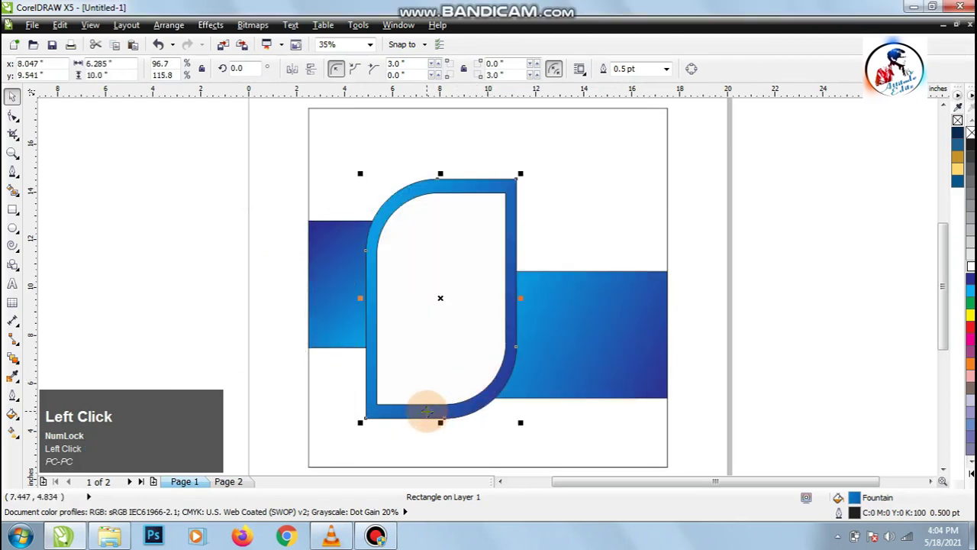
# Adjust the outer rounded shape's linear fountain fill to an angle of about 158.7 degrees.
pyautogui.click(13, 413)
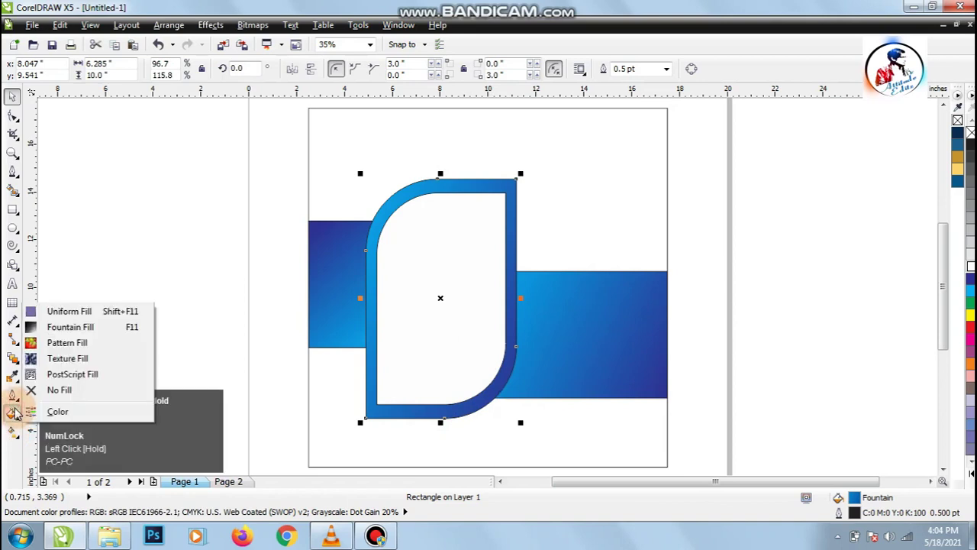
pyautogui.click(13, 396)
pyautogui.click(13, 413)
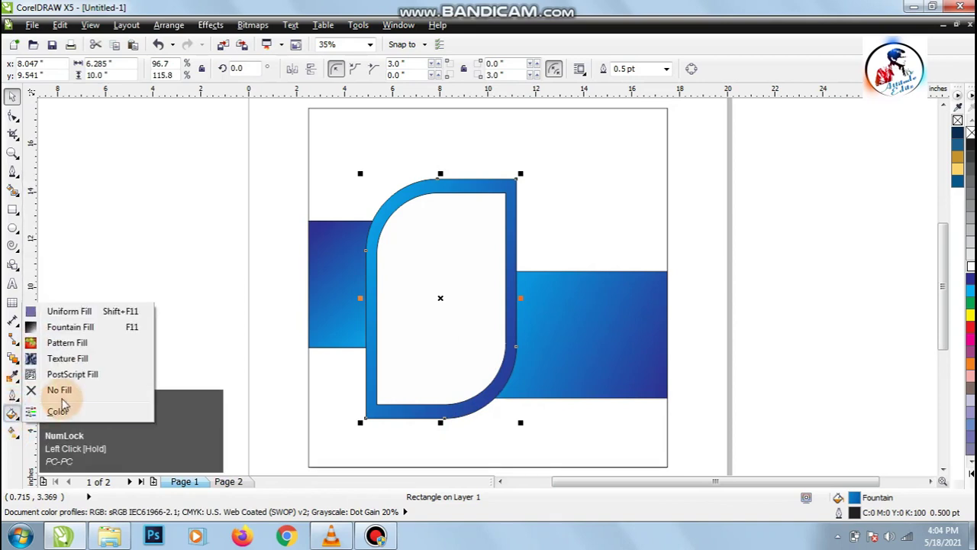
pyautogui.click(70, 327)
pyautogui.moveTo(617, 172); pyautogui.dragTo(543, 152)
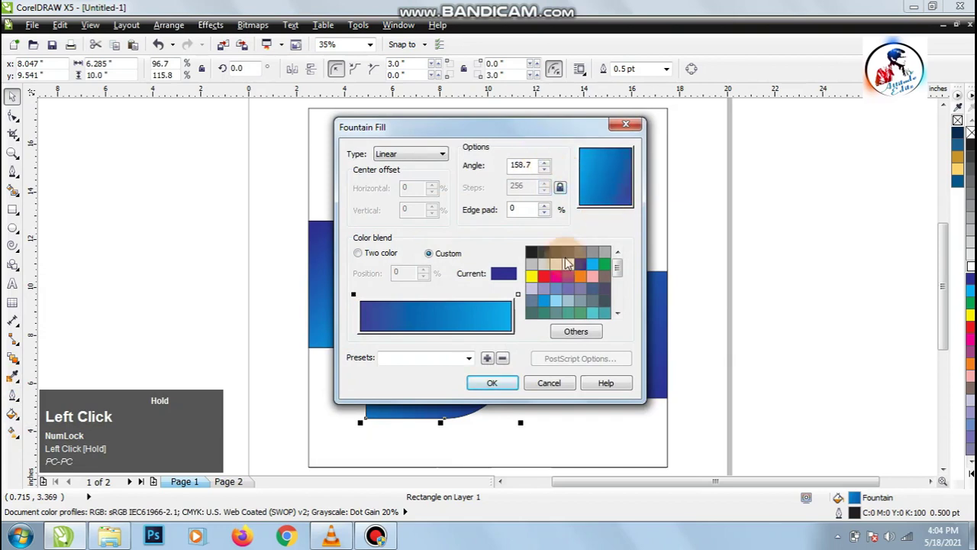
pyautogui.click(492, 382)
pyautogui.click(162, 217)
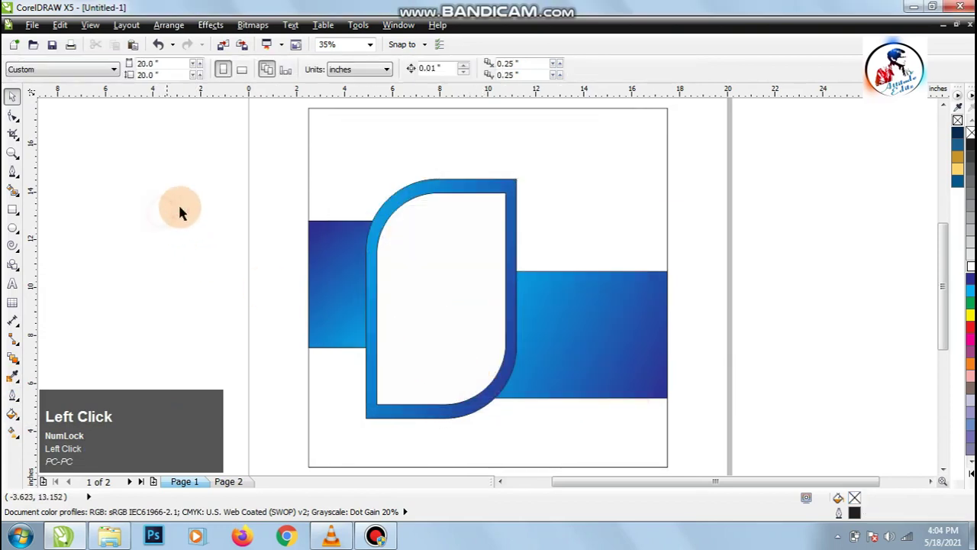
# Remove the outlines from both rectangles and both rounded shapes, leaving the large square's outline in place.
pyautogui.moveTo(236, 145); pyautogui.dragTo(706, 424)
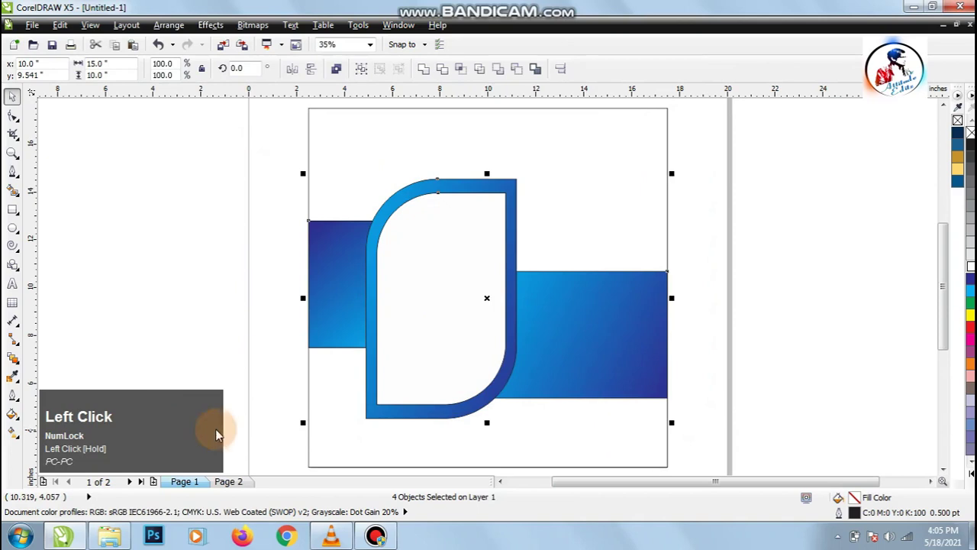
pyautogui.click(12, 394)
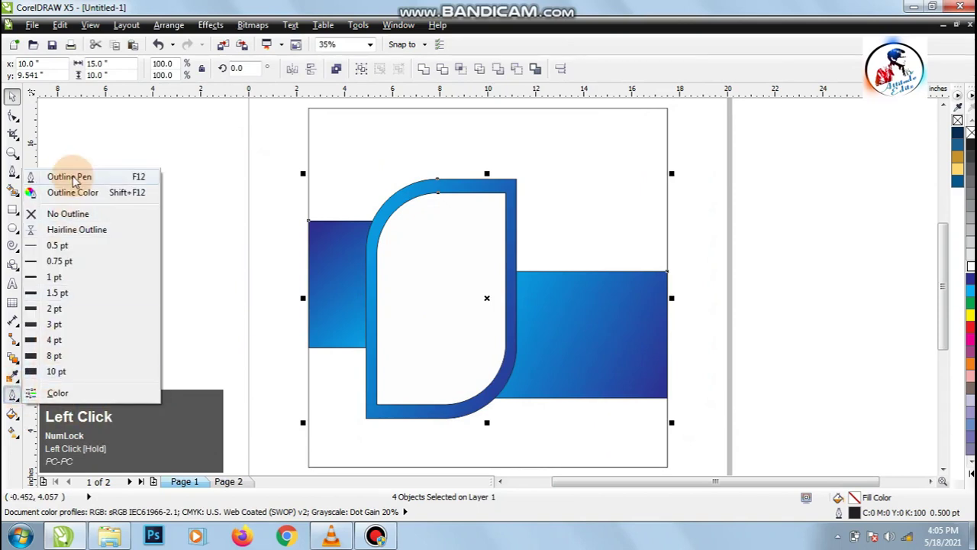
pyautogui.click(61, 213)
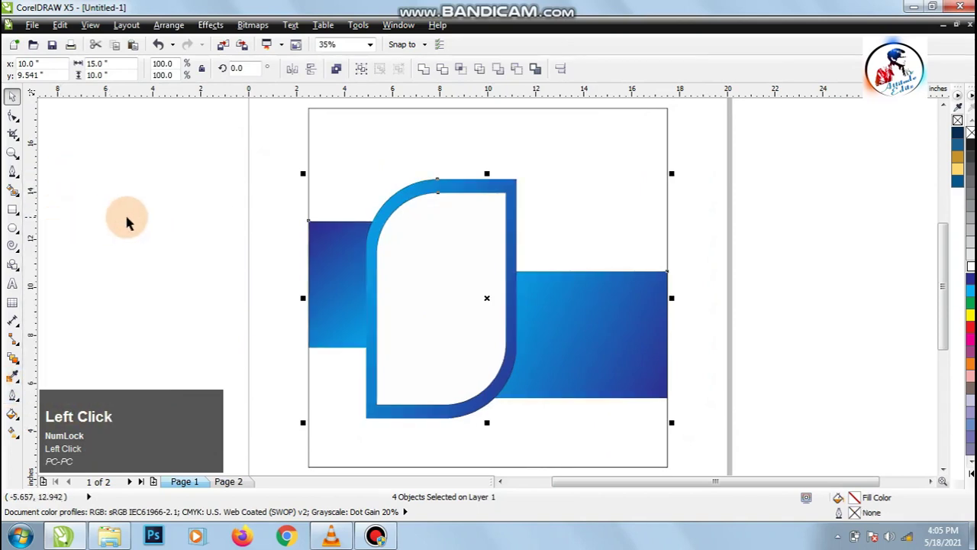
pyautogui.click(166, 224)
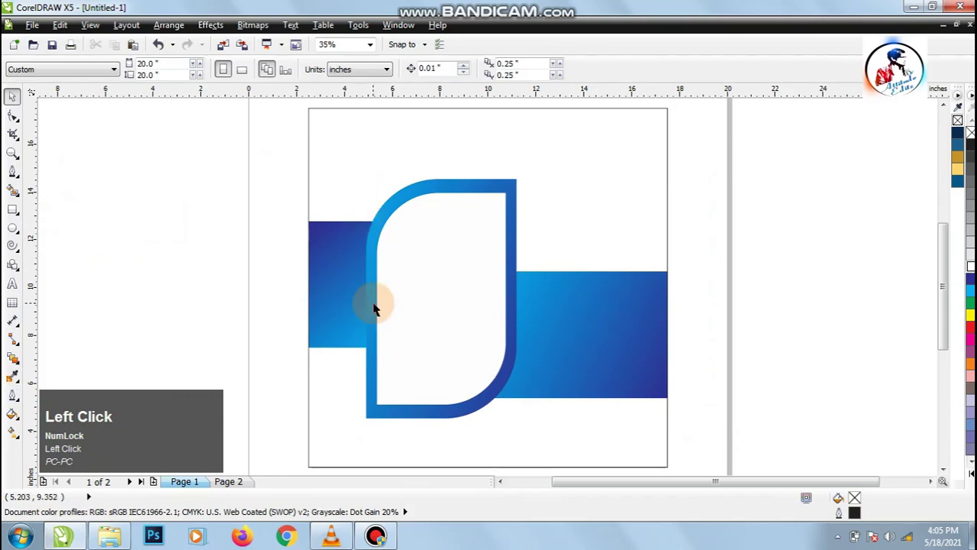
# Draw an L-shaped 2-Point Line about 3.37 in wide and 1.98 in tall outside the rounded frame's lower-left corner.
pyautogui.press('z')
pyautogui.moveTo(301, 323); pyautogui.dragTo(619, 443)
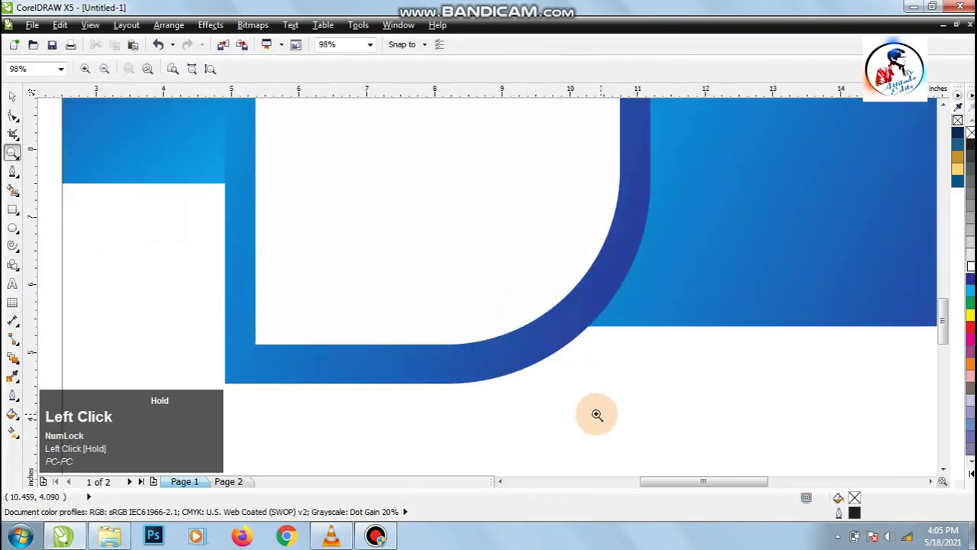
pyautogui.click(14, 99)
pyautogui.click(826, 485)
pyautogui.moveTo(763, 481); pyautogui.dragTo(746, 480)
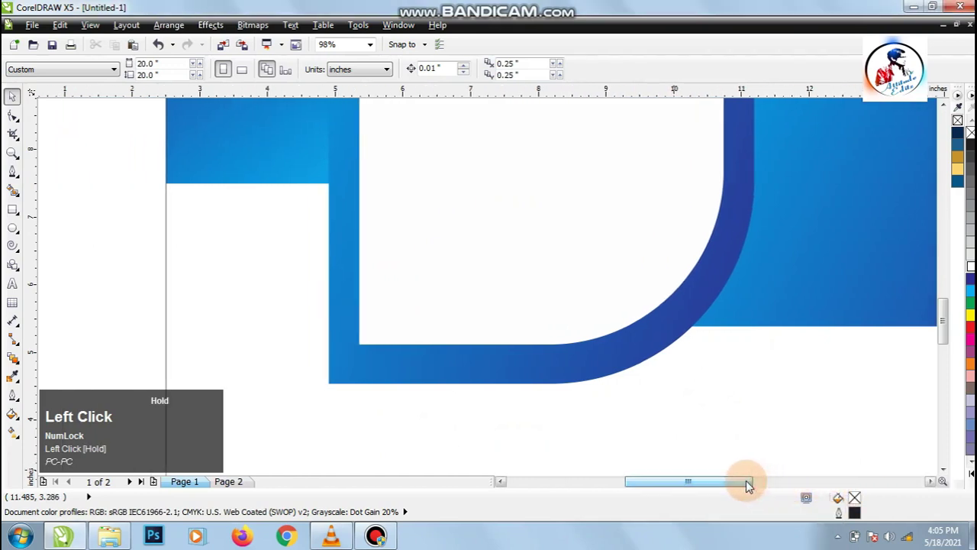
pyautogui.click(14, 174)
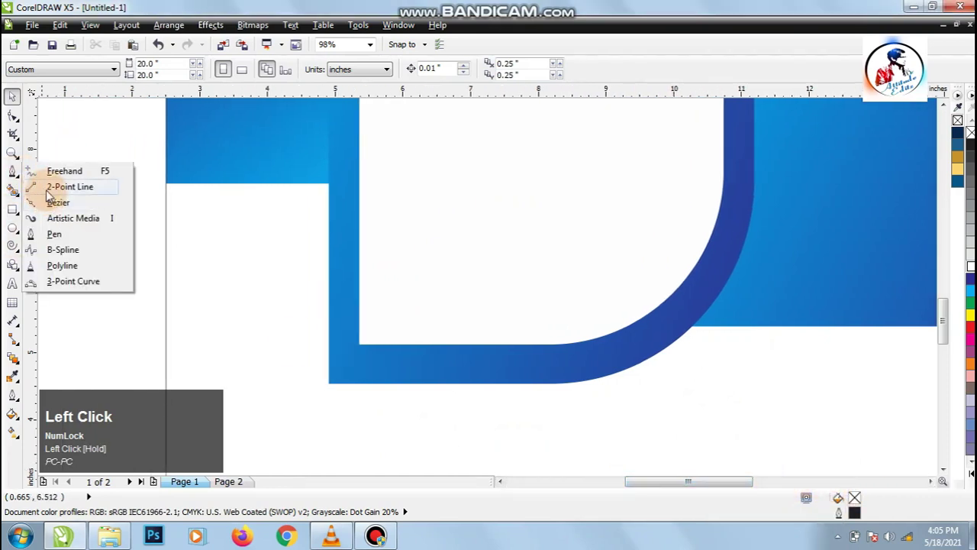
pyautogui.click(46, 191)
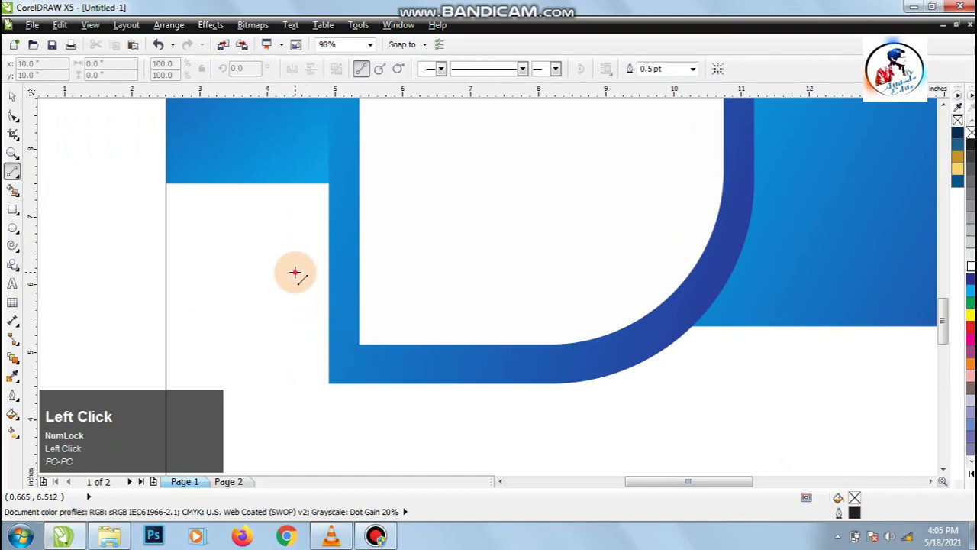
pyautogui.moveTo(294, 272); pyautogui.dragTo(297, 379)
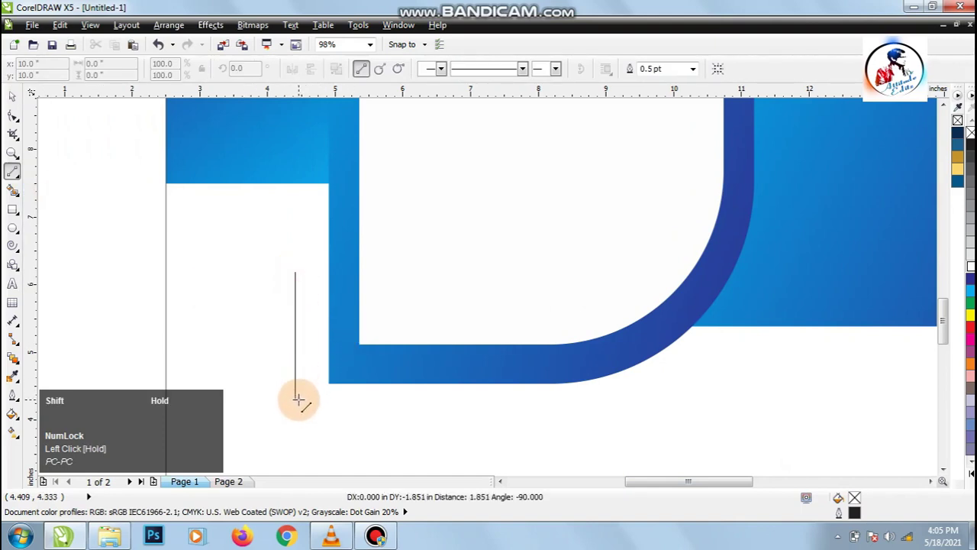
pyautogui.moveTo(296, 406); pyautogui.dragTo(538, 421)
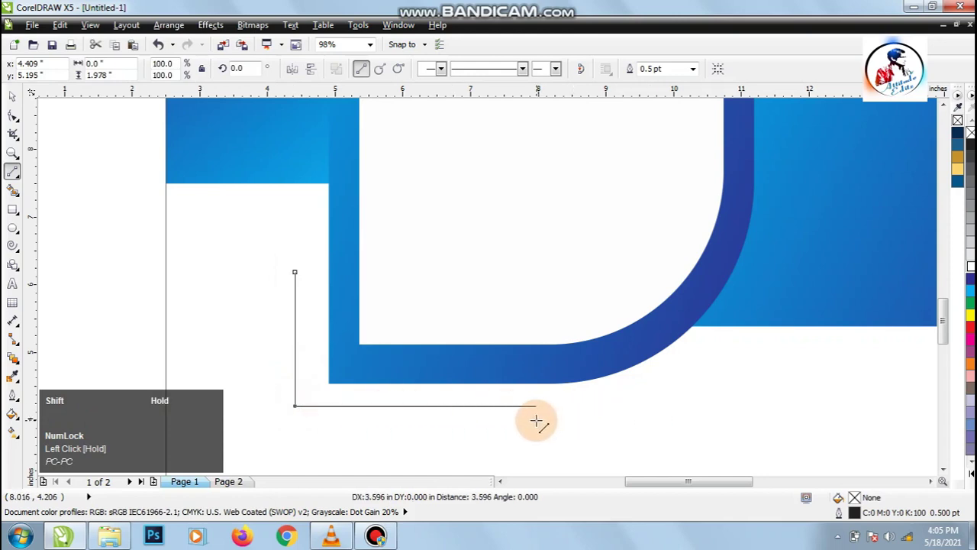
pyautogui.moveTo(524, 424); pyautogui.dragTo(523, 422)
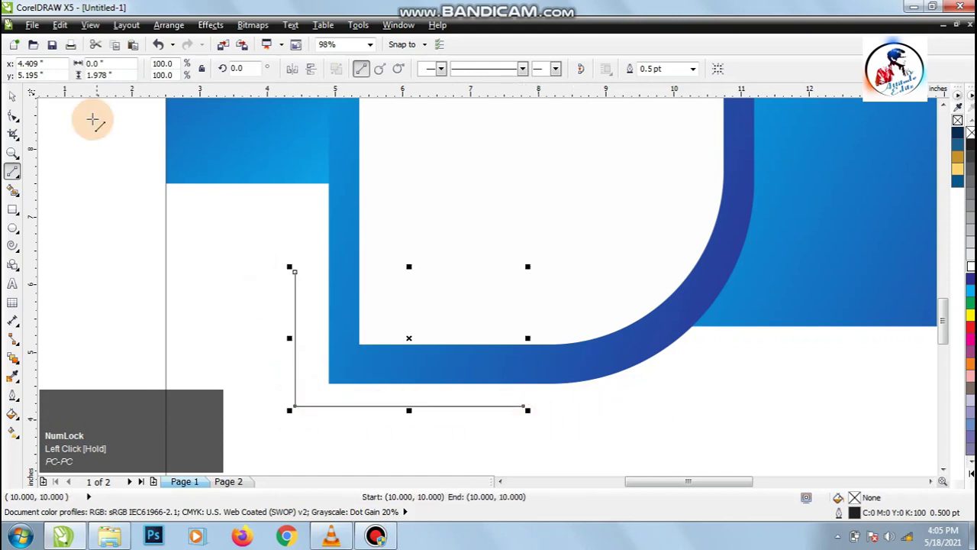
pyautogui.click(11, 98)
pyautogui.click(65, 196)
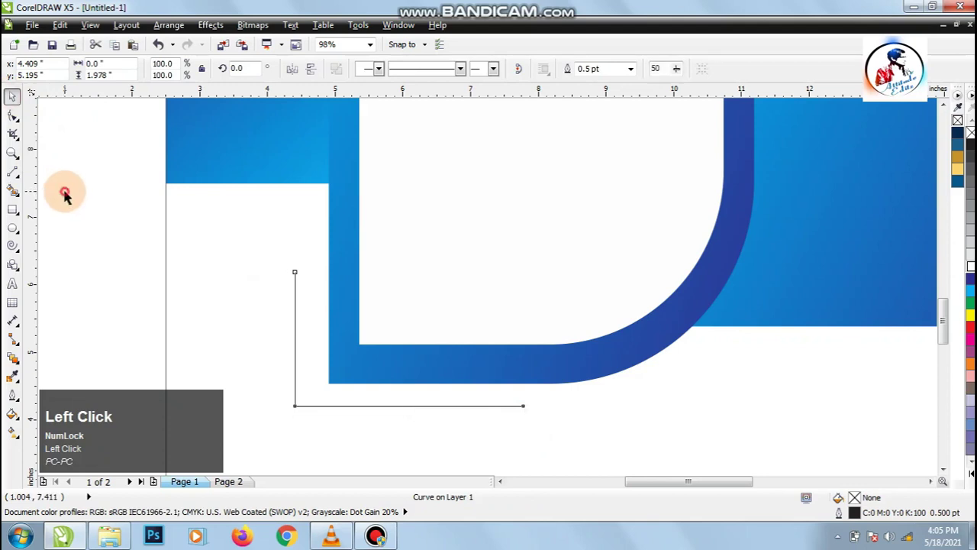
# Set the L-shaped line's outline width to 3 pt and nudge it slightly down and to the right.
pyautogui.click(330, 413)
pyautogui.click(619, 73)
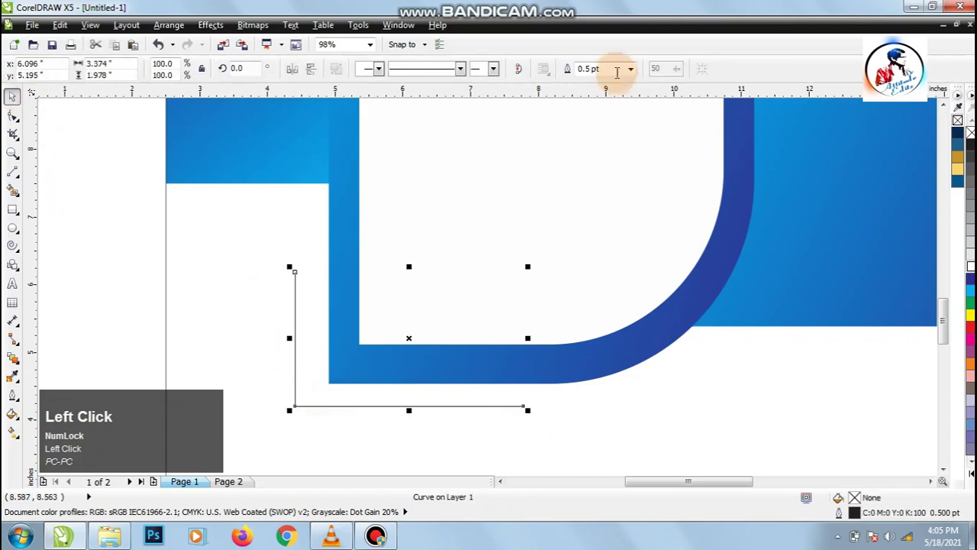
pyautogui.click(631, 69)
pyautogui.click(602, 128)
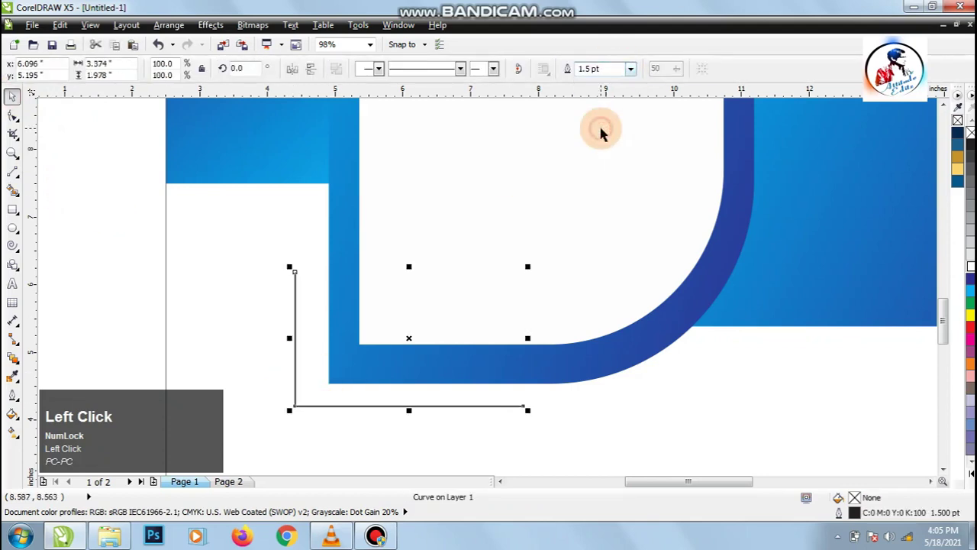
pyautogui.click(617, 69)
pyautogui.hotkey('ctrl', 'a')
pyautogui.write('3')
pyautogui.press('Return')
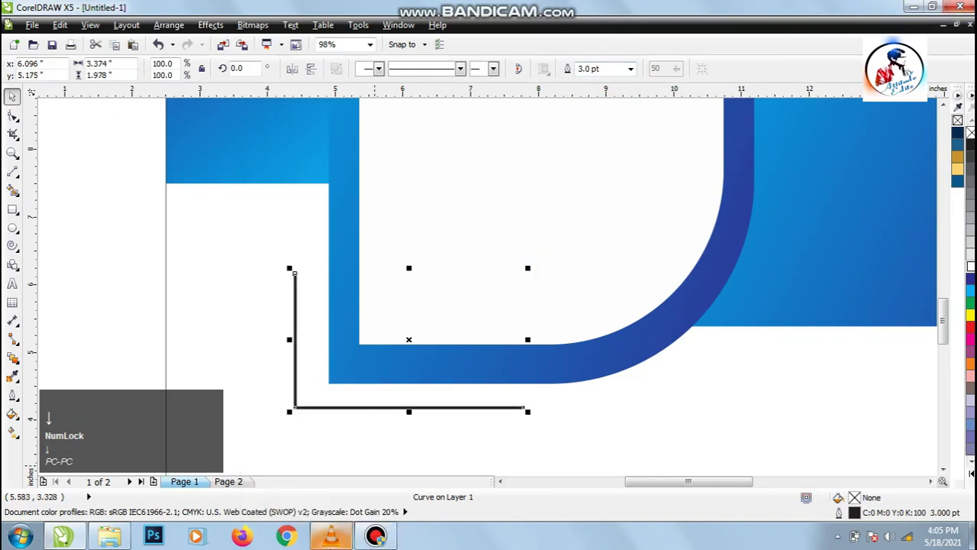
pyautogui.press('Down')
pyautogui.press('Down')
pyautogui.press('Right')
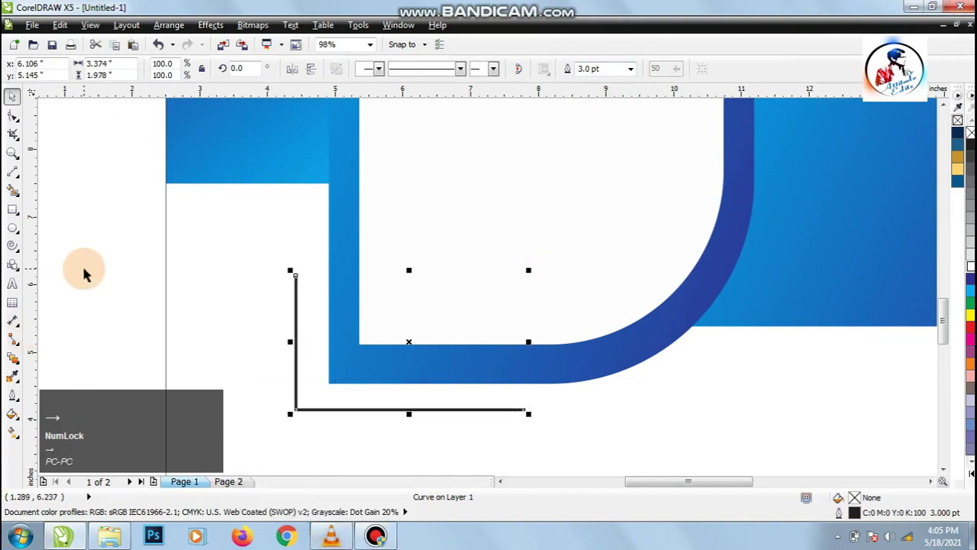
# Add small solid round arrowheads to both ends of the L-shaped line and colour its outline cyan (C100 M0 Y0 K0).
pyautogui.click(377, 68)
pyautogui.moveTo(469, 97); pyautogui.dragTo(470, 140)
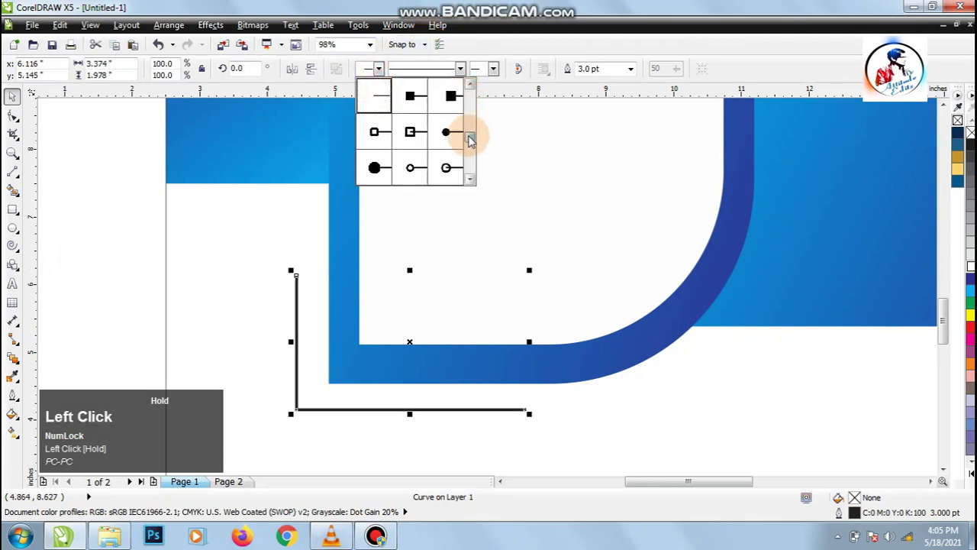
pyautogui.click(446, 132)
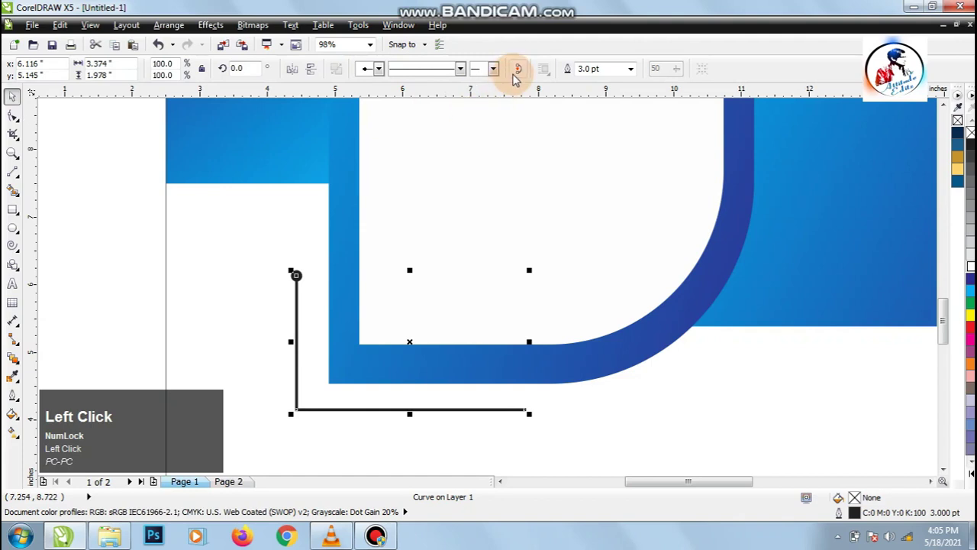
pyautogui.click(495, 69)
pyautogui.click(582, 107)
pyautogui.moveTo(585, 103); pyautogui.dragTo(585, 141)
pyautogui.click(561, 168)
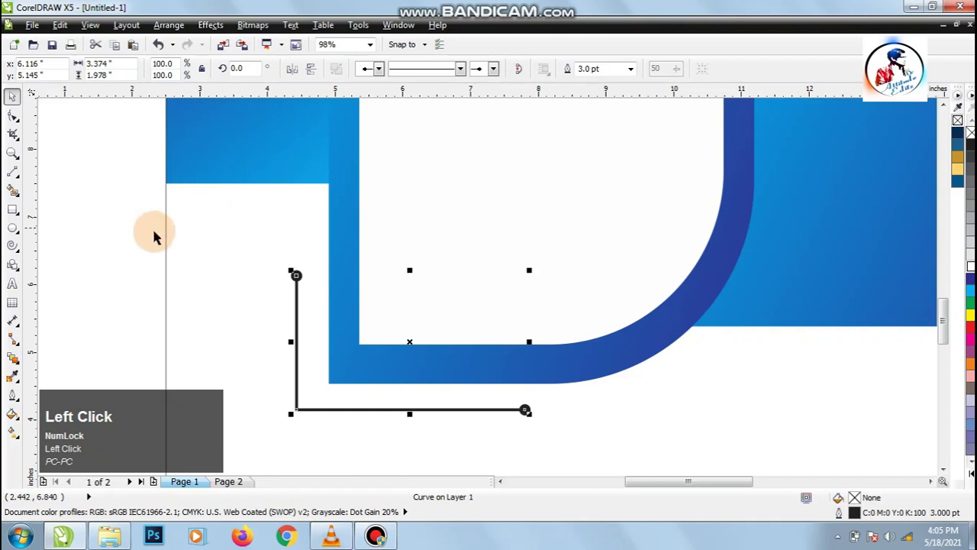
pyautogui.rightClick(970, 276)
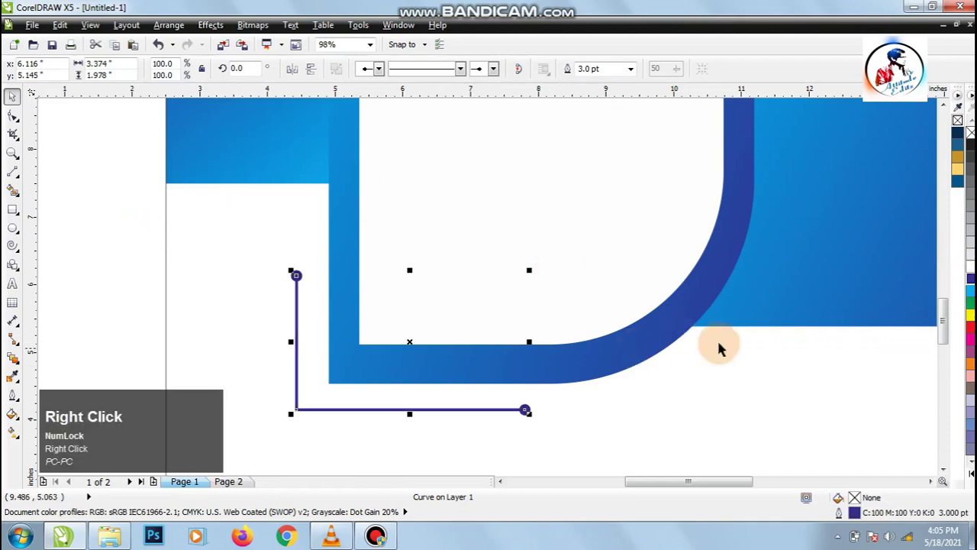
pyautogui.rightClick(970, 289)
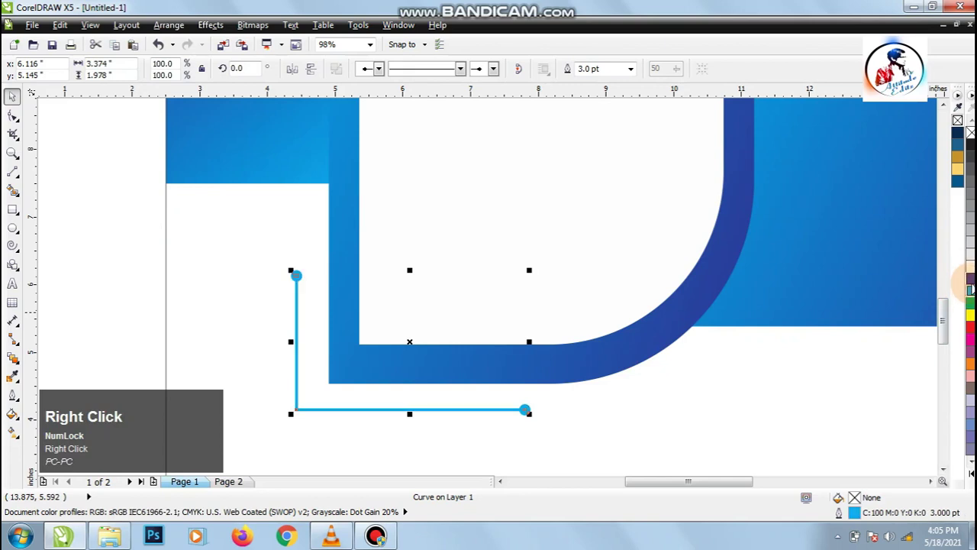
# Colour the L-shaped line dark blue (C100 M100 Y0 K0) and place a copy rotated 180° outside the frame's upper-right corner.
pyautogui.rightClick(968, 280)
pyautogui.moveTo(291, 414); pyautogui.dragTo(553, 212)
pyautogui.rightClick(554, 213)
pyautogui.press('F3')
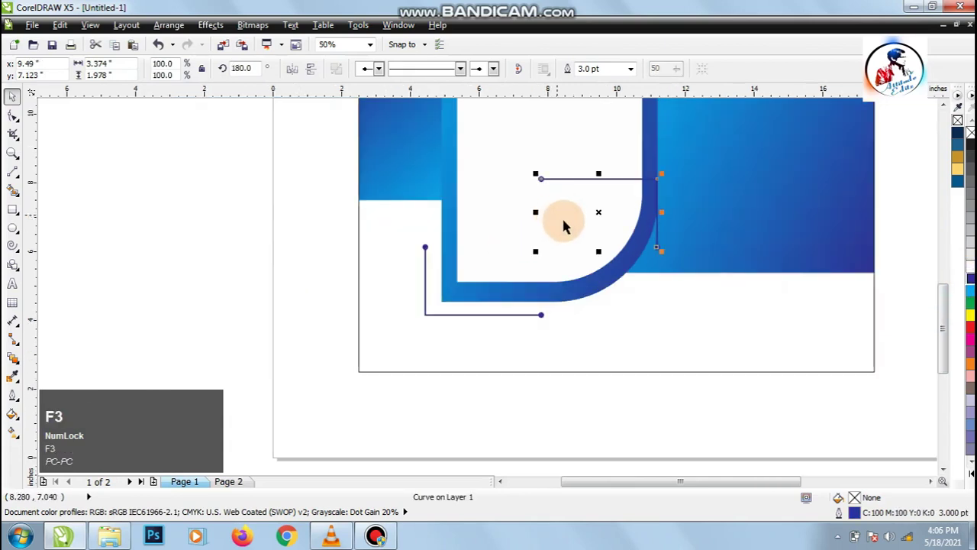
pyautogui.press('F4')
pyautogui.moveTo(516, 331); pyautogui.dragTo(514, 165)
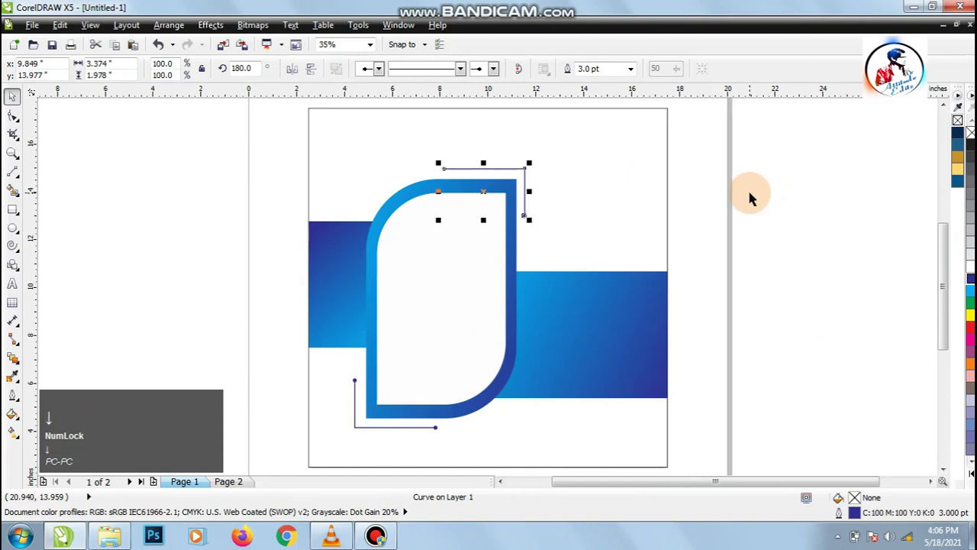
# Set the outline width of both L-shaped lines to 4 pt.
pyautogui.click(596, 68)
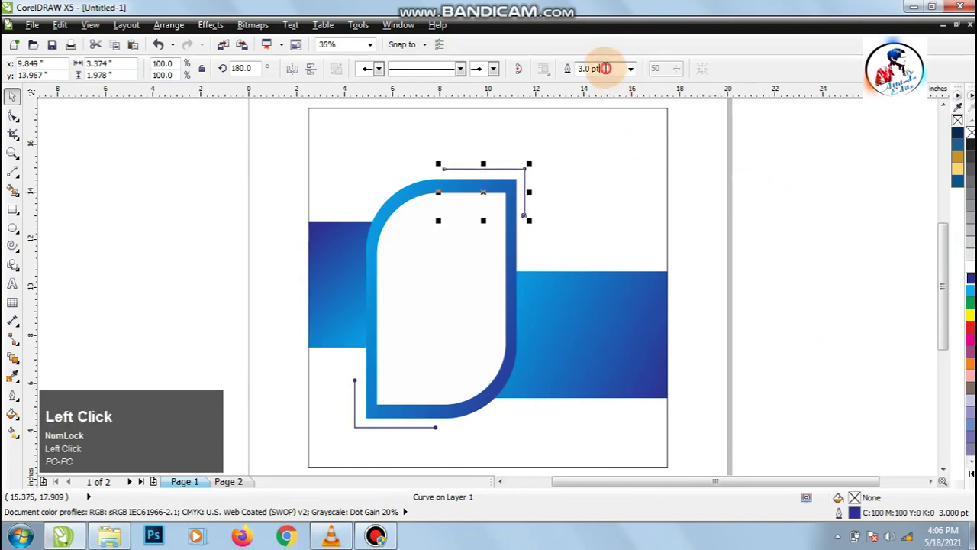
pyautogui.hotkey('ctrl', 'a')
pyautogui.scroll(1, 619, 65)
pyautogui.moveTo(270, 342); pyautogui.dragTo(463, 435)
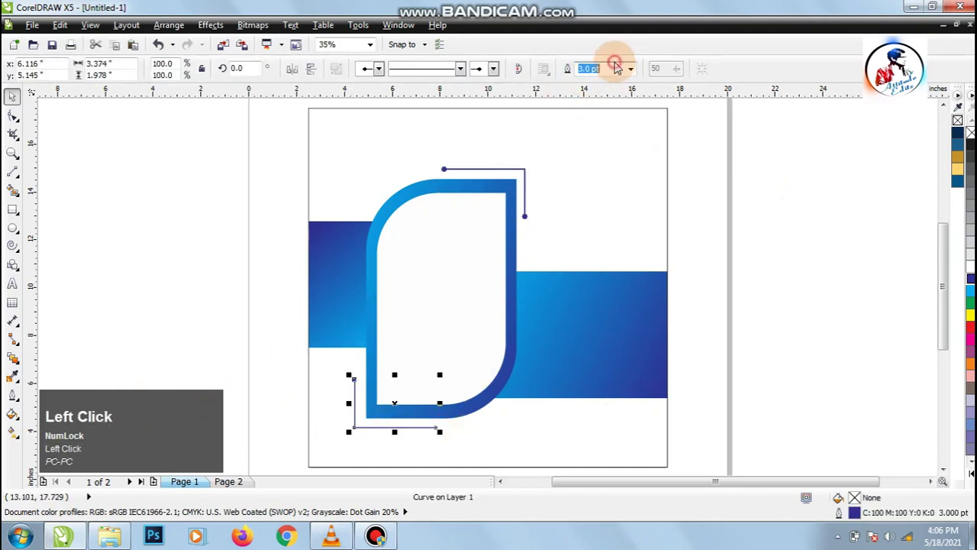
pyautogui.hotkey('ctrl', 'a')
pyautogui.scroll(1, 616, 69)
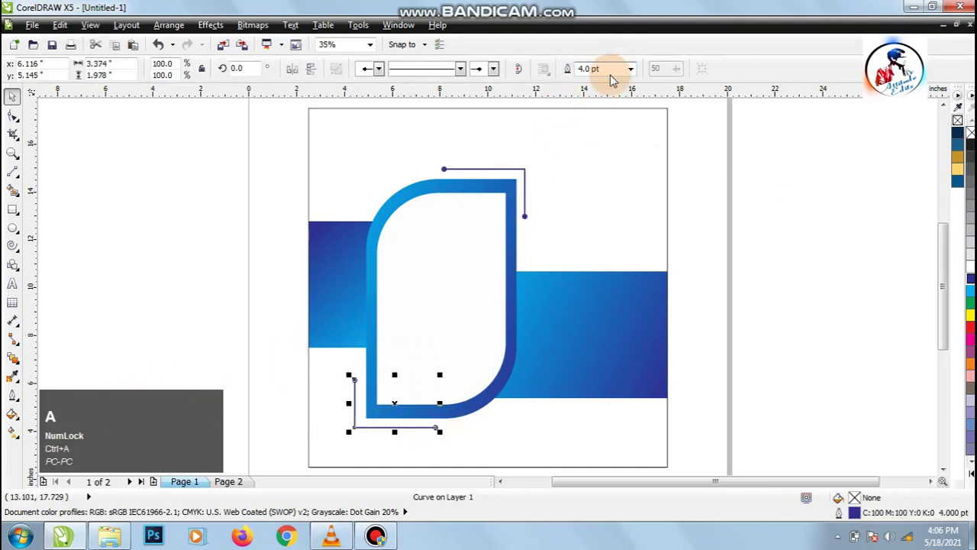
pyautogui.click(737, 271)
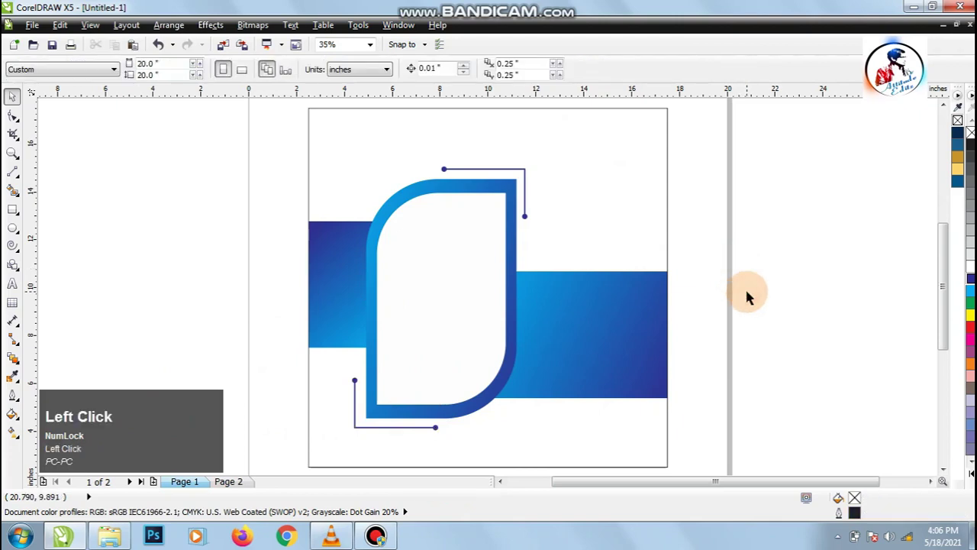
pyautogui.click(224, 44)
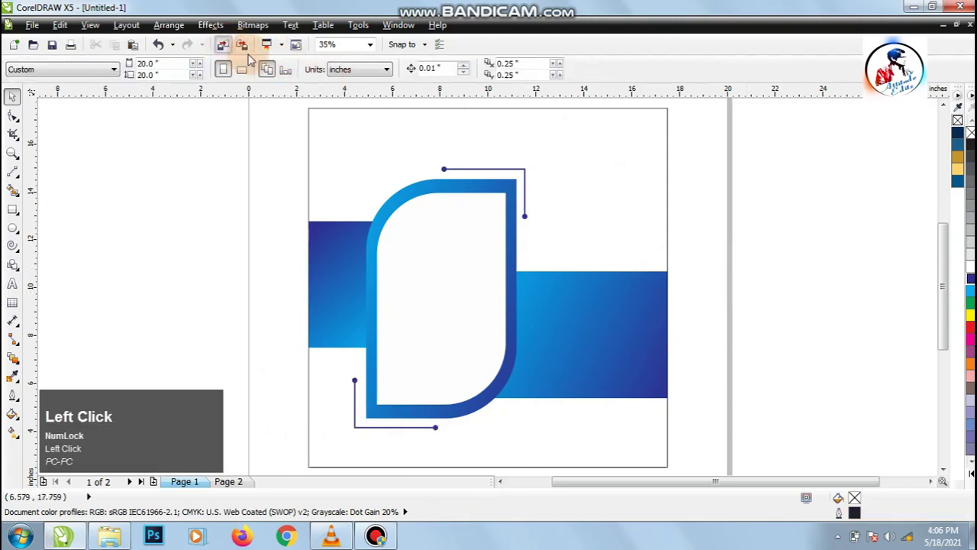
pyautogui.moveTo(726, 159); pyautogui.dragTo(748, 323)
pyautogui.click(541, 331)
pyautogui.click(606, 400)
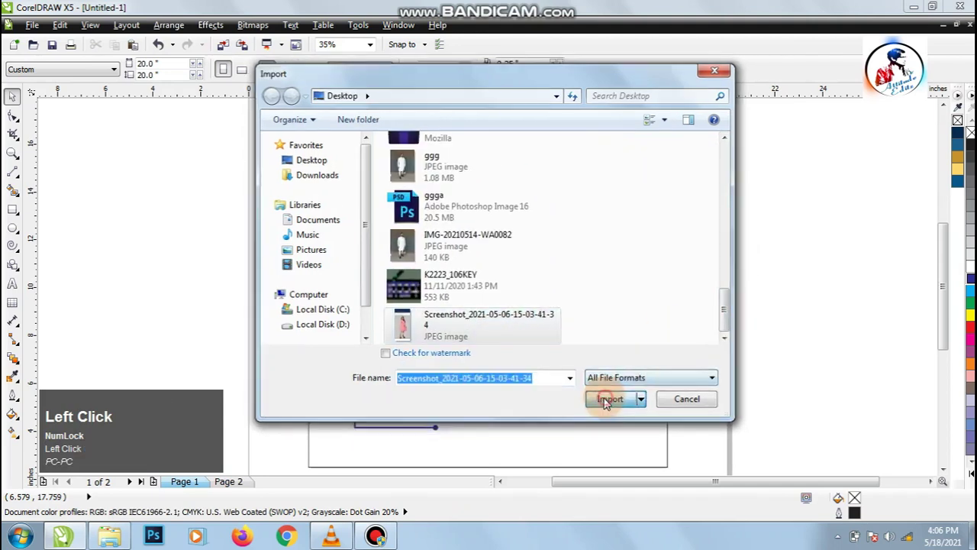
pyautogui.moveTo(448, 142); pyautogui.dragTo(638, 324)
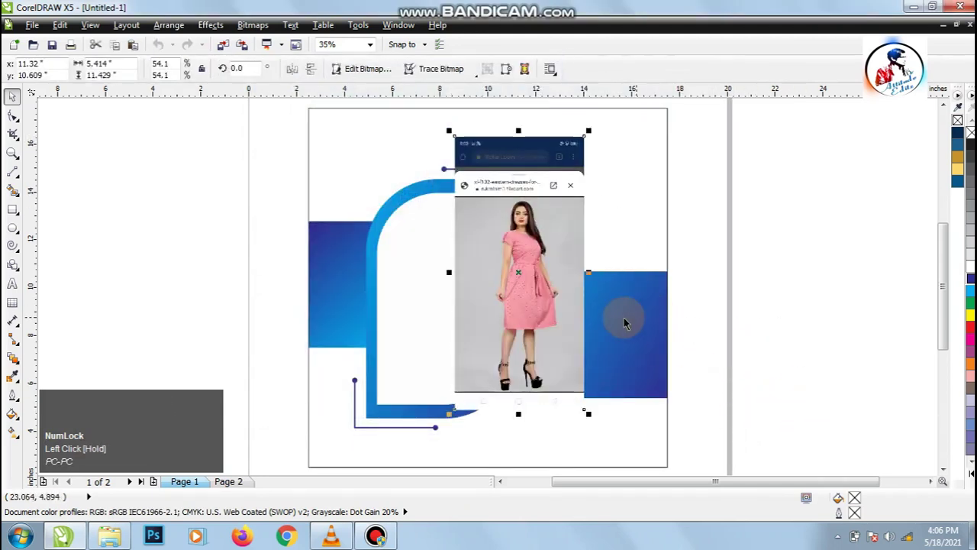
pyautogui.moveTo(587, 414); pyautogui.dragTo(675, 442)
pyautogui.click(533, 353)
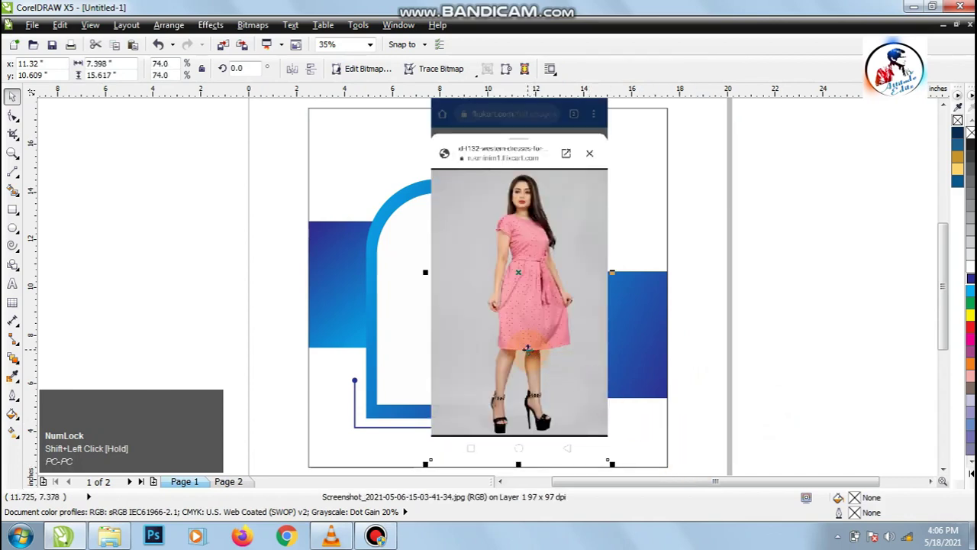
# PowerClip the imported photo inside the inner rounded shape.
pyautogui.click(174, 25)
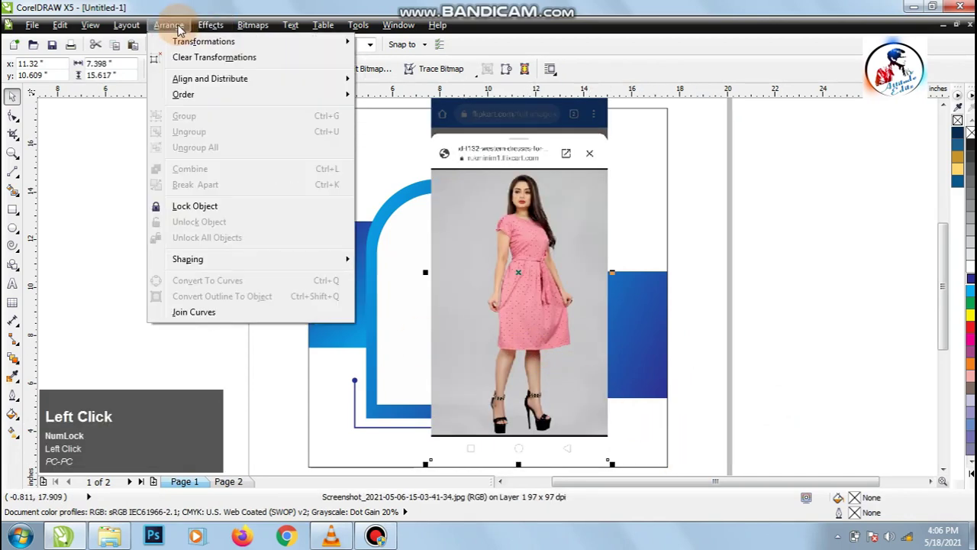
pyautogui.moveTo(211, 25)
pyautogui.moveTo(254, 229)
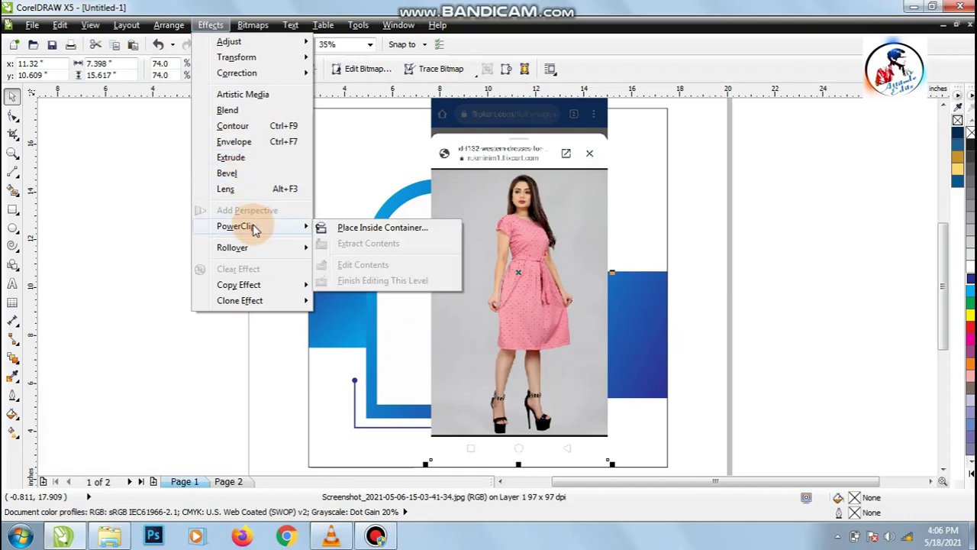
pyautogui.click(356, 227)
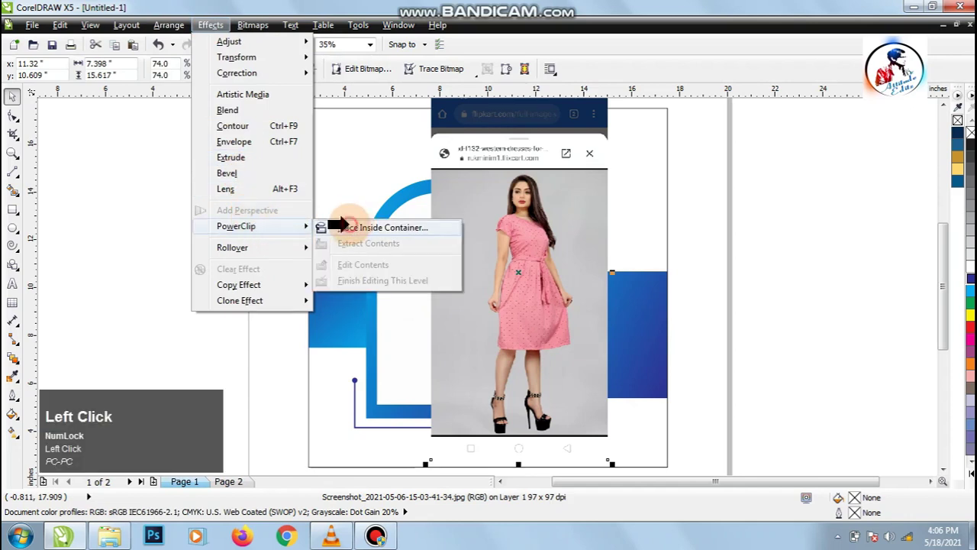
pyautogui.click(370, 278)
# Edit the PowerClip contents, centring the woman within the rounded shape and scaling the photo to about 7.75 by 16.36 in.
pyautogui.keyDown('ctrl'); pyautogui.click(458, 290); pyautogui.keyUp('ctrl')
pyautogui.moveTo(576, 266); pyautogui.dragTo(494, 267)
pyautogui.moveTo(472, 200); pyautogui.dragTo(463, 259)
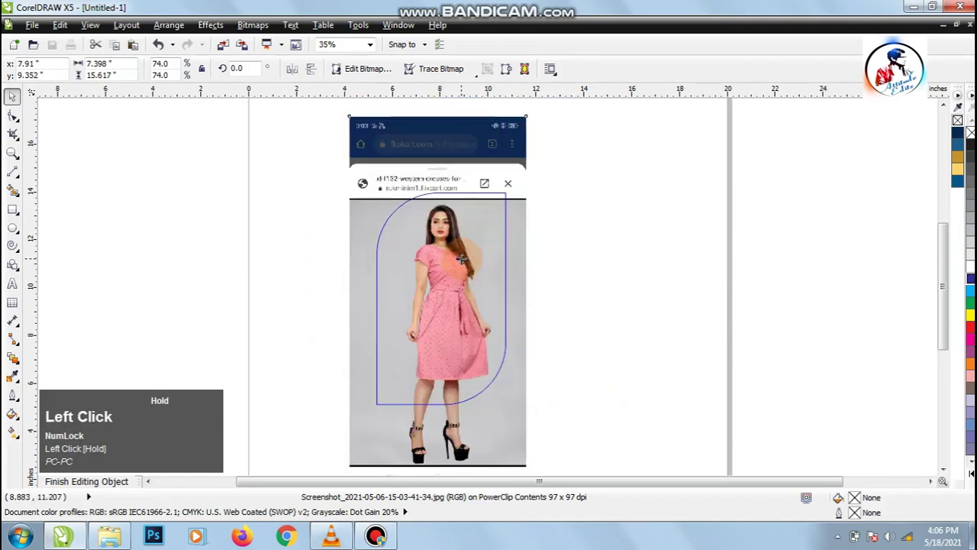
pyautogui.click(480, 197)
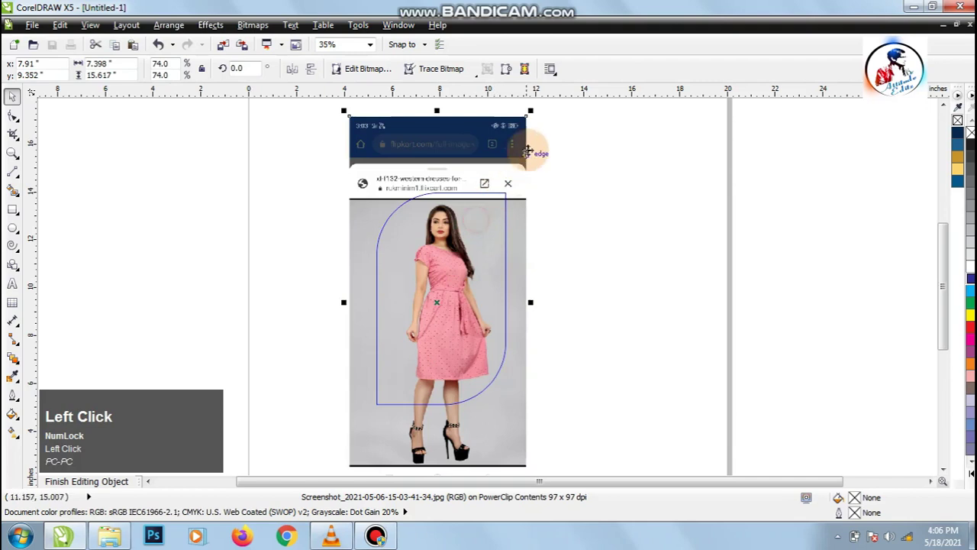
pyautogui.moveTo(532, 108); pyautogui.dragTo(530, 161)
pyautogui.moveTo(484, 332)
pyautogui.mouseDown()
pyautogui.moveTo(473, 328)
pyautogui.moveTo(484, 332)
pyautogui.mouseUp()
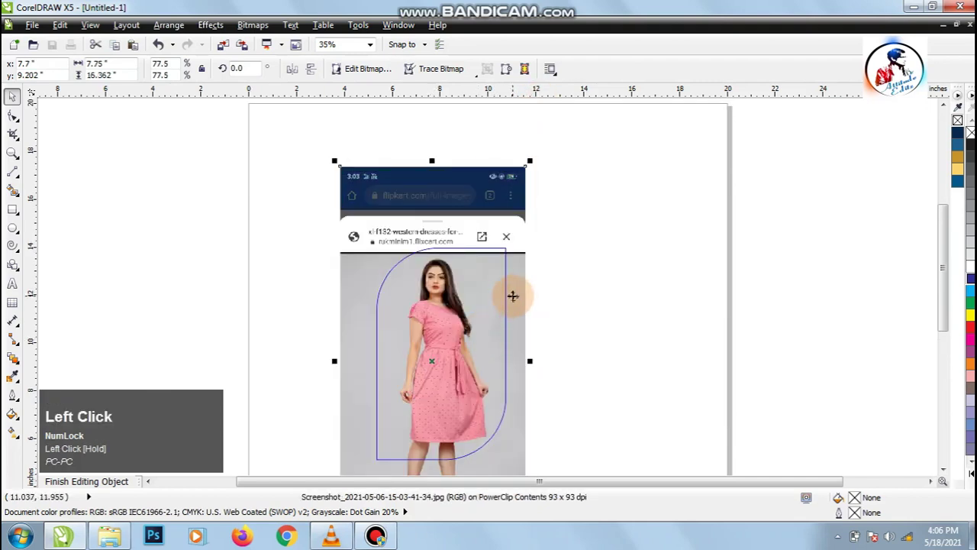
# Nudge the photo up until its grey background reaches the rounded shape's upper edge, and finish editing the PowerClip.
pyautogui.press('Up')
pyautogui.press('Up')
pyautogui.press('Up')
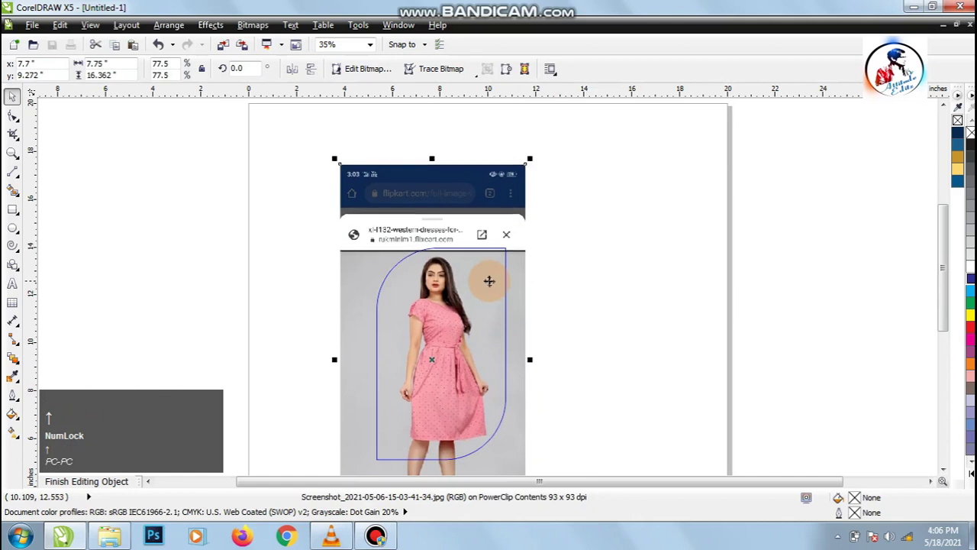
pyautogui.press('Up')
pyautogui.press('Up')
pyautogui.press('Up')
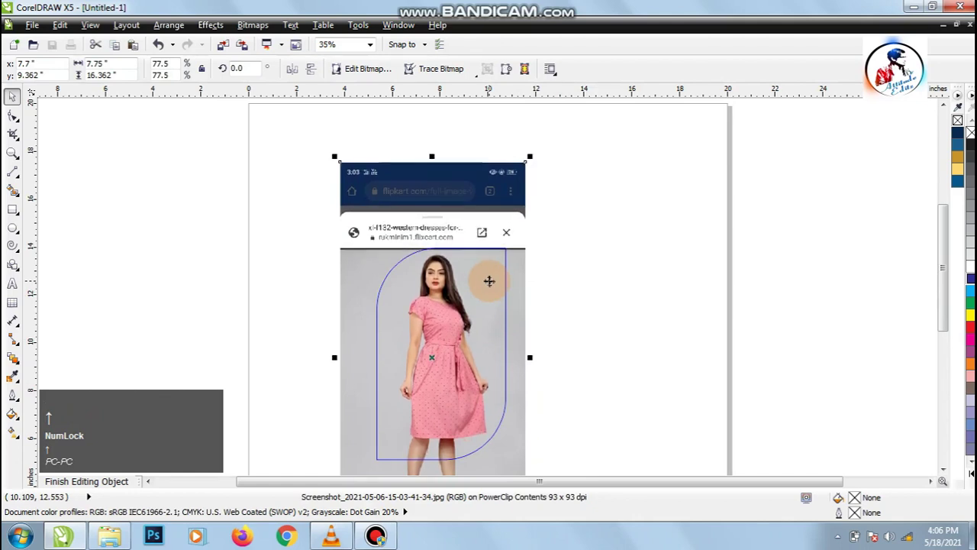
pyautogui.press('Up')
pyautogui.press('Up')
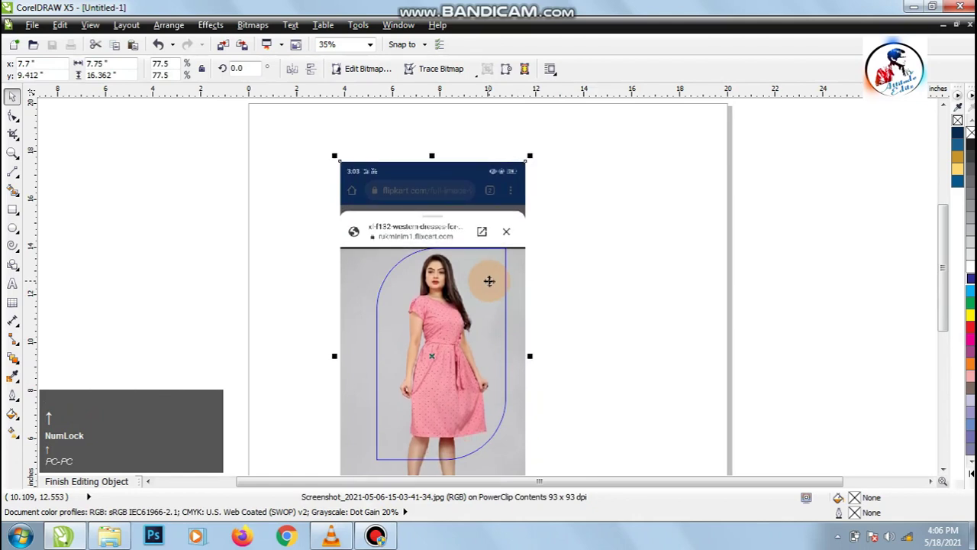
pyautogui.click(210, 25)
pyautogui.moveTo(272, 226)
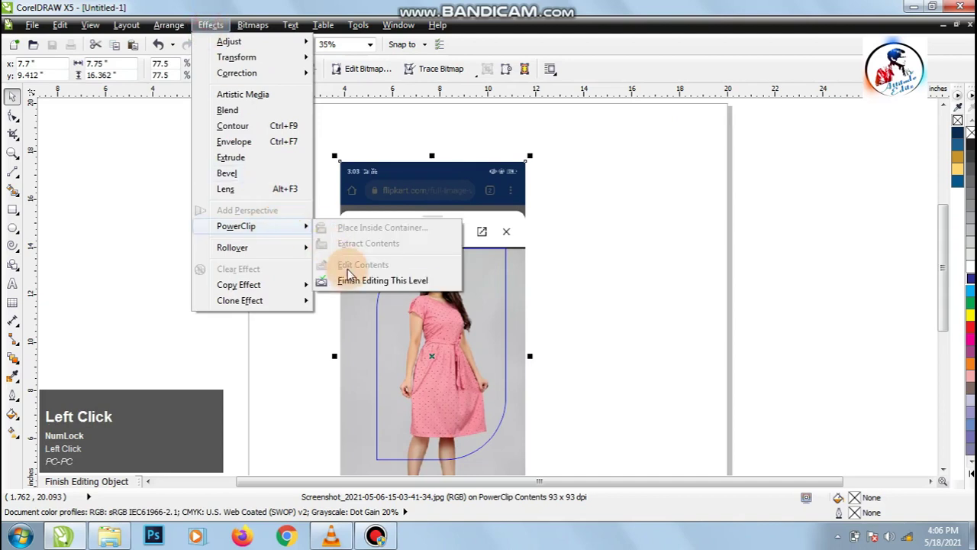
pyautogui.click(349, 278)
pyautogui.press('F4')
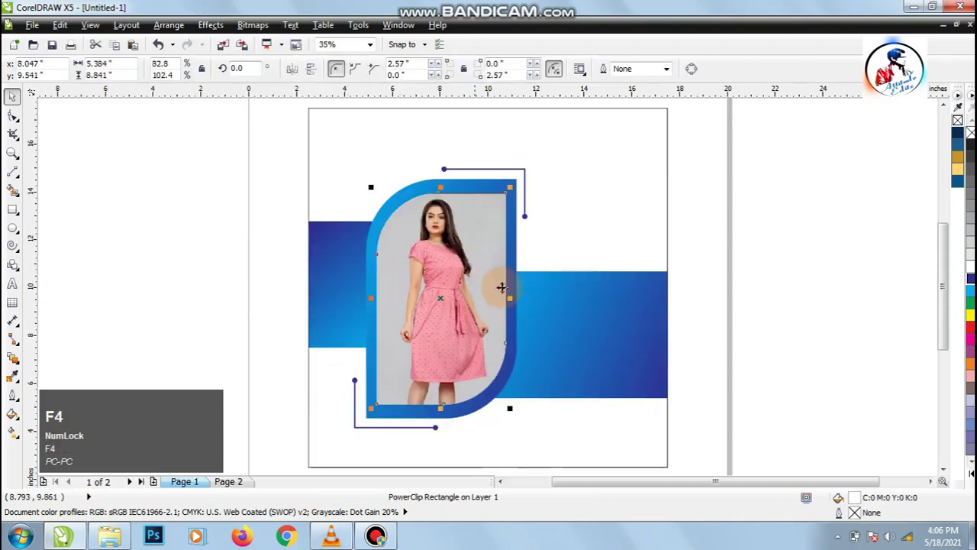
pyautogui.click(763, 255)
# Draw a circle about 4.28 in across outside the page, beside the left gradient rectangle.
pyautogui.click(13, 243)
pyautogui.click(9, 227)
pyautogui.moveTo(124, 223); pyautogui.dragTo(229, 297)
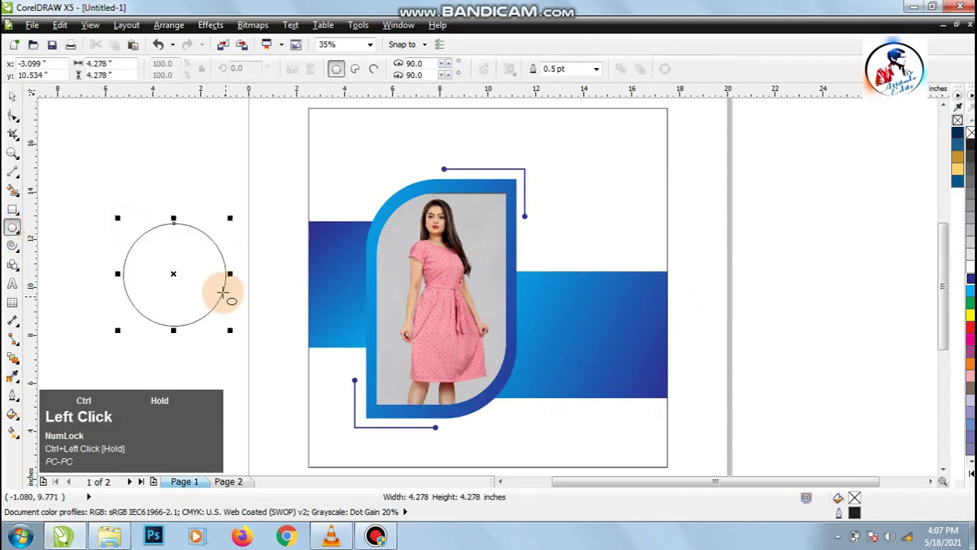
pyautogui.click(10, 98)
pyautogui.click(157, 197)
pyautogui.click(206, 232)
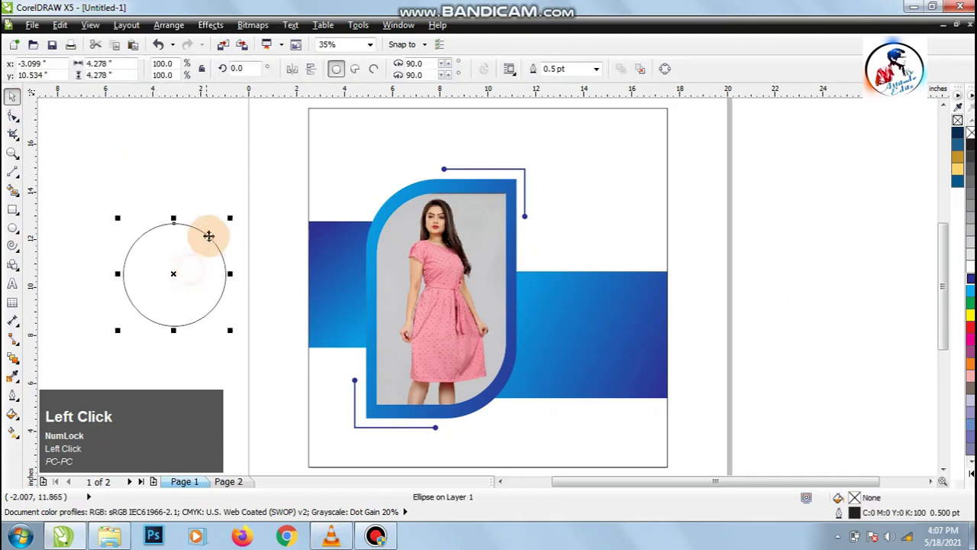
# Create a smaller concentric copy of the circle, about 3.74 in across.
pyautogui.moveTo(228, 219); pyautogui.dragTo(249, 227)
pyautogui.keyDown('shift'); pyautogui.rightClick(249, 227); pyautogui.keyUp('shift')
pyautogui.click(219, 286)
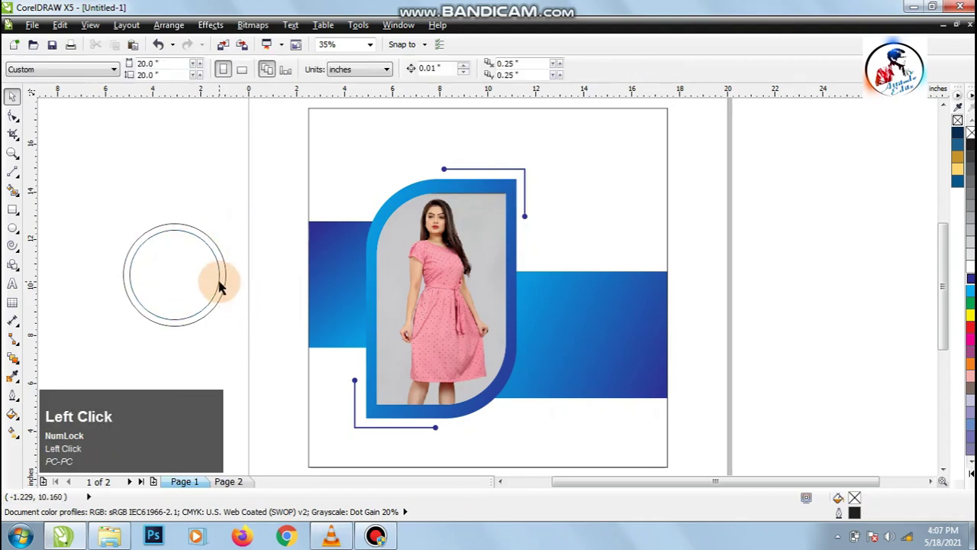
pyautogui.click(252, 294)
pyautogui.click(203, 261)
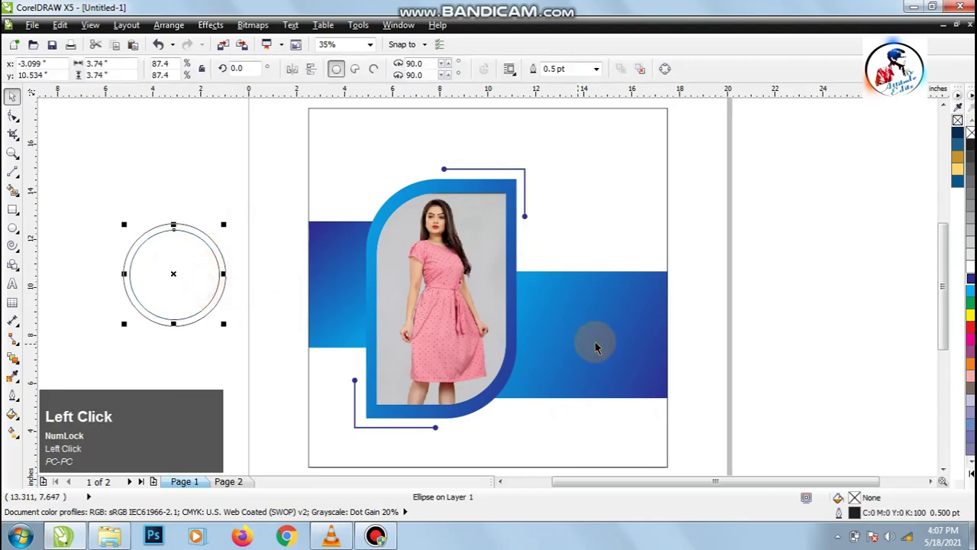
pyautogui.click(554, 330)
pyautogui.click(296, 207)
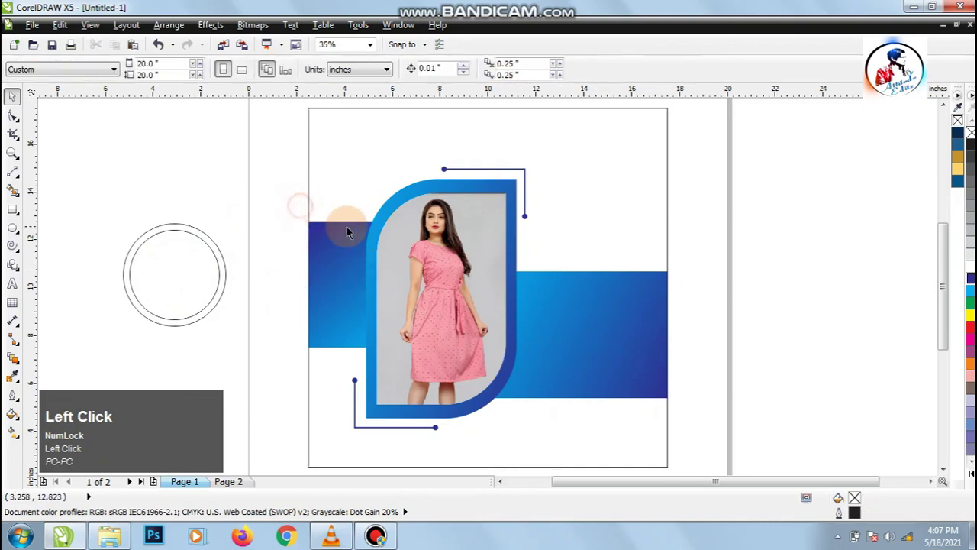
pyautogui.moveTo(288, 211); pyautogui.dragTo(459, 334)
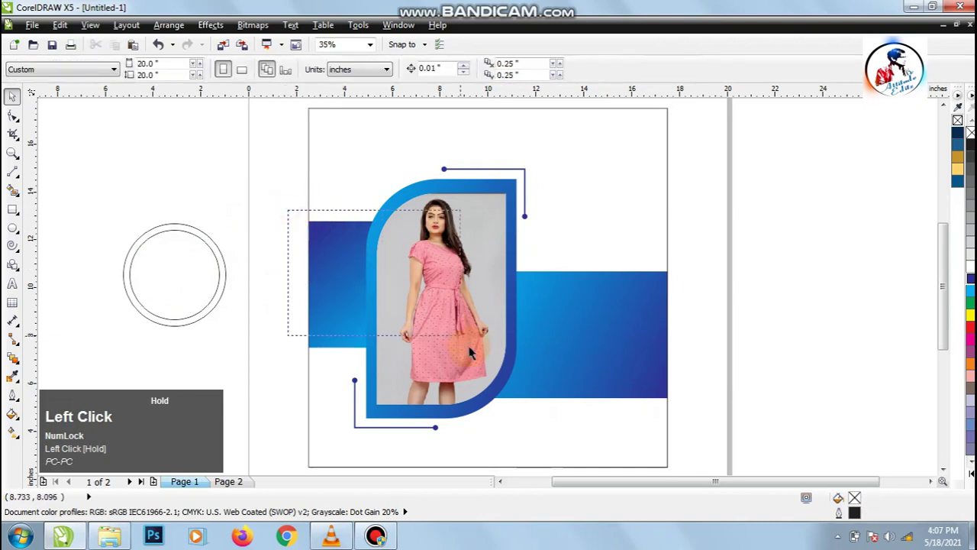
# Try to copy only the fill property from the left gradient rectangle to the outer circle.
pyautogui.click(220, 259)
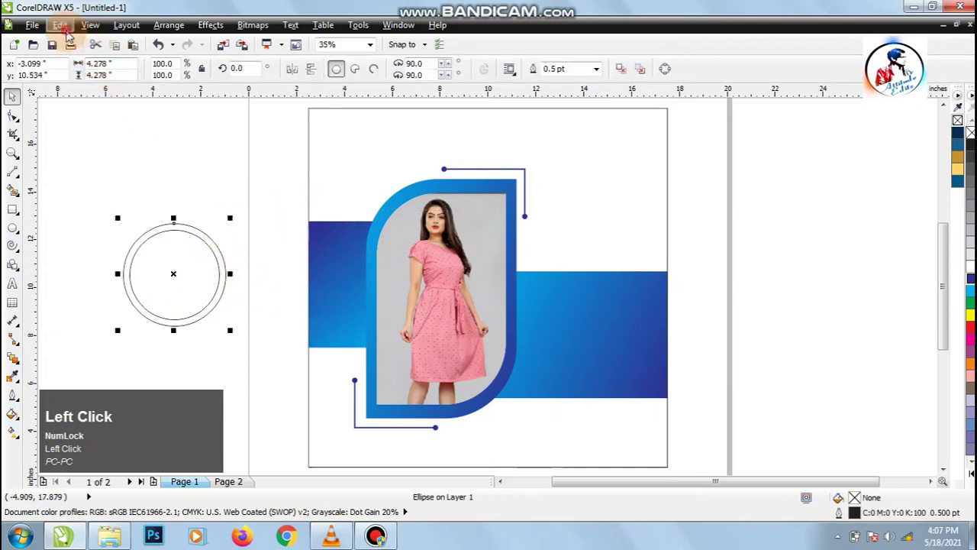
pyautogui.click(61, 25)
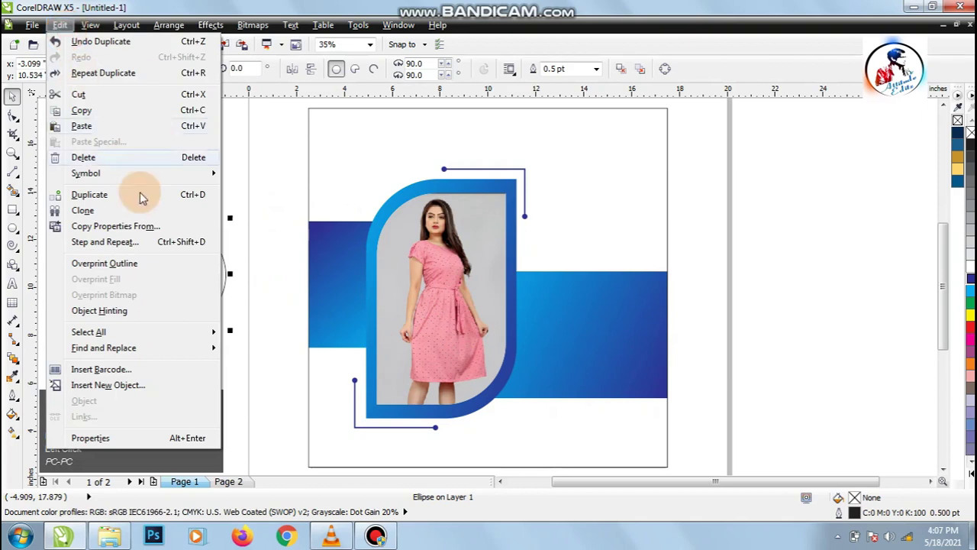
pyautogui.click(152, 231)
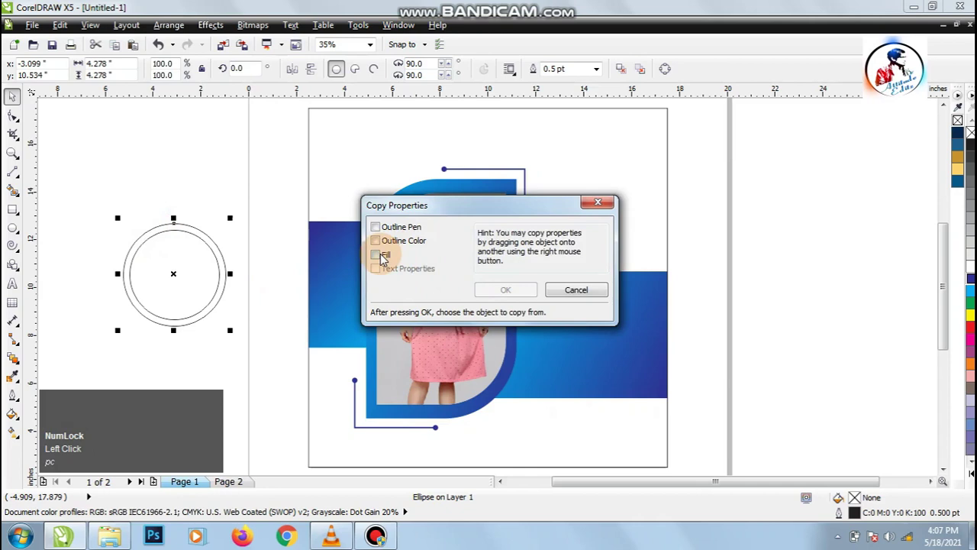
pyautogui.click(384, 258)
pyautogui.click(504, 290)
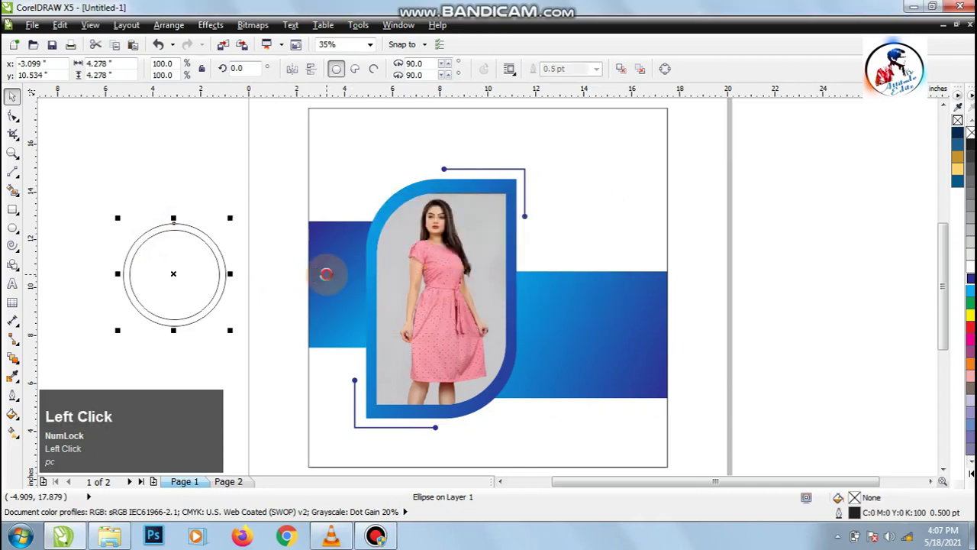
pyautogui.moveTo(221, 267); pyautogui.dragTo(265, 250)
pyautogui.hotkey('ctrl', 'z')
# Reapply the left rectangle's existing linear fountain fill and repeat that fill on the inner circle.
pyautogui.moveTo(290, 199); pyautogui.dragTo(527, 353)
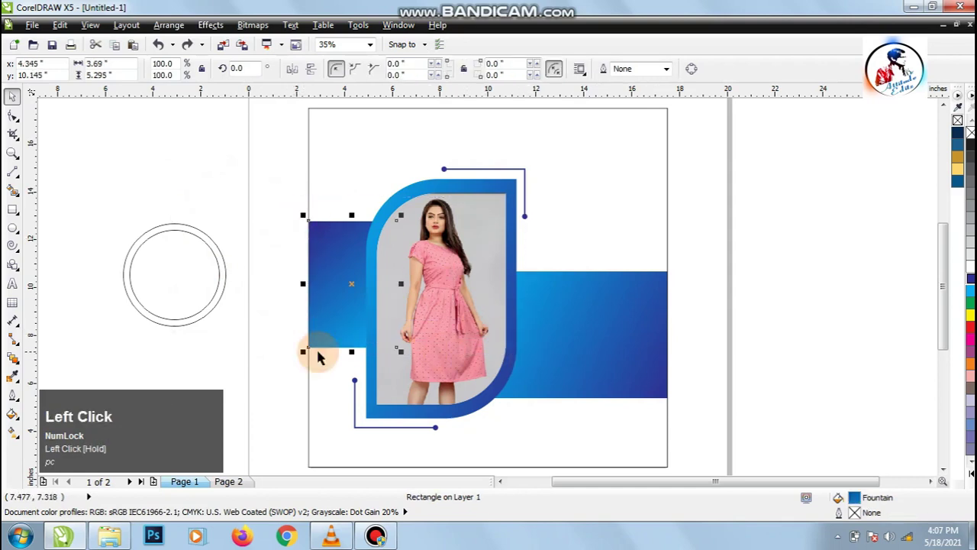
pyautogui.click(14, 414)
pyautogui.click(48, 324)
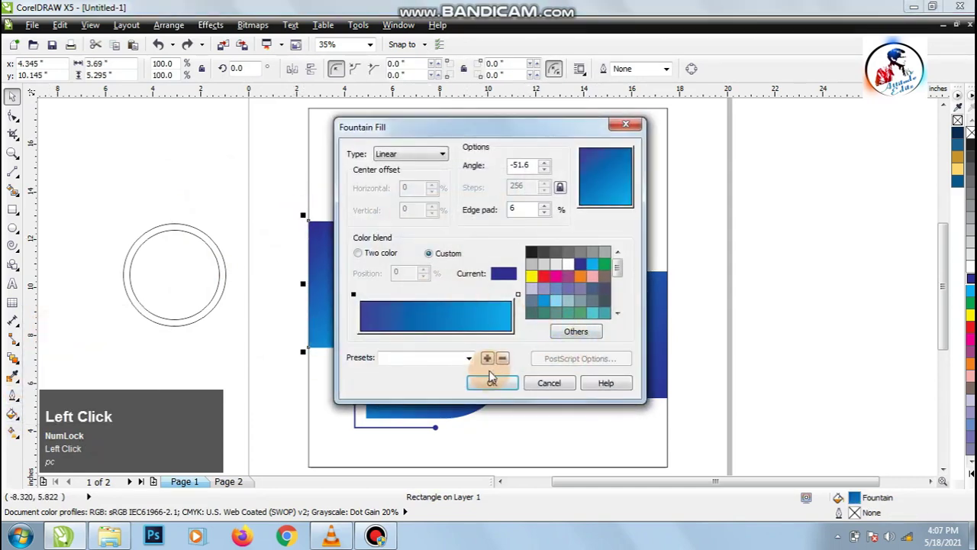
pyautogui.click(493, 381)
pyautogui.click(194, 238)
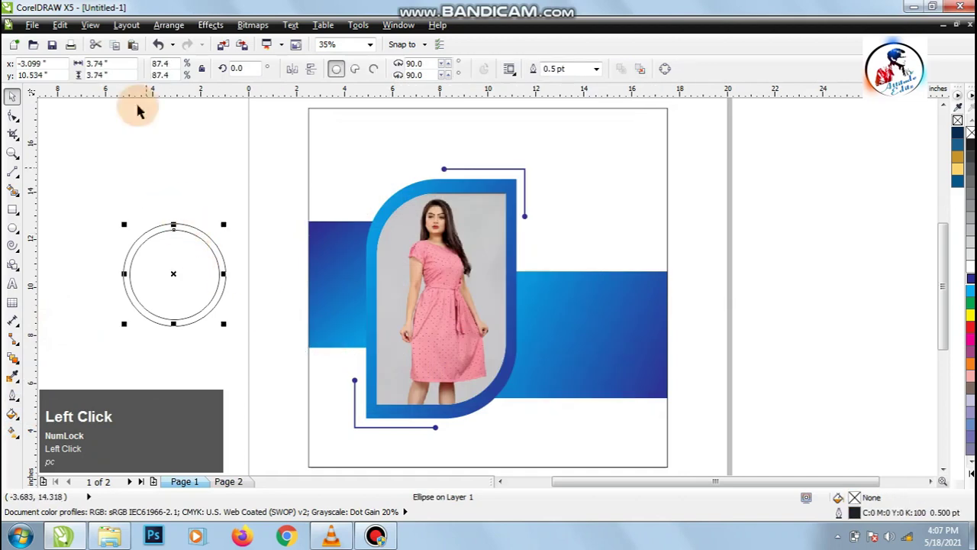
pyautogui.click(62, 25)
pyautogui.click(78, 70)
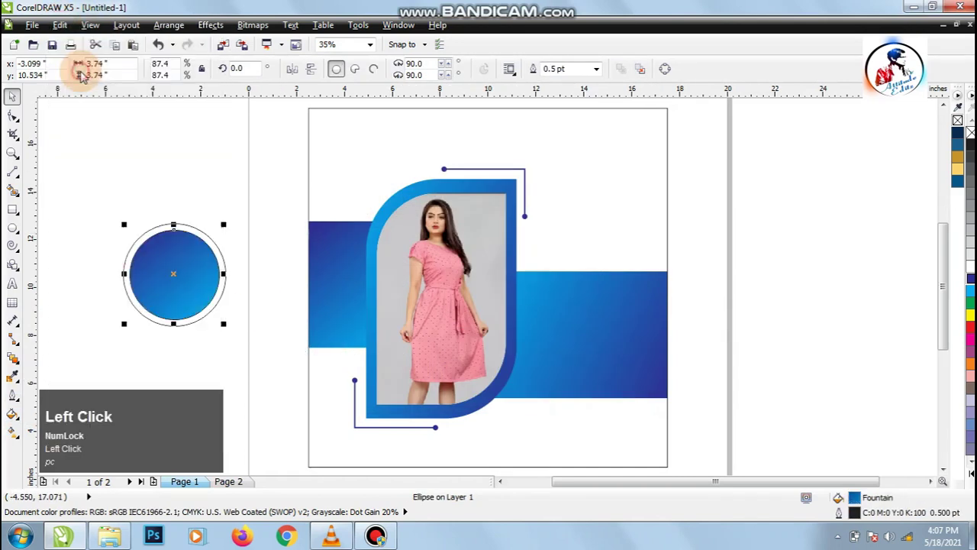
# Repeat the blue linear fountain fill on the unfilled outer circle.
pyautogui.click(144, 206)
pyautogui.click(191, 232)
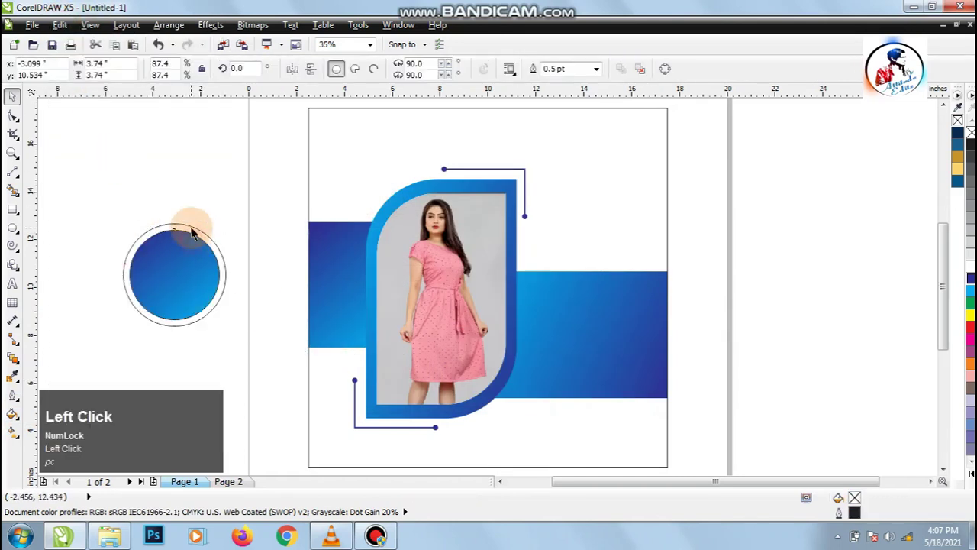
pyautogui.click(205, 234)
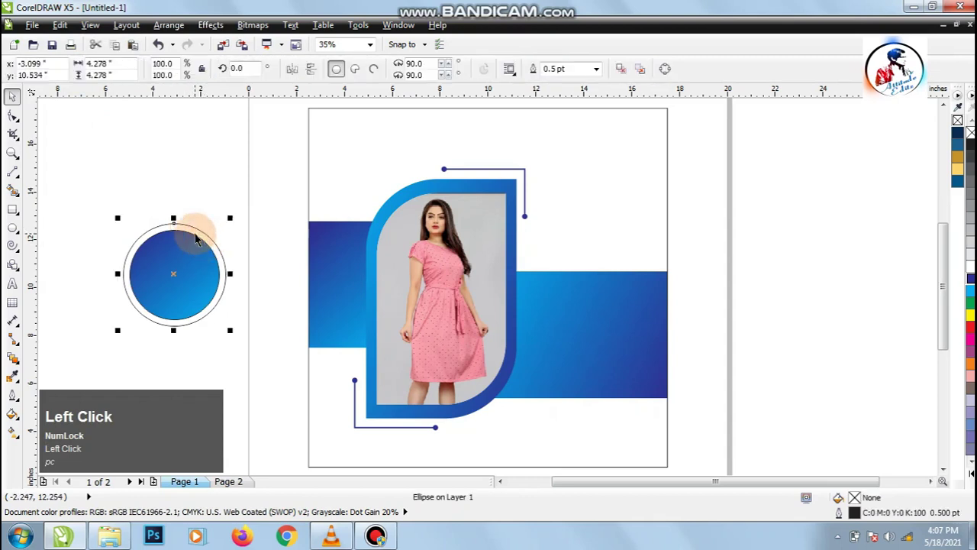
pyautogui.hotkey('ctrl', 'r')
pyautogui.click(244, 265)
# Give the inner circle a white outline 4 pt wide.
pyautogui.click(183, 268)
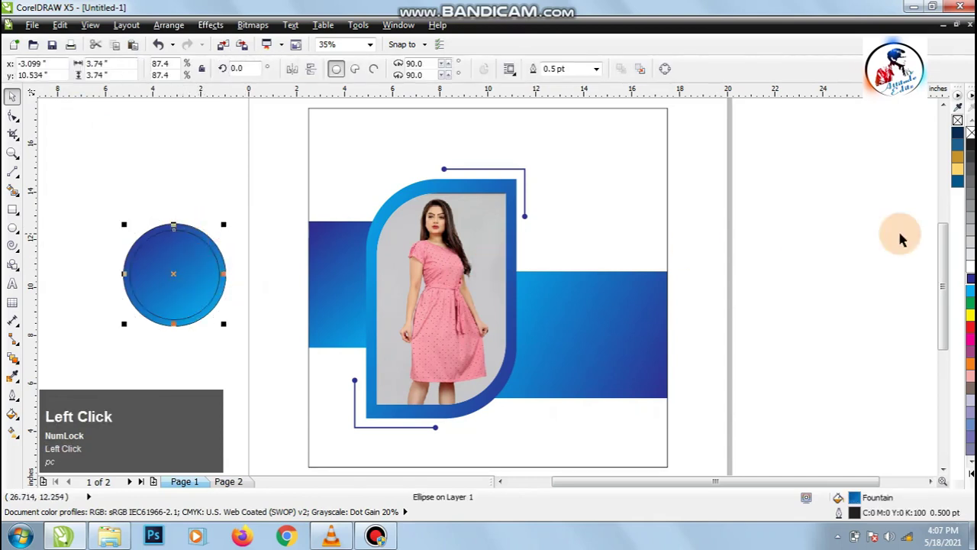
pyautogui.rightClick(969, 265)
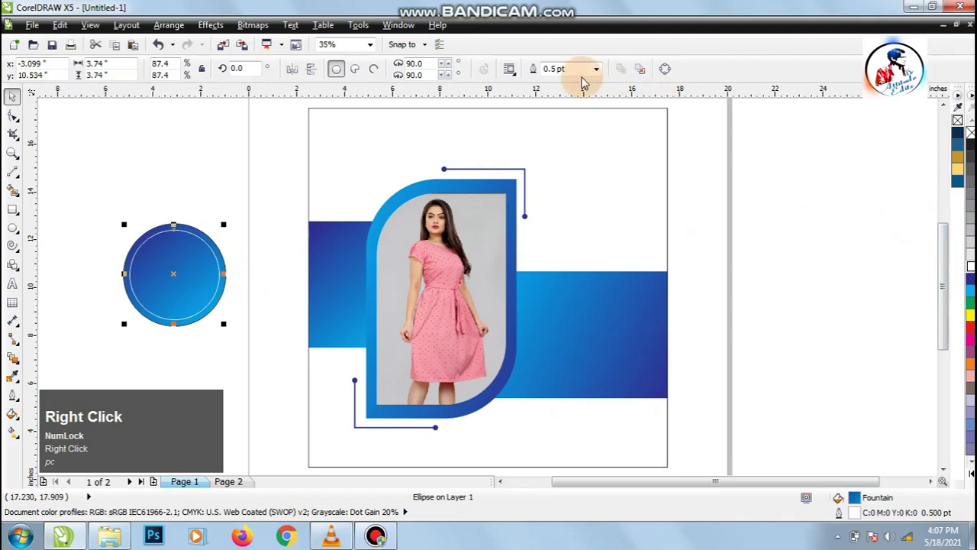
pyautogui.write('3')
pyautogui.press('Return')
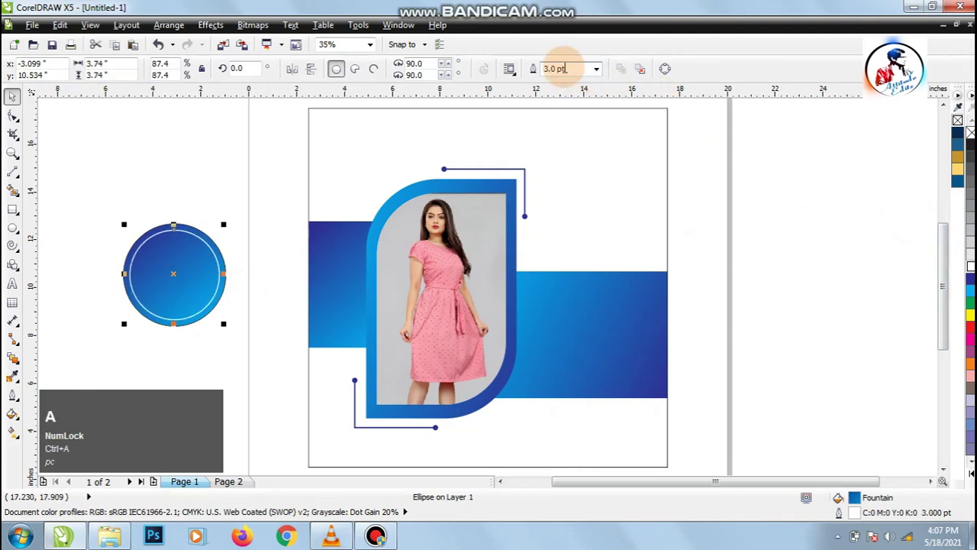
pyautogui.write('4')
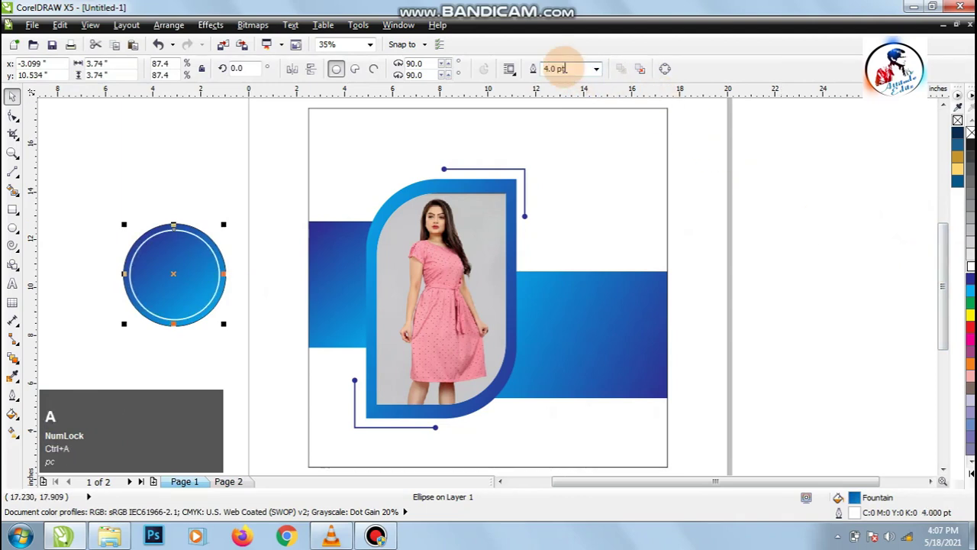
# Remove the outline from the outer circle.
pyautogui.click(176, 217)
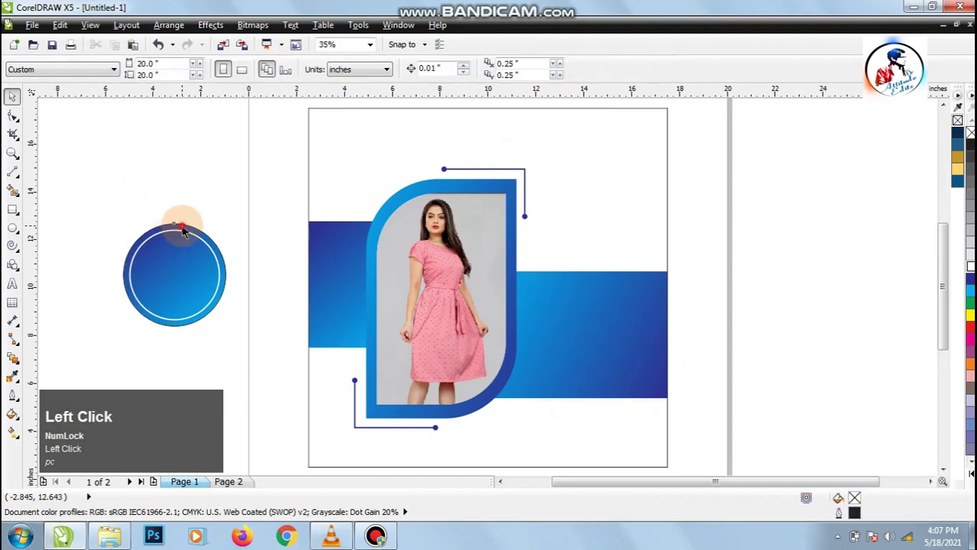
pyautogui.click(183, 232)
pyautogui.rightClick(957, 120)
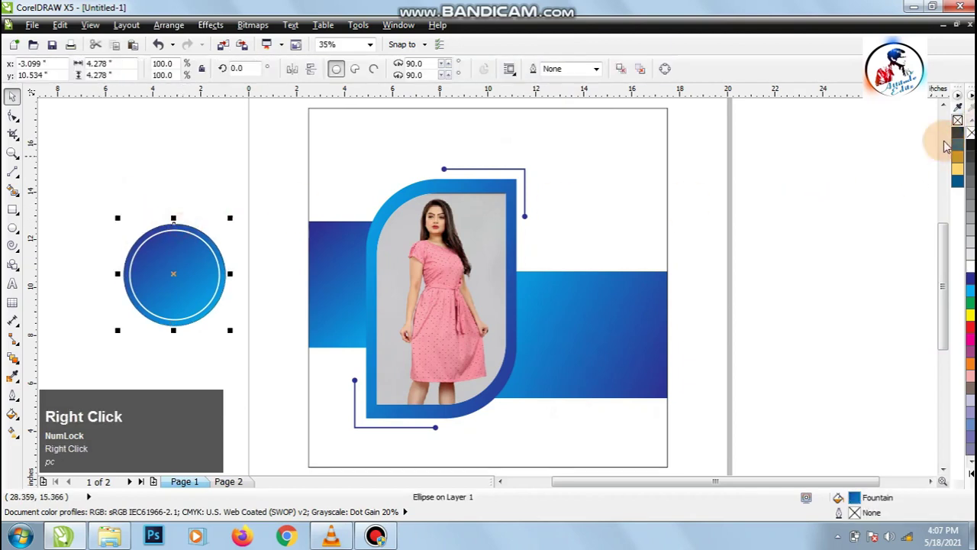
pyautogui.click(250, 221)
# Increase the inner circle's white outline width to 5 pt.
pyautogui.click(200, 256)
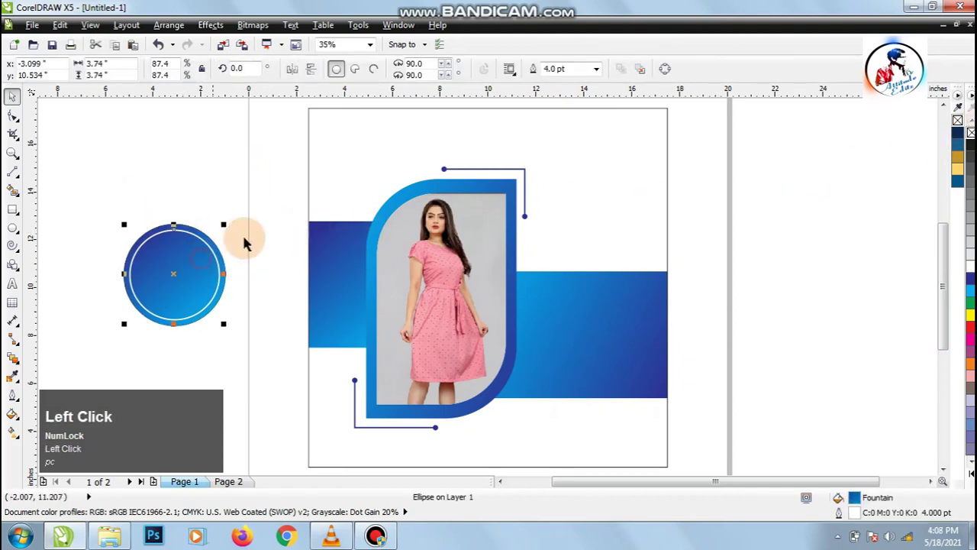
pyautogui.click(584, 70)
pyautogui.hotkey('ctrl', 'a')
pyautogui.write('5')
pyautogui.press('Return')
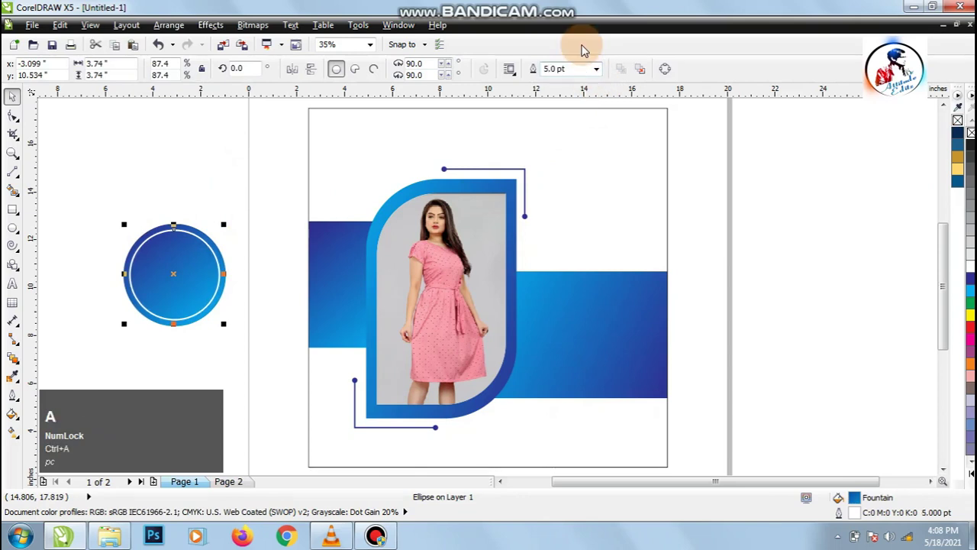
# Scale both circles down together and place them over the photo frame's right edge, above the right gradient rectangle.
pyautogui.moveTo(272, 192); pyautogui.dragTo(92, 335)
pyautogui.moveTo(232, 333); pyautogui.dragTo(200, 299)
pyautogui.moveTo(160, 260); pyautogui.dragTo(519, 265)
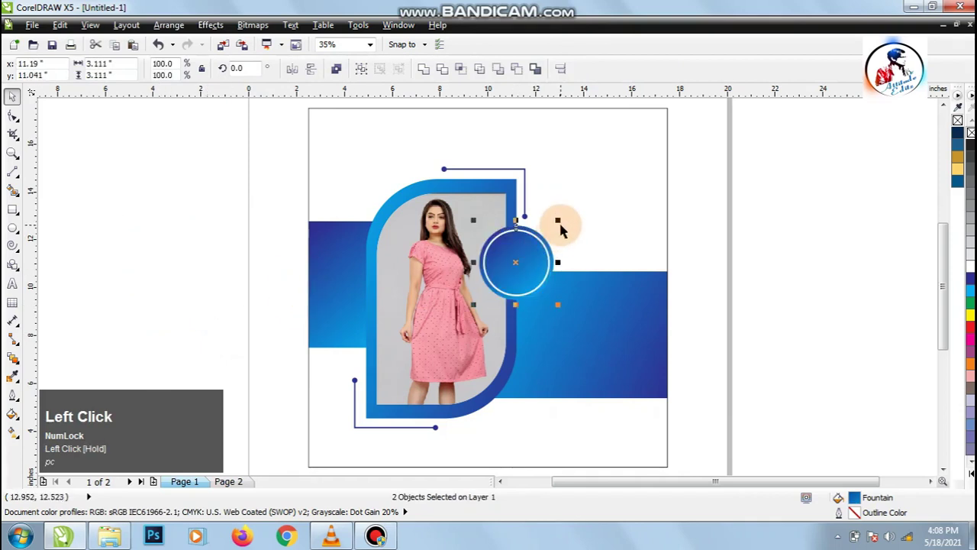
pyautogui.moveTo(560, 222)
pyautogui.mouseDown()
pyautogui.moveTo(552, 228)
pyautogui.moveTo(562, 224)
pyautogui.mouseUp()
pyautogui.click(791, 259)
# Group the two circles, enlarge the group to about 2.74 in across, and recentre it over the frame's right edge.
pyautogui.press('z')
pyautogui.moveTo(467, 197); pyautogui.dragTo(746, 328)
pyautogui.click(12, 96)
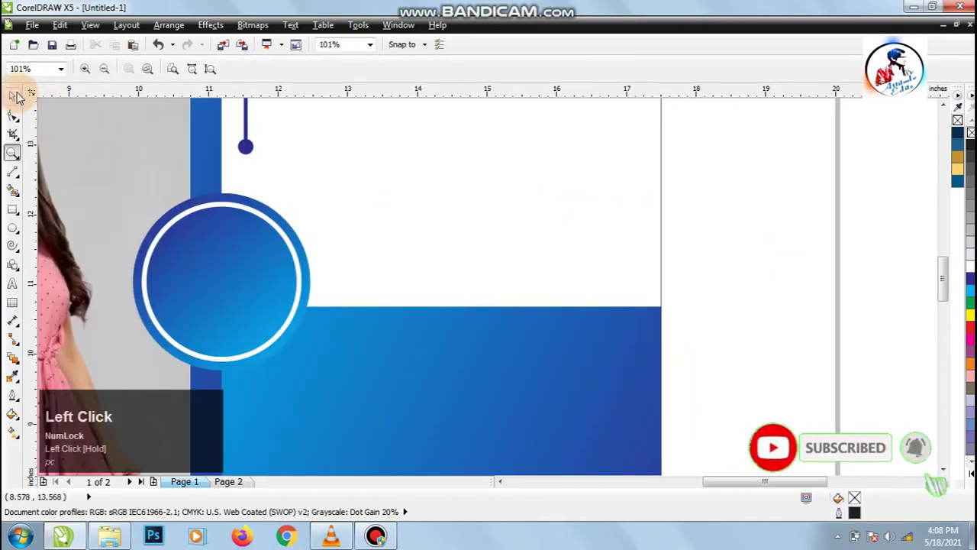
pyautogui.moveTo(780, 151); pyautogui.dragTo(729, 191)
pyautogui.moveTo(84, 363); pyautogui.dragTo(87, 393)
pyautogui.hotkey('ctrl', 'g')
pyautogui.moveTo(316, 375); pyautogui.dragTo(323, 383)
pyautogui.moveTo(240, 314); pyautogui.dragTo(227, 309)
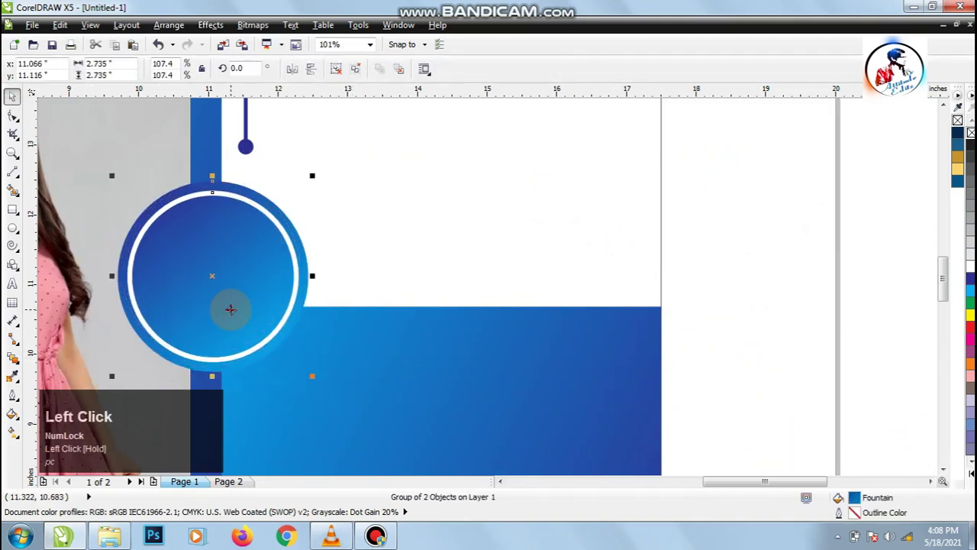
# Add a black drop shadow to the circle group with opacity 50, feathering 15 and zero offset.
pyautogui.click(732, 313)
pyautogui.click(236, 312)
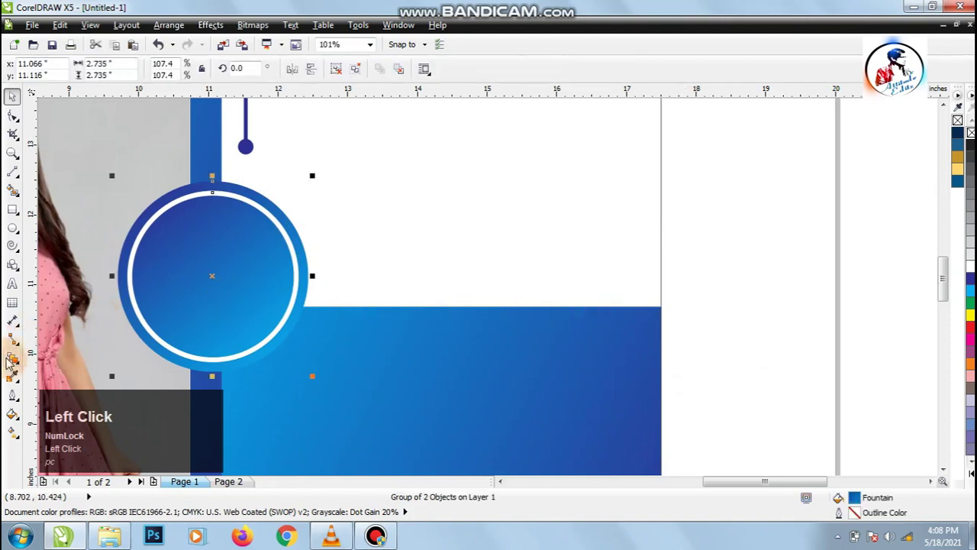
pyautogui.click(11, 366)
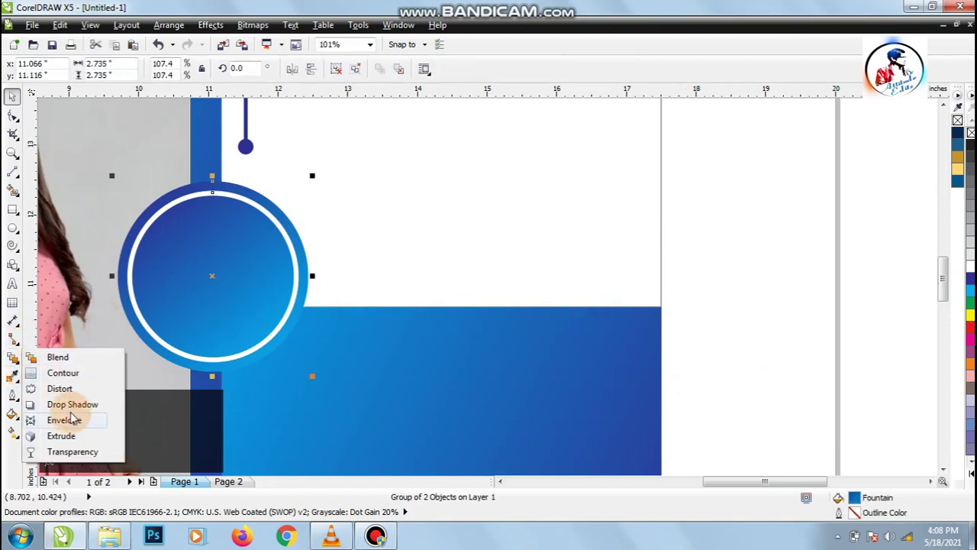
pyautogui.click(71, 405)
pyautogui.moveTo(212, 276); pyautogui.dragTo(241, 324)
pyautogui.click(12, 96)
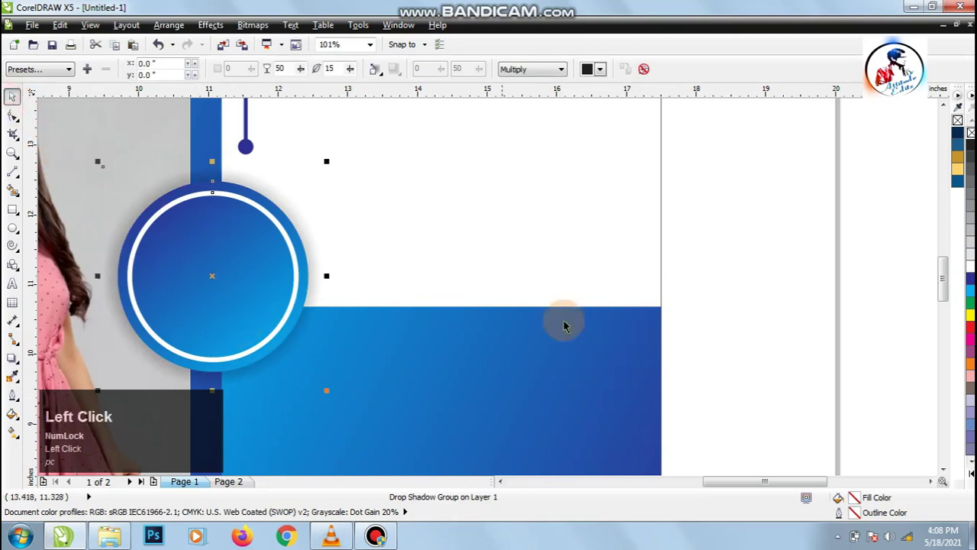
pyautogui.click(717, 349)
# Add centre-aligned artistic text reading "Get 30% Discount" on three lines in the white area beside the circles.
pyautogui.moveTo(741, 480); pyautogui.dragTo(722, 489)
pyautogui.click(799, 331)
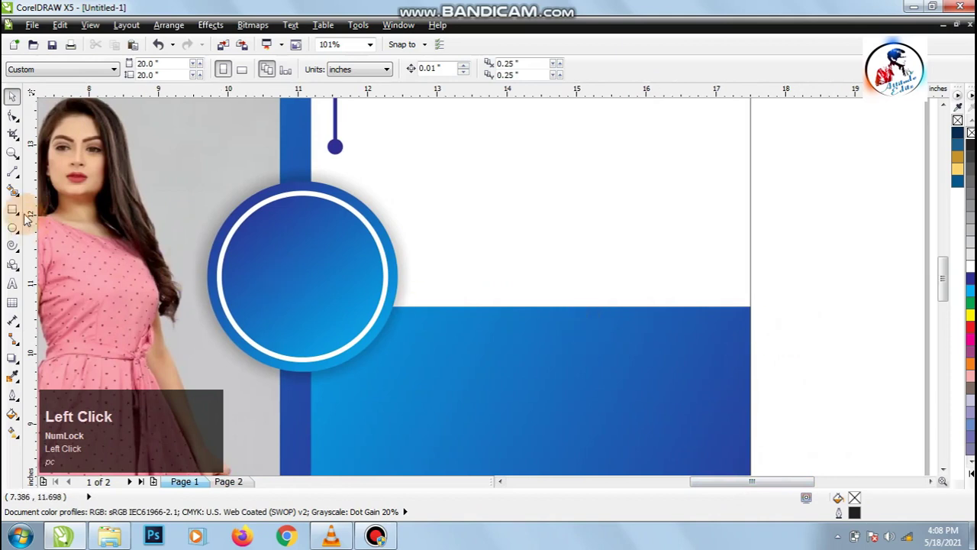
pyautogui.click(12, 282)
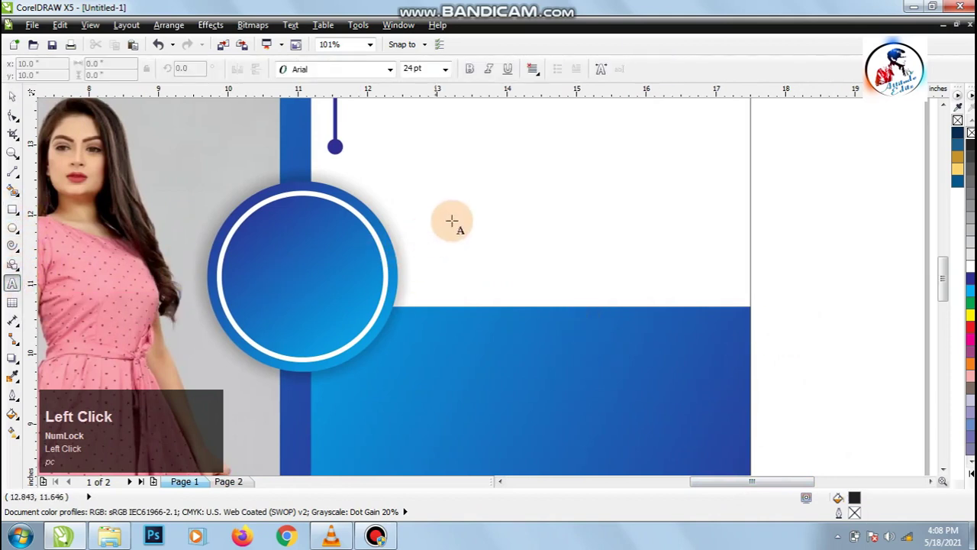
pyautogui.write('Get')
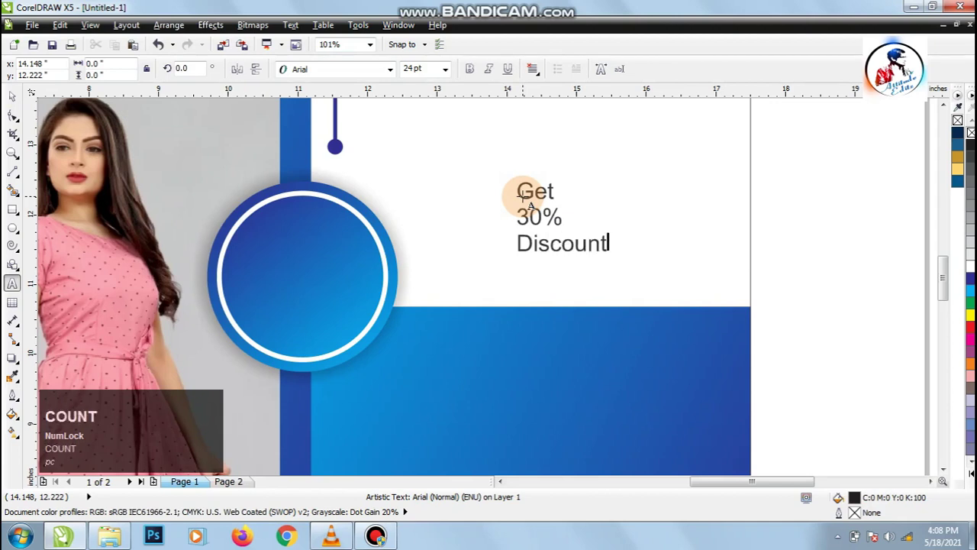
pyautogui.hotkey('ctrl', 'a')
pyautogui.hotkey('ctrl', 'e')
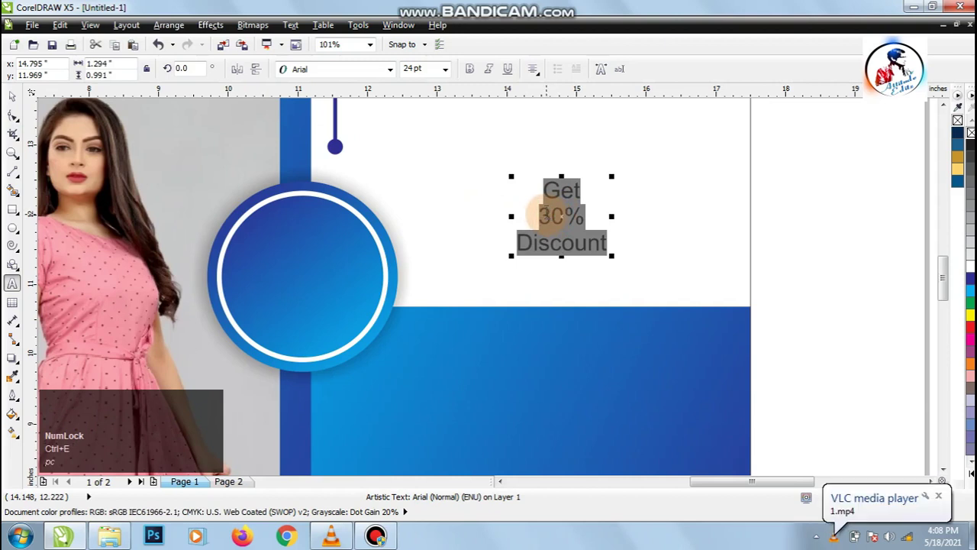
# Set the font size of the "30%" line to 30 pt.
pyautogui.moveTo(593, 211); pyautogui.dragTo(532, 214)
pyautogui.click(416, 67)
pyautogui.hotkey('ctrl', 'a')
pyautogui.write('30')
pyautogui.press('Return')
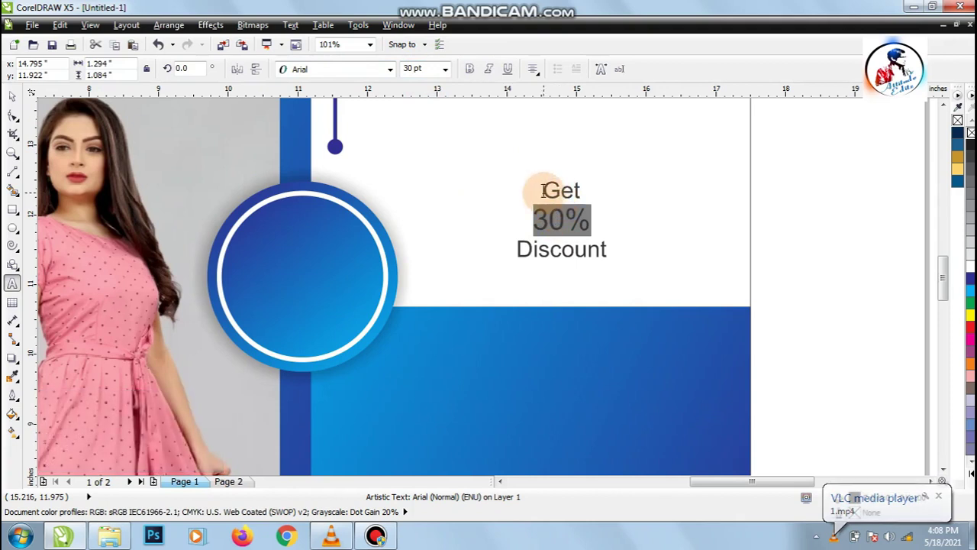
# Set the font size of the word "Get" to 18 pt.
pyautogui.moveTo(545, 190); pyautogui.dragTo(583, 189)
pyautogui.click(416, 68)
pyautogui.hotkey('ctrl', 'a')
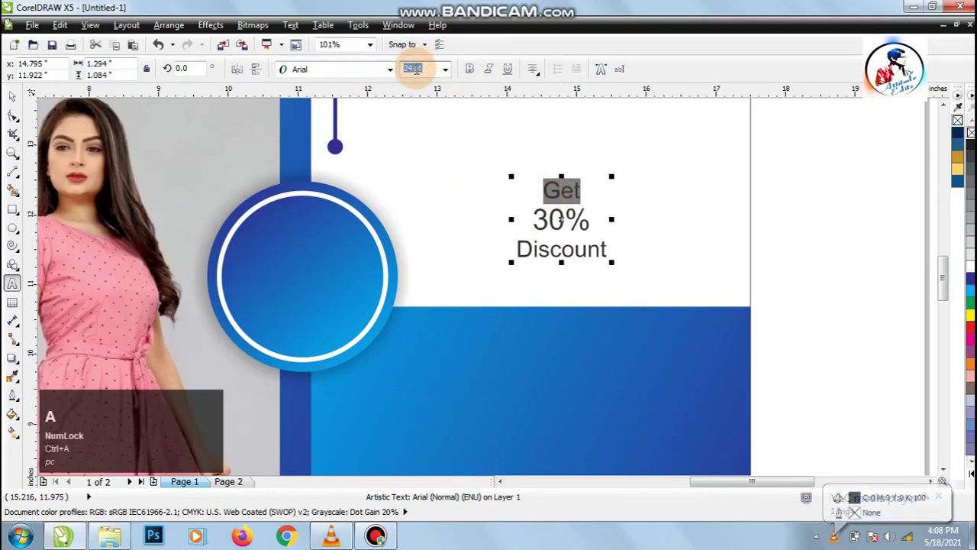
pyautogui.write('18')
pyautogui.press('Return')
pyautogui.click(418, 68)
pyautogui.write('18')
pyautogui.press('Return')
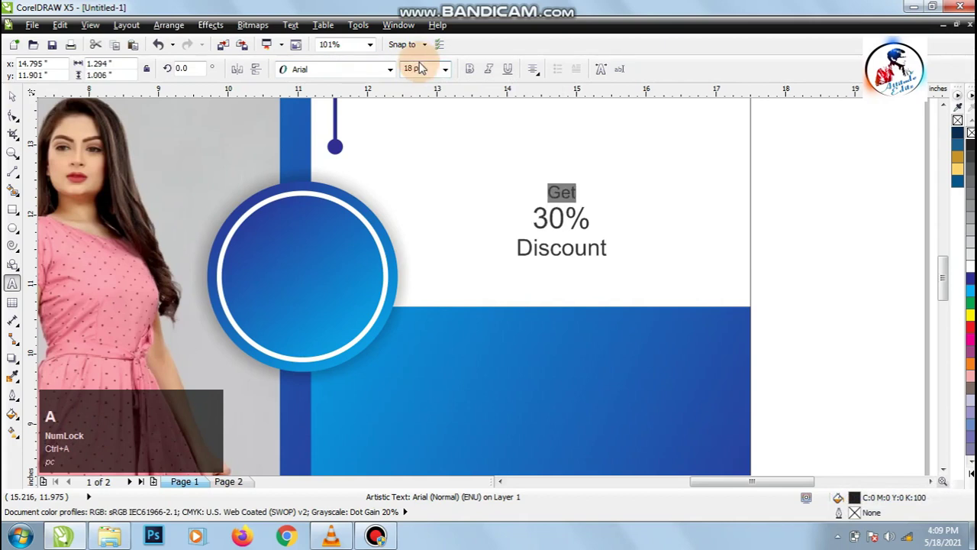
# Try to set the word "Discount" to 15 pt.
pyautogui.doubleClick(517, 259)
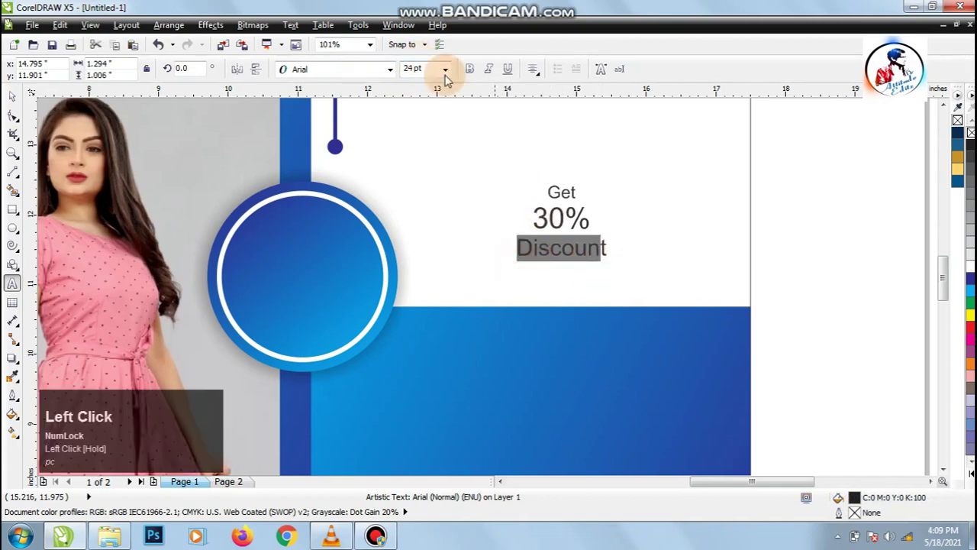
pyautogui.click(415, 68)
pyautogui.hotkey('ctrl', 'a')
pyautogui.press('Return')
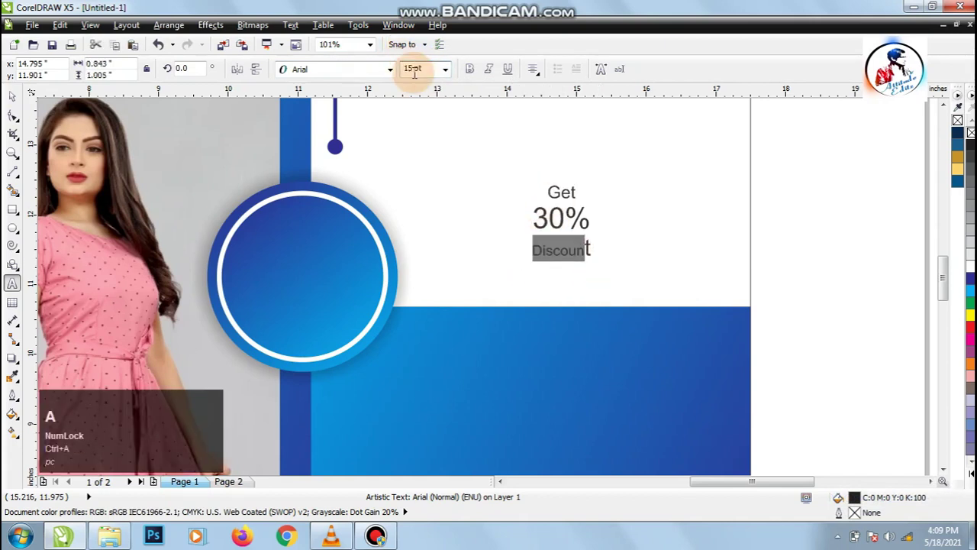
pyautogui.doubleClick(578, 252)
pyautogui.click(576, 262)
pyautogui.doubleClick(576, 251)
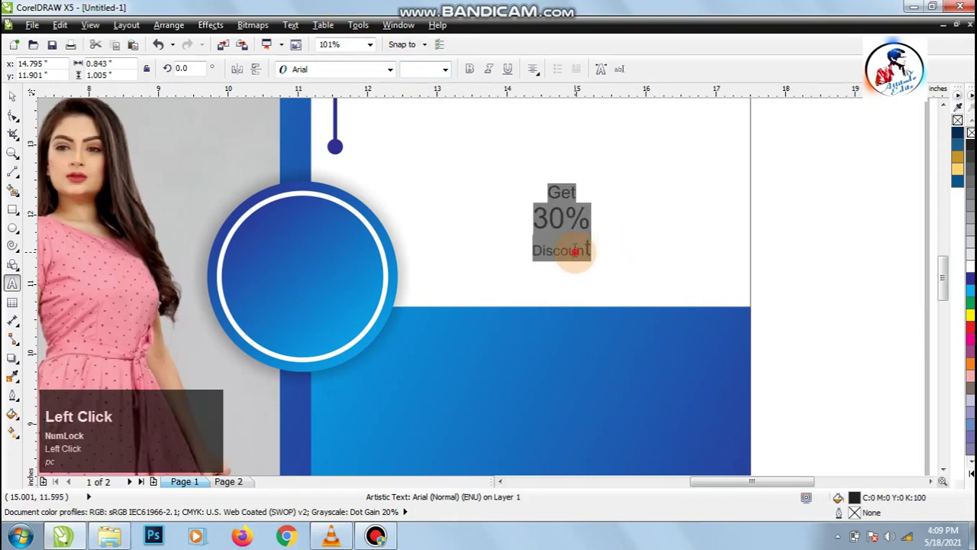
# Set the whole word "Discount" to 18 pt.
pyautogui.moveTo(529, 249); pyautogui.dragTo(602, 253)
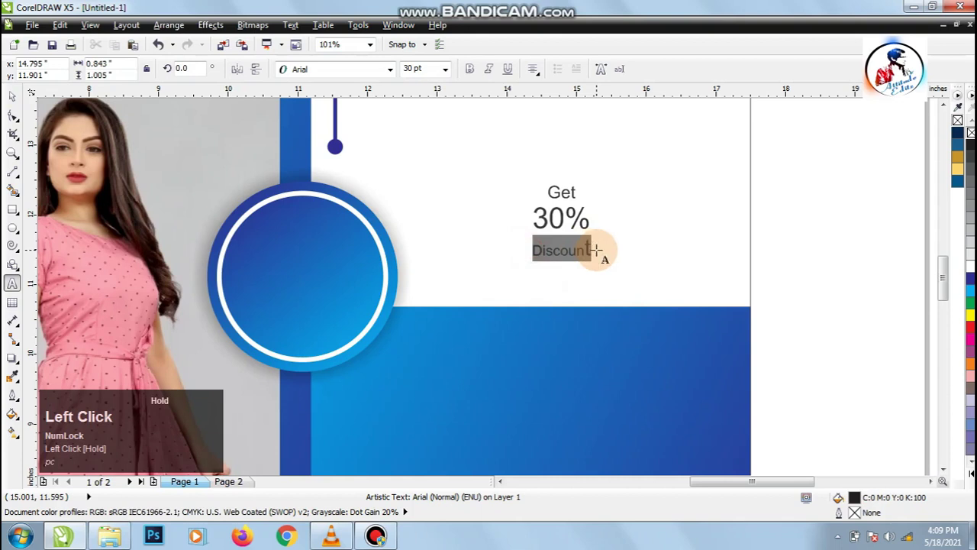
pyautogui.write('18')
pyautogui.press('Return')
pyautogui.click(423, 74)
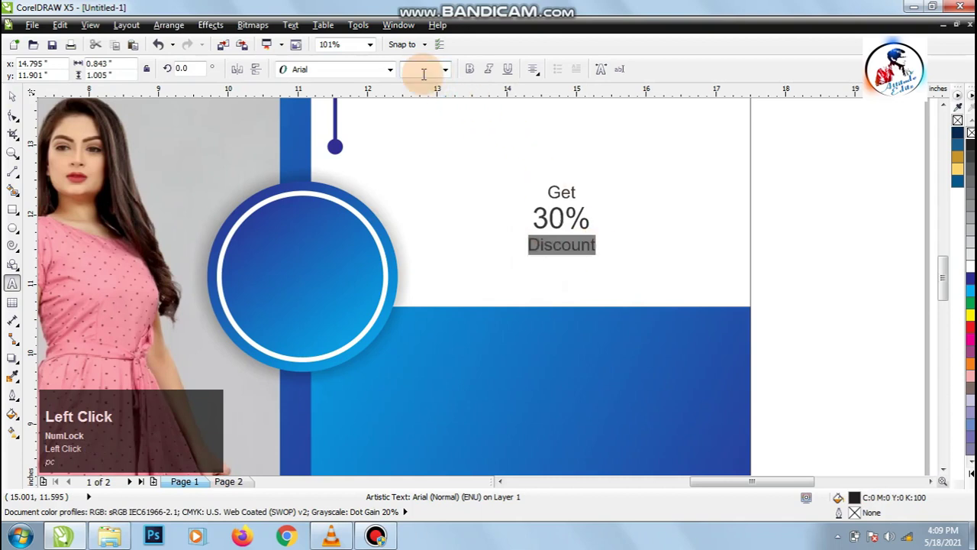
# Make the discount text bold, move it into the circle badge and enlarge it to about 1.43 in wide.
pyautogui.click(12, 96)
pyautogui.click(467, 69)
pyautogui.click(554, 218)
pyautogui.moveTo(343, 254); pyautogui.dragTo(354, 304)
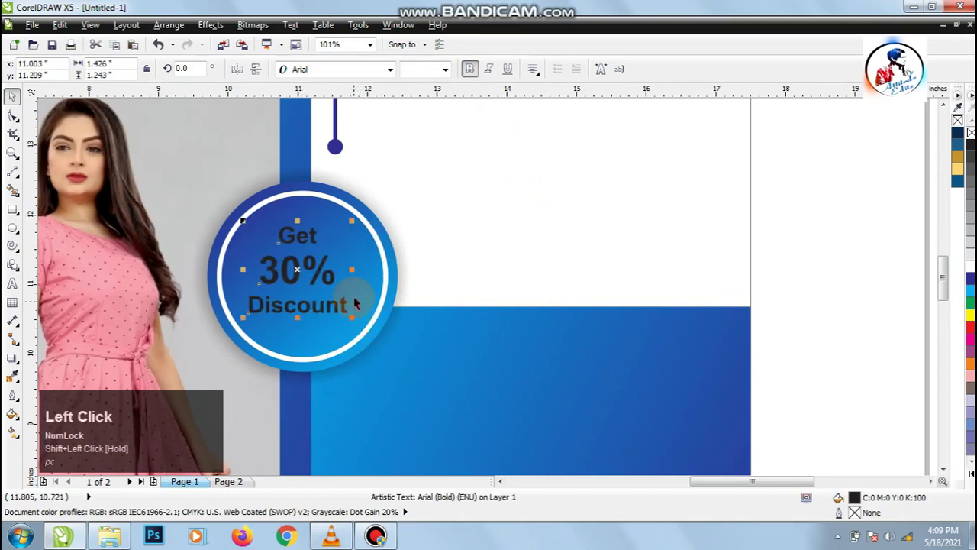
# Align the discount text horizontally and vertically with the centre of the circle group.
pyautogui.keyDown('shift'); pyautogui.click(352, 294); pyautogui.keyUp('shift')
pyautogui.press('c')
pyautogui.press('e')
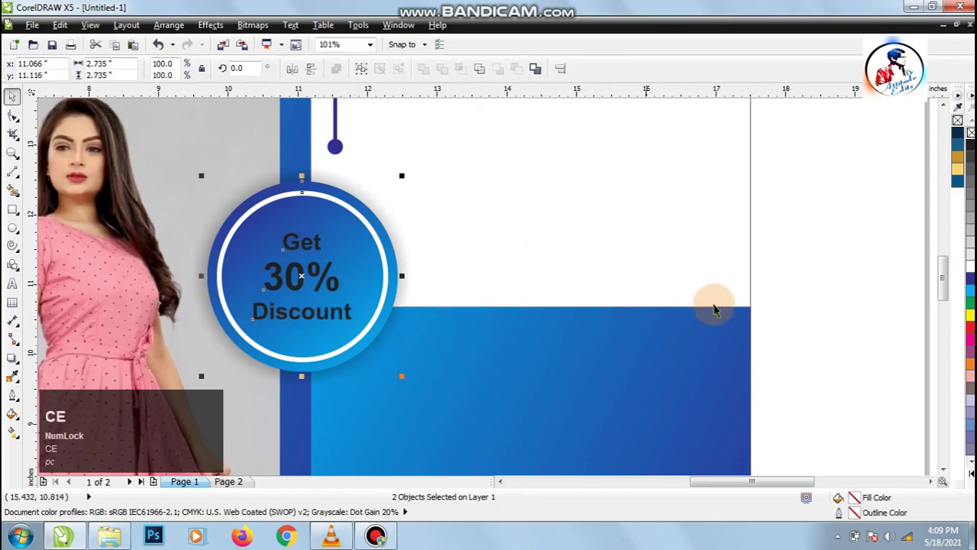
pyautogui.click(843, 286)
# Enlarge the "30%" line inside the badge to a font size of 52 pt.
pyautogui.doubleClick(304, 275)
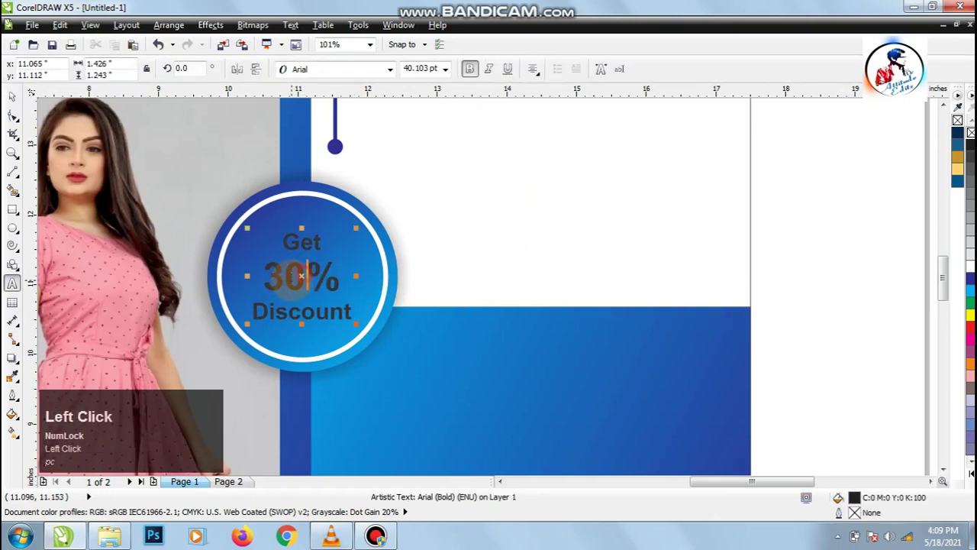
pyautogui.moveTo(263, 277); pyautogui.dragTo(341, 276)
pyautogui.click(413, 68)
pyautogui.hotkey('ctrl', 'a')
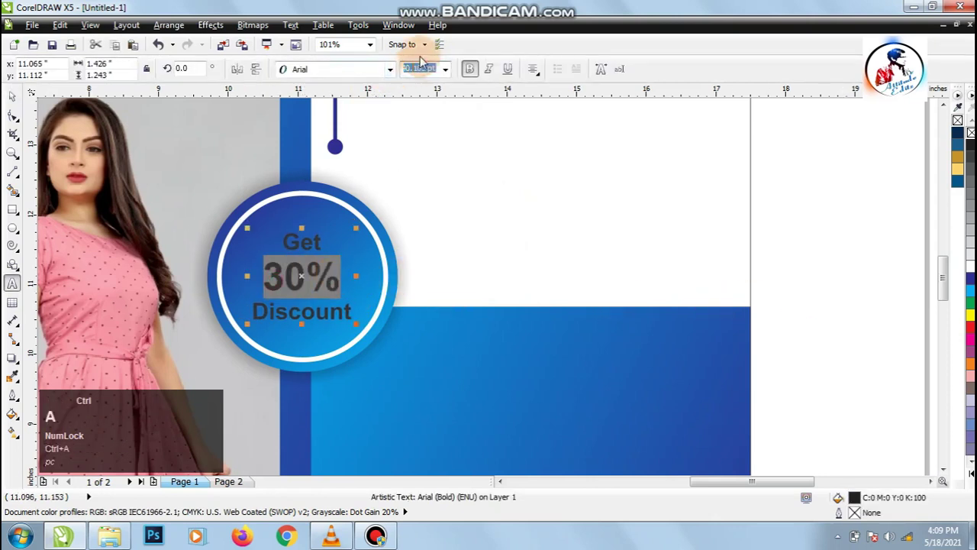
pyautogui.write('50')
pyautogui.press('Return')
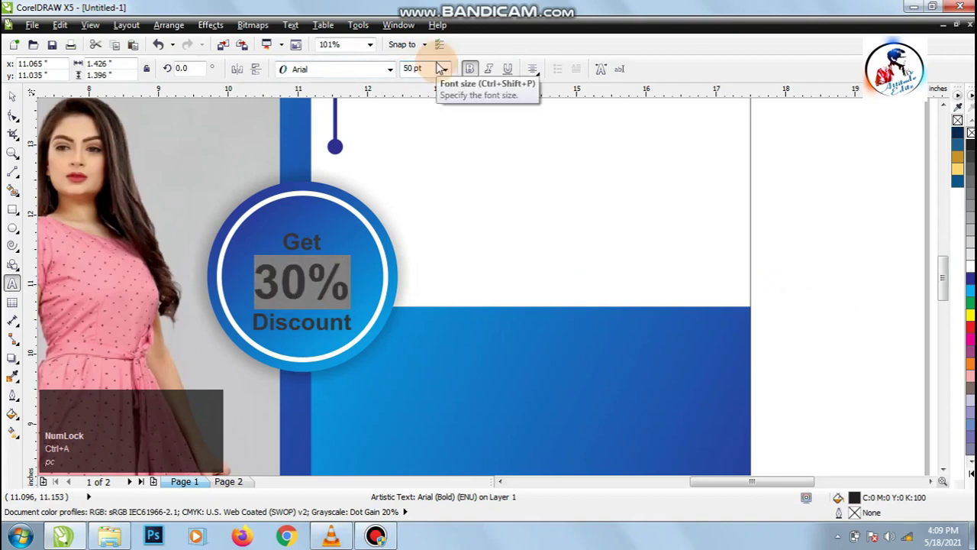
pyautogui.click(416, 68)
pyautogui.hotkey('ctrl', 'a')
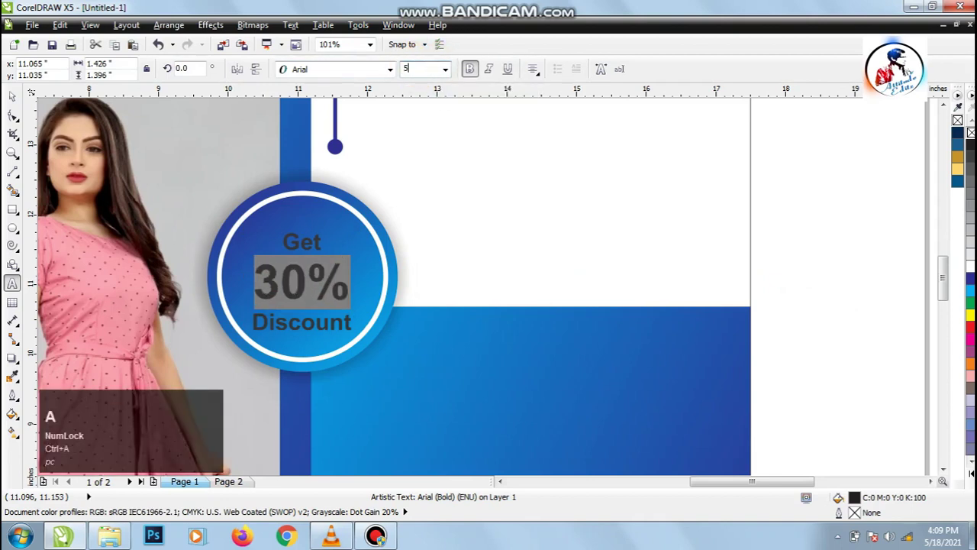
pyautogui.write('52')
pyautogui.press('Return')
pyautogui.click(12, 95)
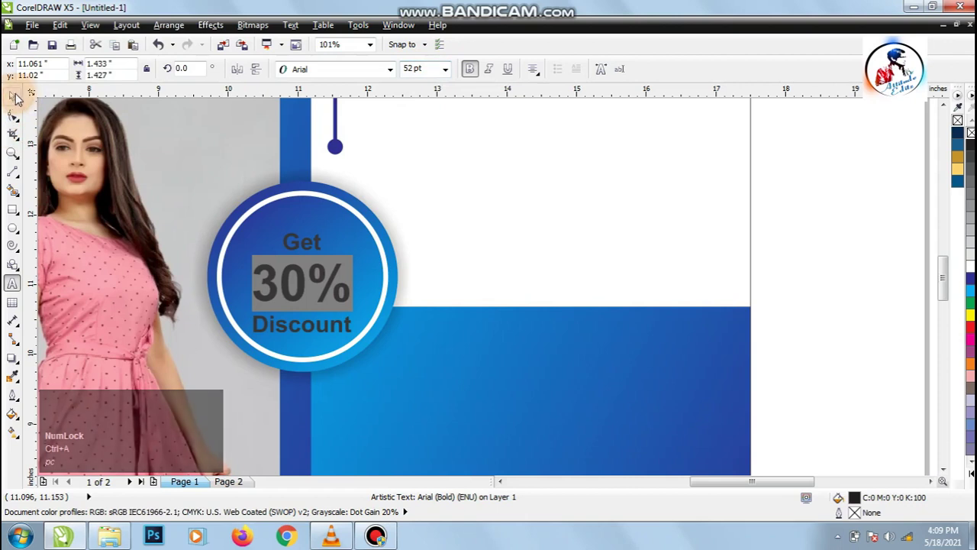
# Fill the badge's discount text with white and centre it horizontally and vertically on the circle group.
pyautogui.click(966, 265)
pyautogui.keyDown('shift'); pyautogui.click(338, 205); pyautogui.keyUp('shift')
pyautogui.press('c')
pyautogui.press('e')
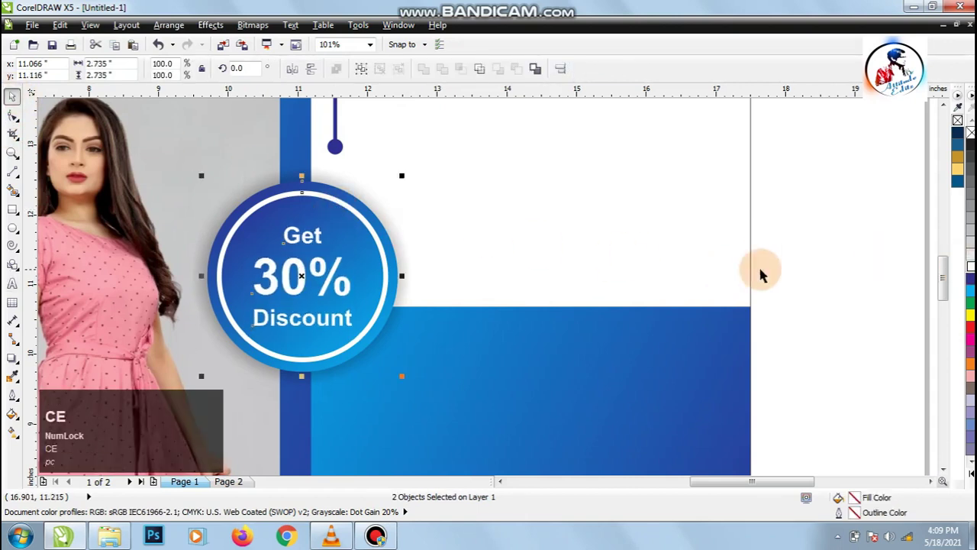
pyautogui.click(827, 273)
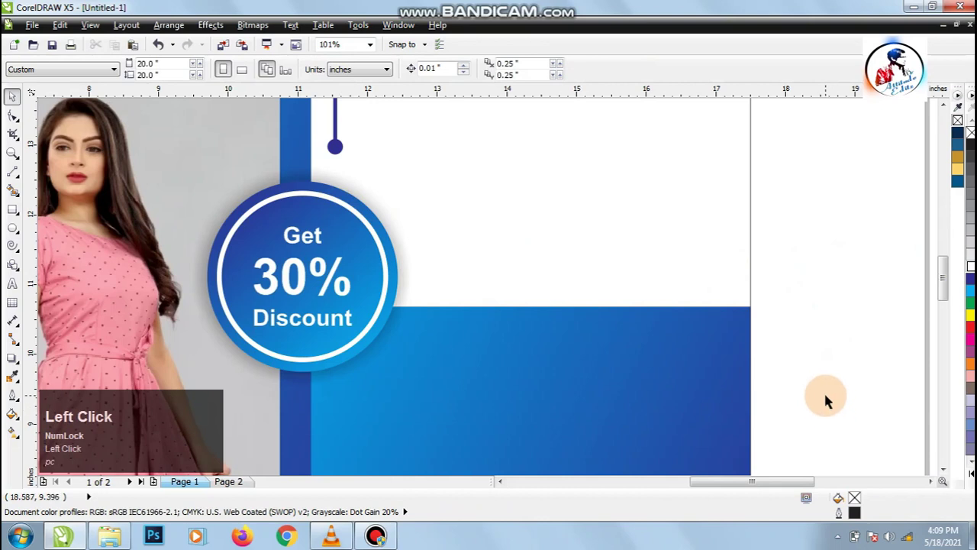
# Give the rounded blue photo frame a 10 pt white outline.
pyautogui.press('F4')
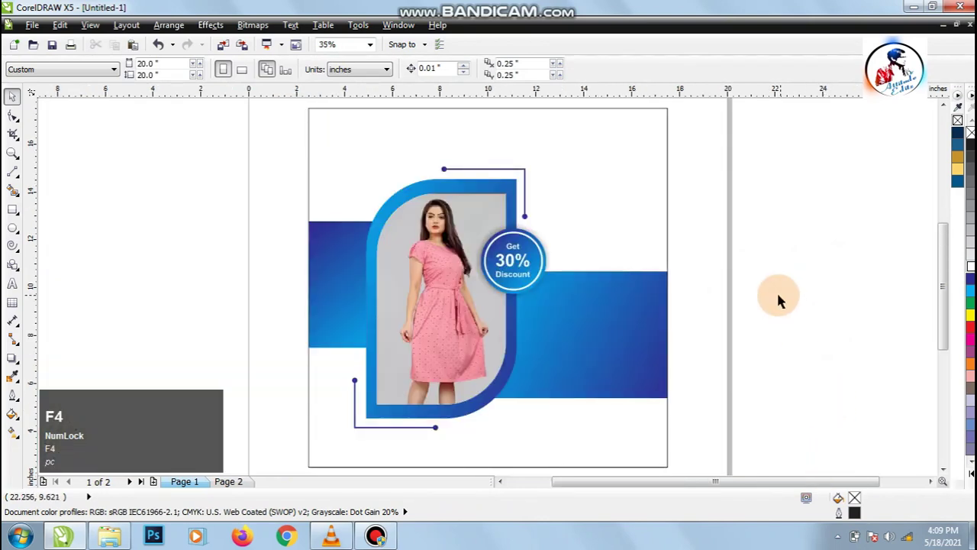
pyautogui.press('F12')
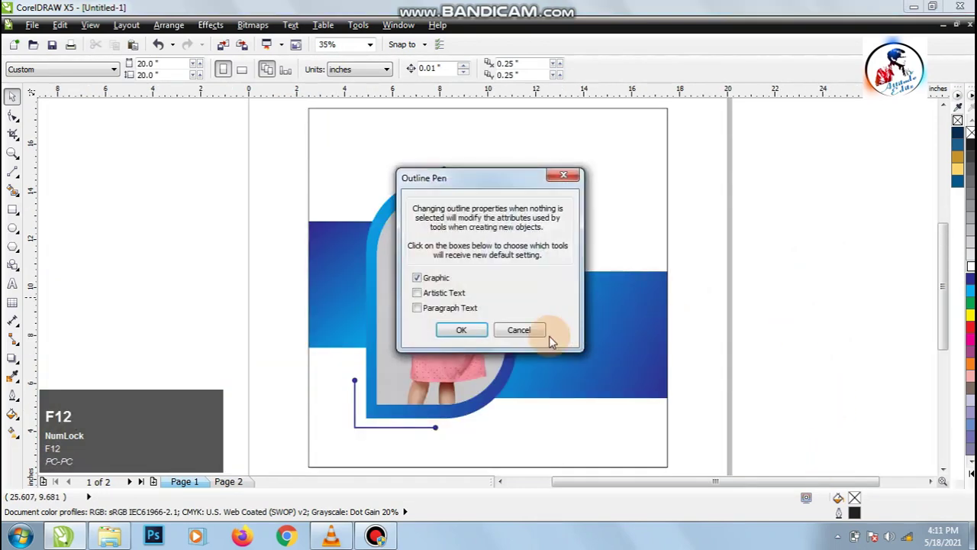
pyautogui.click(543, 336)
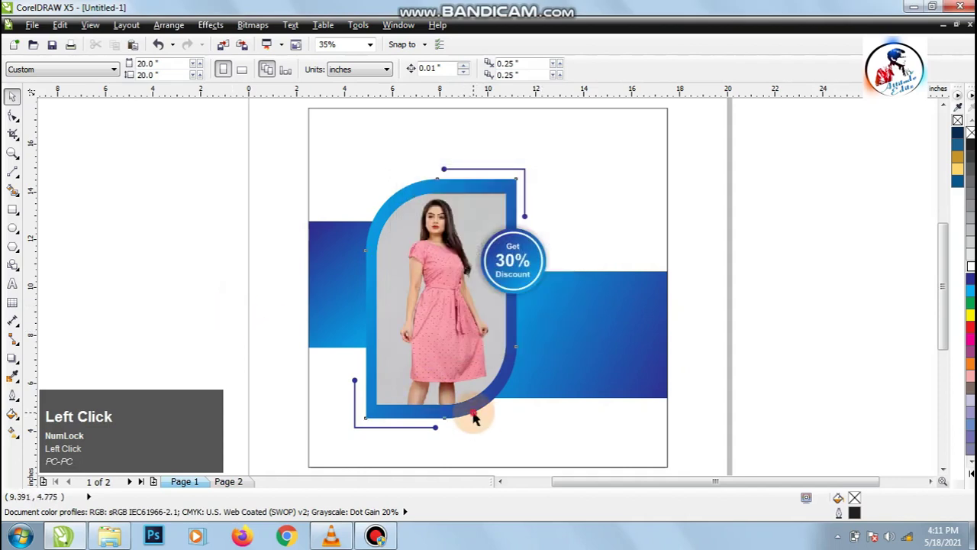
pyautogui.click(473, 416)
pyautogui.click(666, 69)
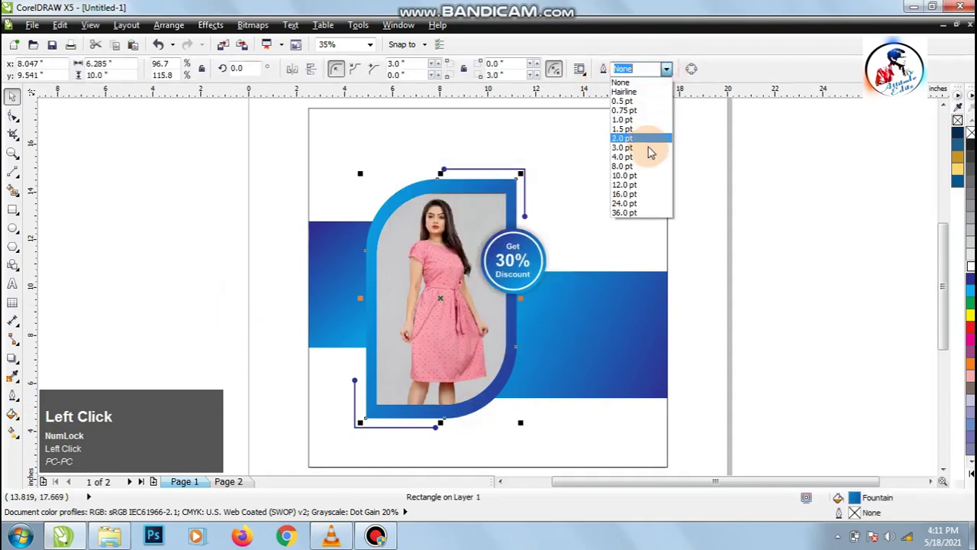
pyautogui.click(644, 177)
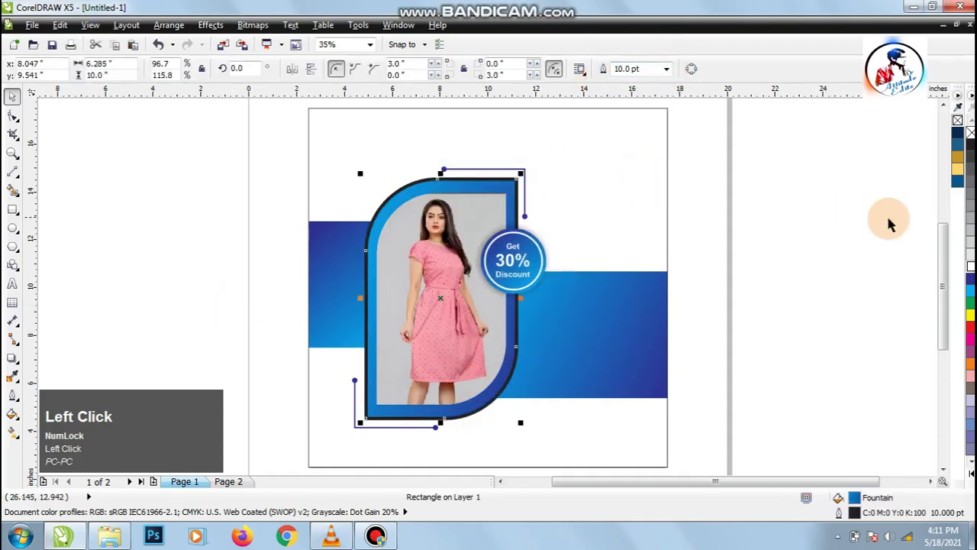
pyautogui.rightClick(970, 268)
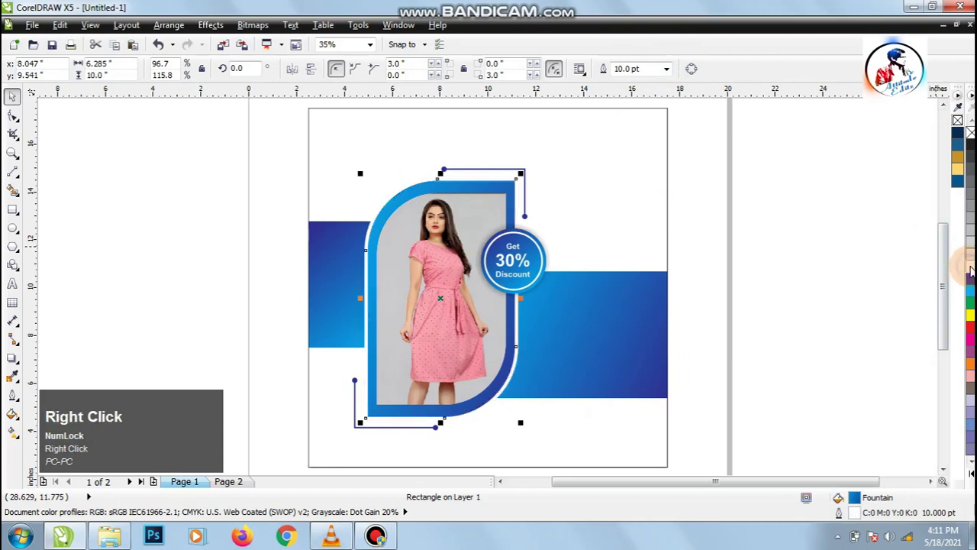
pyautogui.click(790, 324)
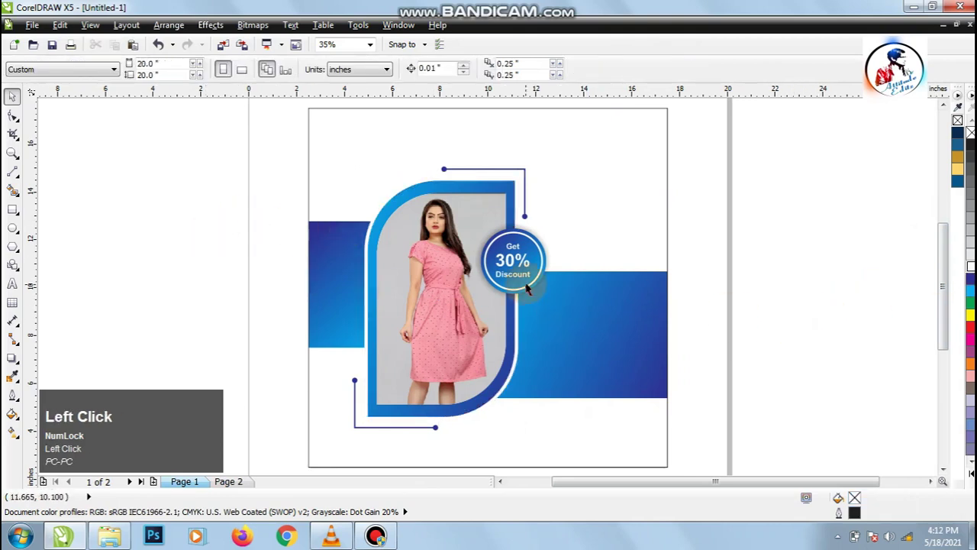
# Add the three-line text "BIG FASHION SALE" on the large blue rectangle beside the photo frame and align it right.
pyautogui.press('z')
pyautogui.moveTo(494, 247); pyautogui.dragTo(692, 428)
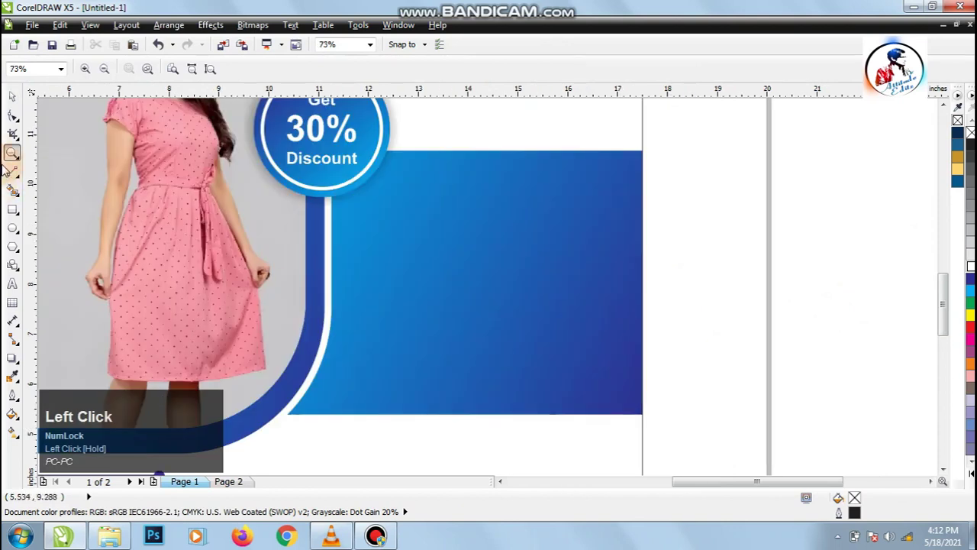
pyautogui.click(12, 96)
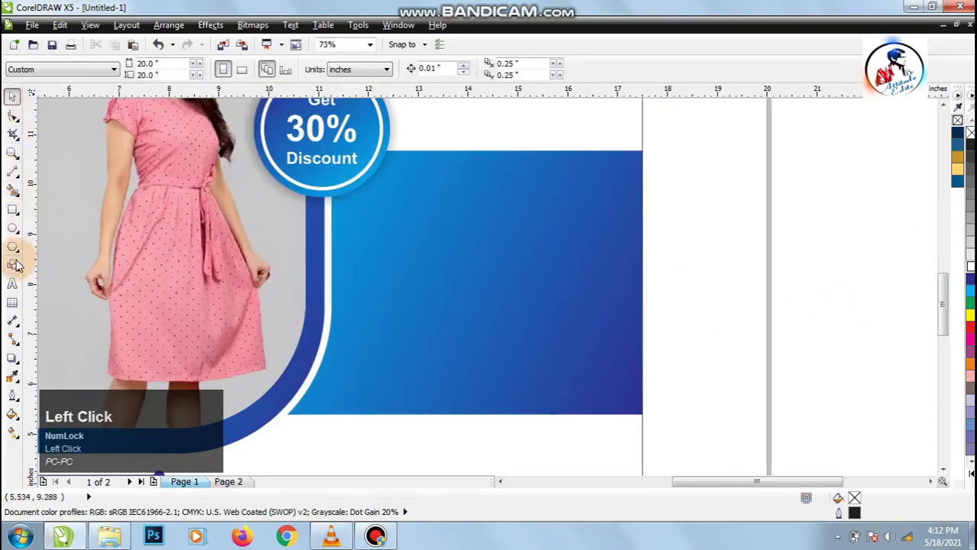
pyautogui.click(12, 283)
pyautogui.click(425, 264)
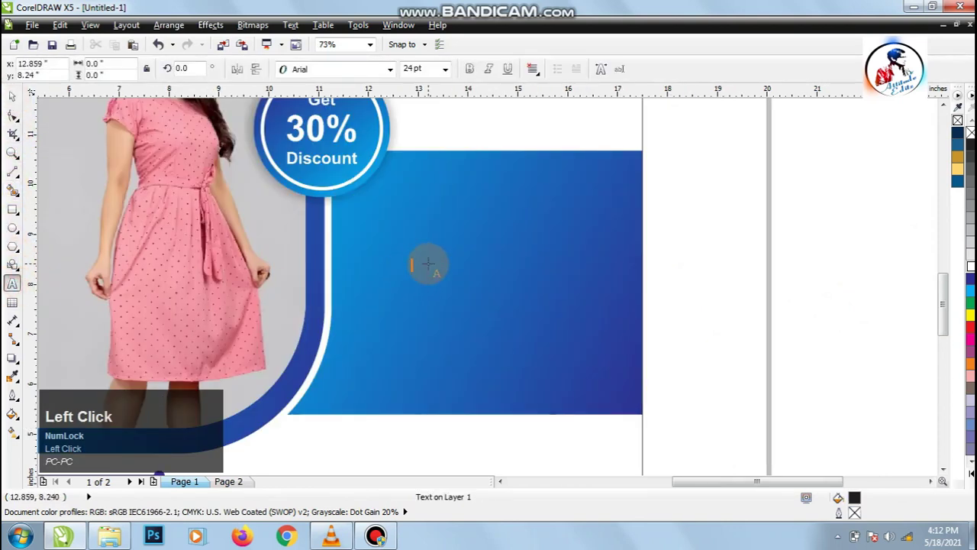
pyautogui.write('BIG')
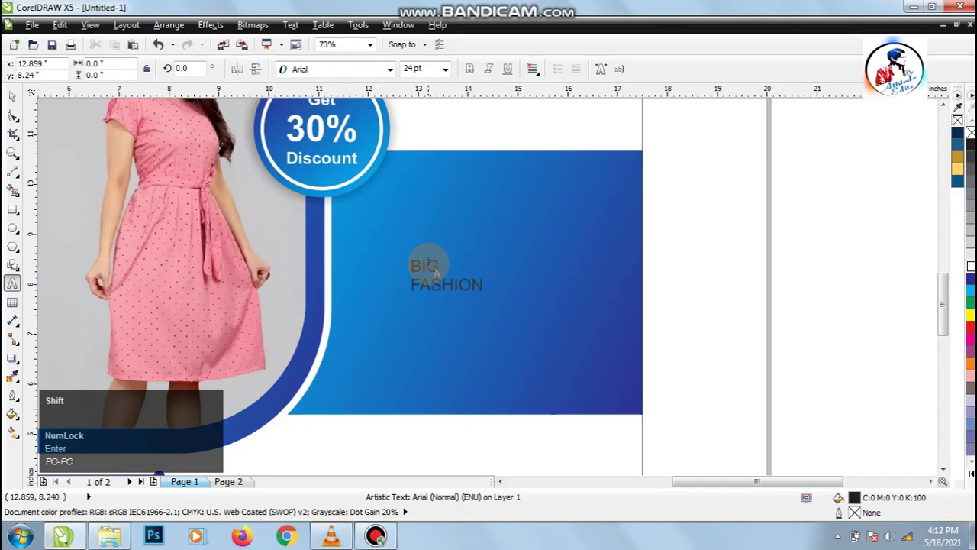
pyautogui.hotkey('ctrl', 'r')
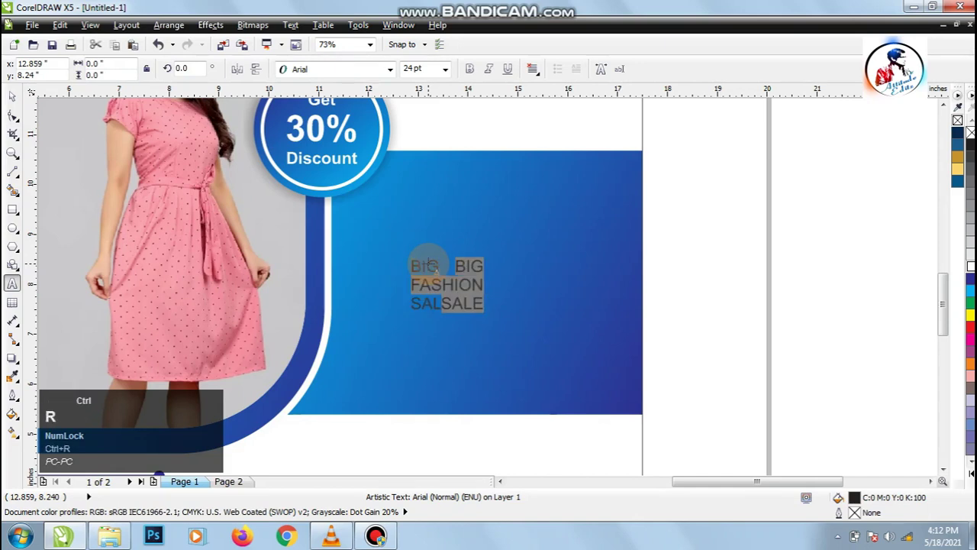
# Enlarge the "BIG FASHION SALE" headline to about 3.26 in wide, place it near the blue rectangle's upper right and make it bold.
pyautogui.click(12, 95)
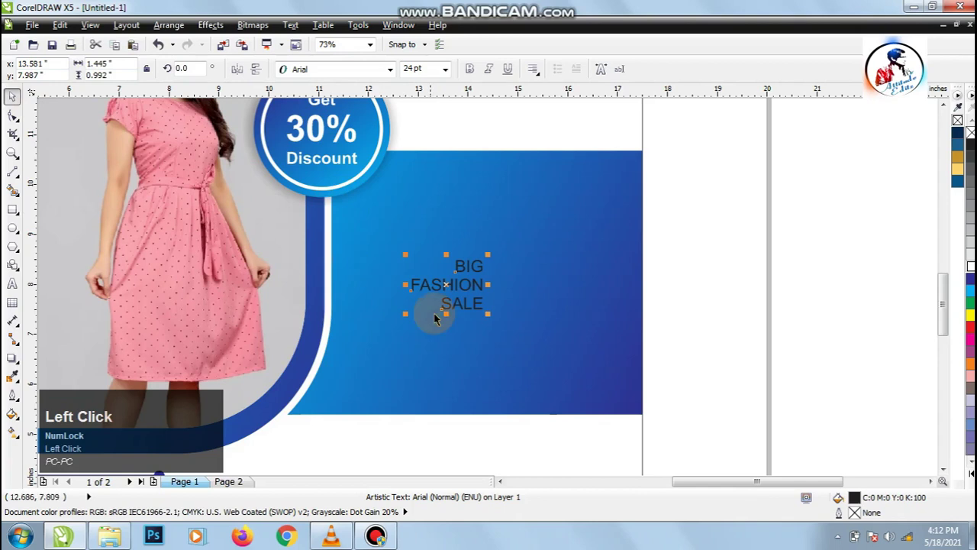
pyautogui.moveTo(489, 315); pyautogui.dragTo(604, 247)
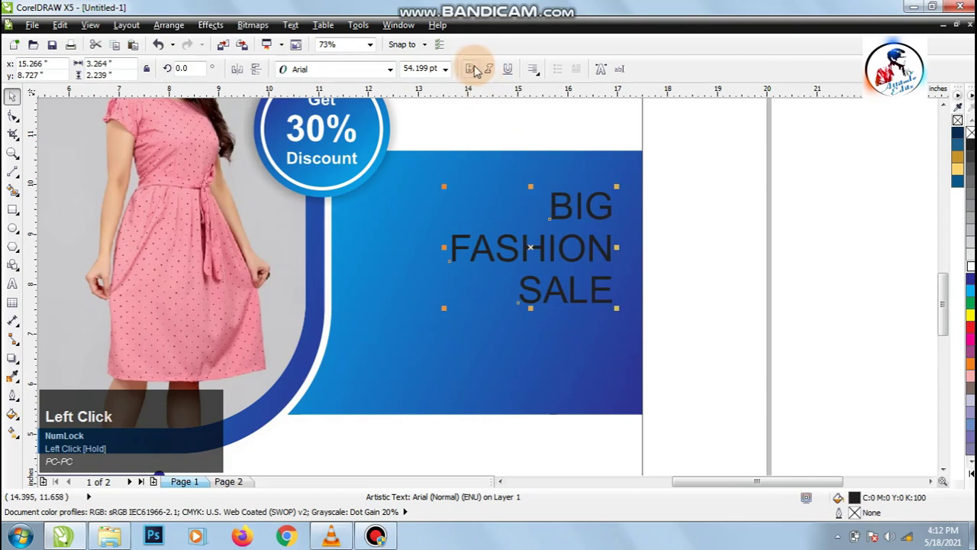
pyautogui.click(469, 68)
# Set the headline word "BIG" to a font size of 40 pt.
pyautogui.doubleClick(555, 201)
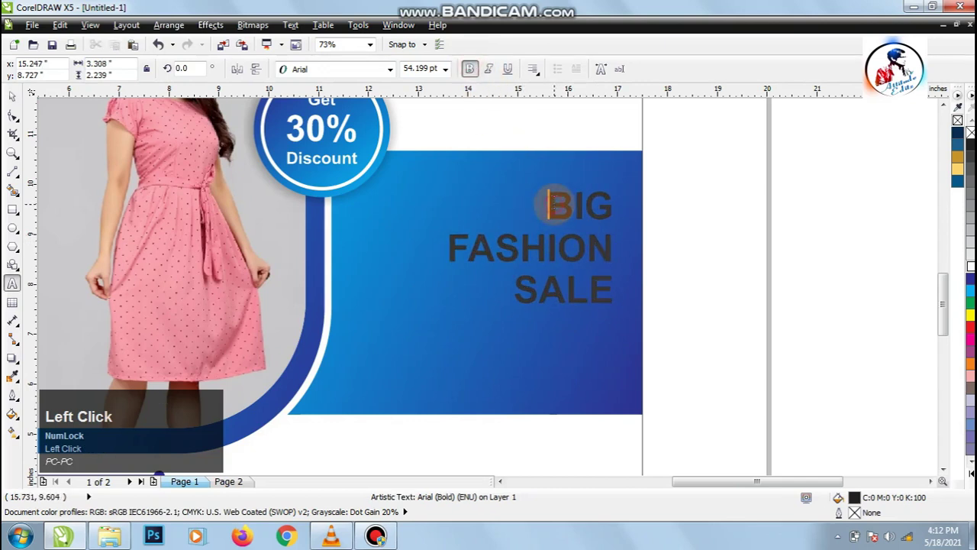
pyautogui.moveTo(545, 203); pyautogui.dragTo(621, 206)
pyautogui.click(421, 68)
pyautogui.hotkey('ctrl', 'a')
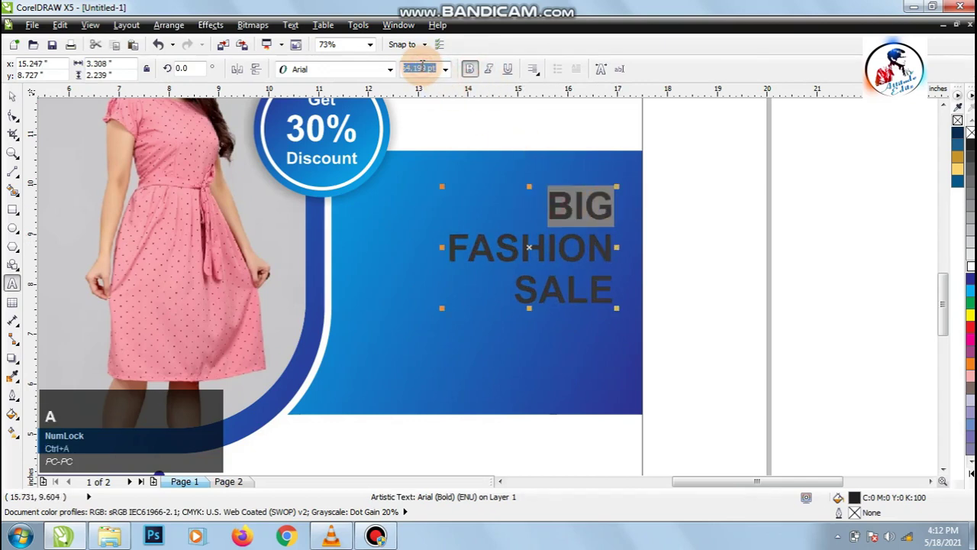
pyautogui.write('40')
pyautogui.press('Return')
# Set the whole headline word "SALE" to a font size of 45 pt.
pyautogui.moveTo(510, 290); pyautogui.dragTo(589, 289)
pyautogui.click(418, 69)
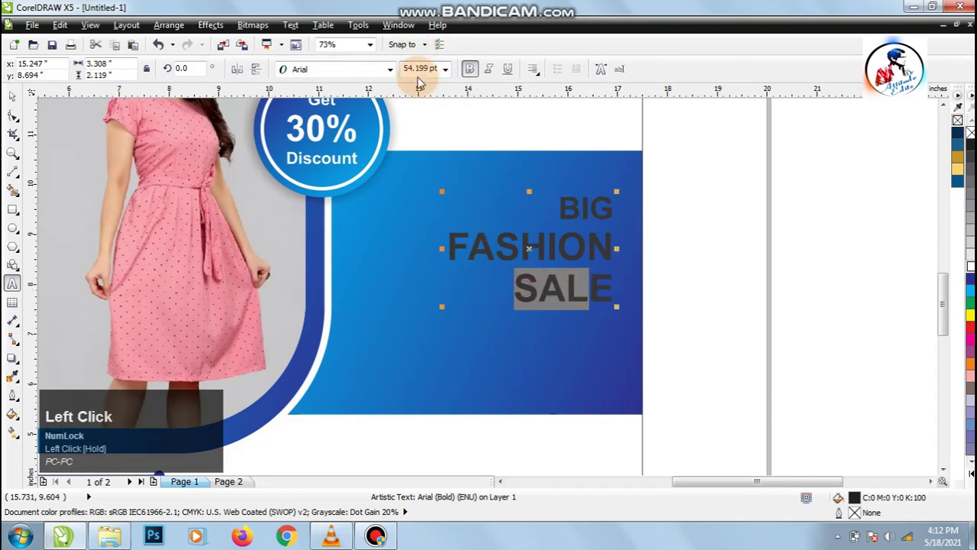
pyautogui.hotkey('ctrl', 'a')
pyautogui.write('45')
pyautogui.press('Return')
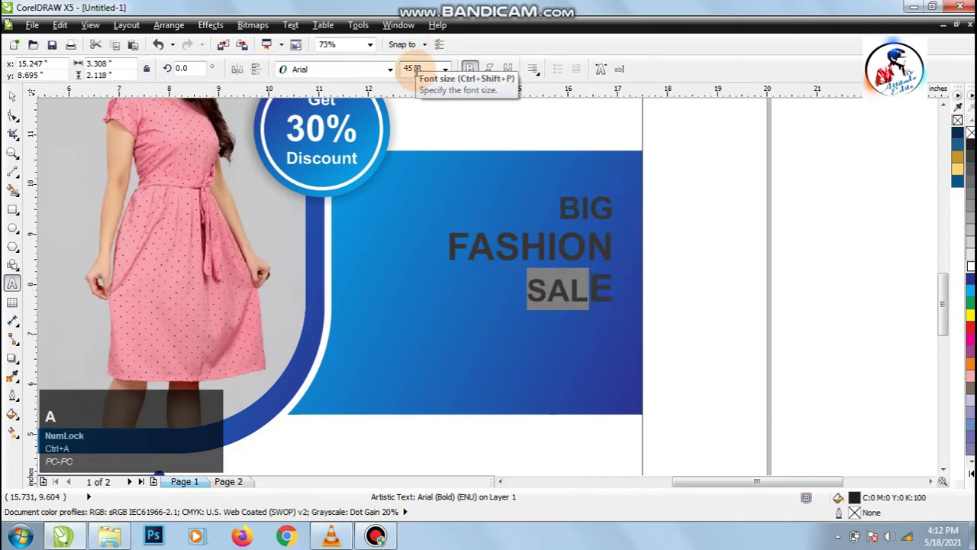
pyautogui.moveTo(528, 287); pyautogui.dragTo(620, 289)
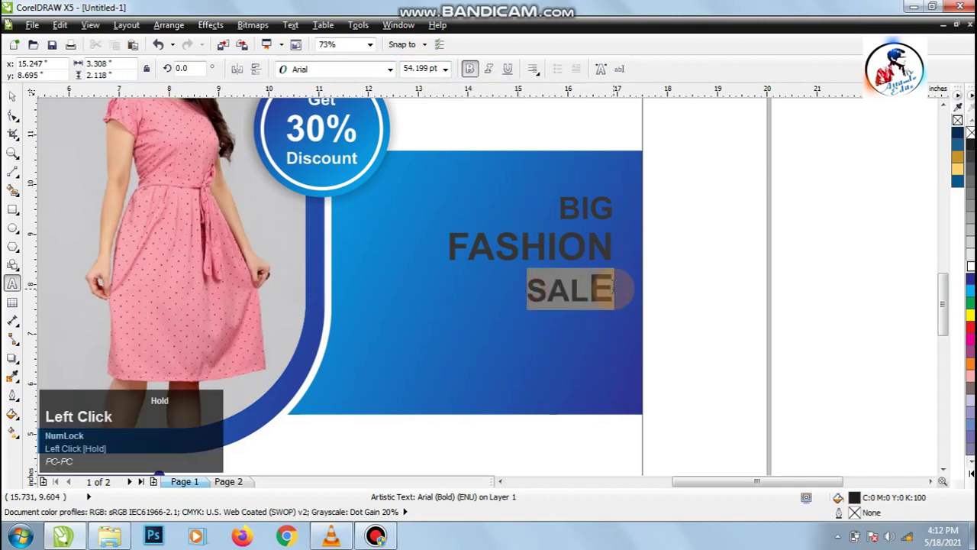
pyautogui.write('45')
pyautogui.press('Return')
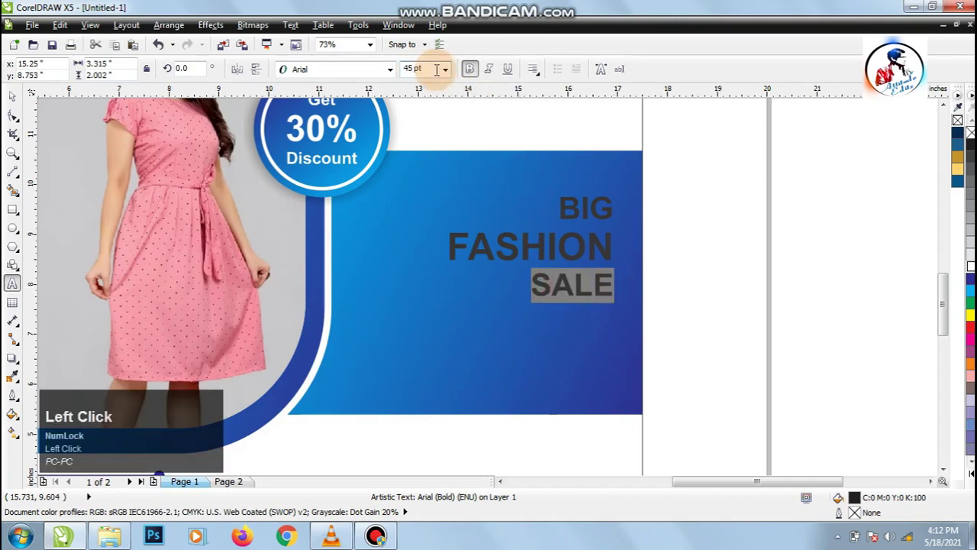
# Set the headline word "FASHION" to a font size of 60 pt.
pyautogui.moveTo(455, 243); pyautogui.dragTo(617, 242)
pyautogui.click(420, 69)
pyautogui.hotkey('ctrl', 'a')
pyautogui.write('60')
pyautogui.press('Return')
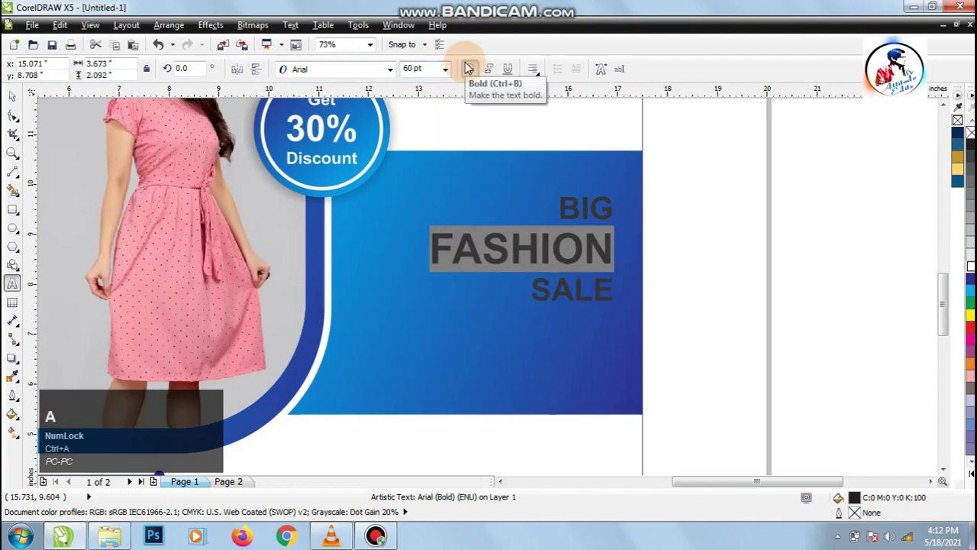
# Fill the "BIG FASHION SALE" headline with white.
pyautogui.click(12, 96)
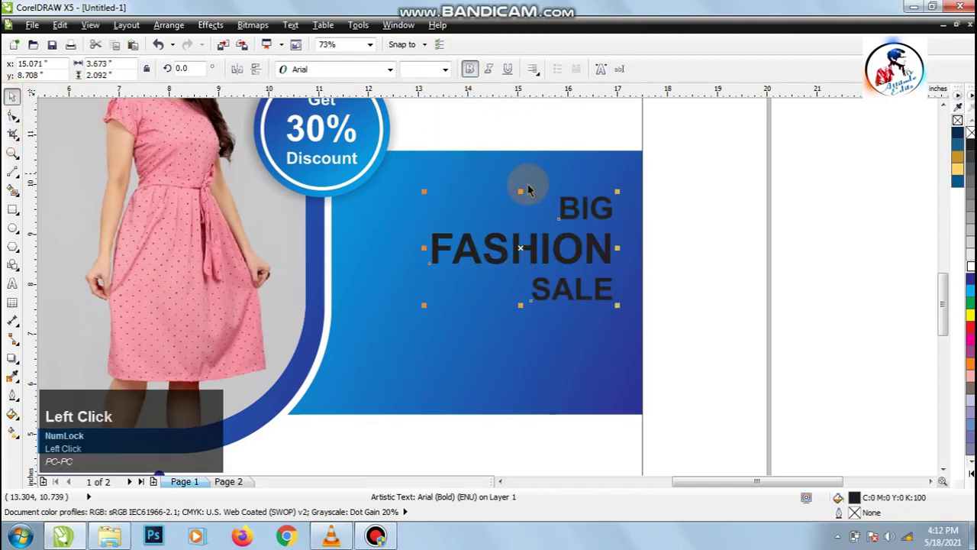
pyautogui.click(969, 271)
pyautogui.click(705, 303)
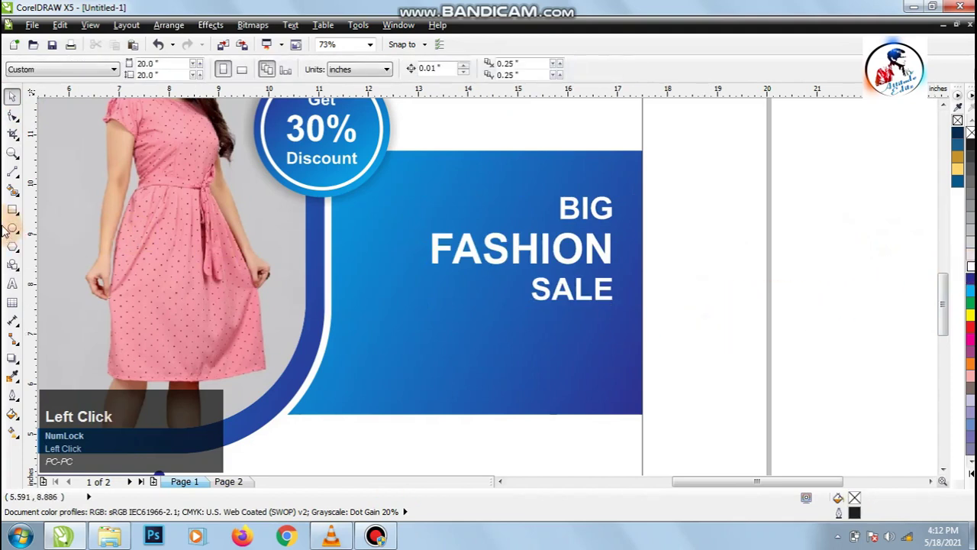
# Add a 20 pt paragraph text frame about 3.71 by 1.09 in below "SALE", reading "Lorem ipsum dolor sit lorem ipsum dolor sit lorem ipsum dolor".
pyautogui.click(13, 283)
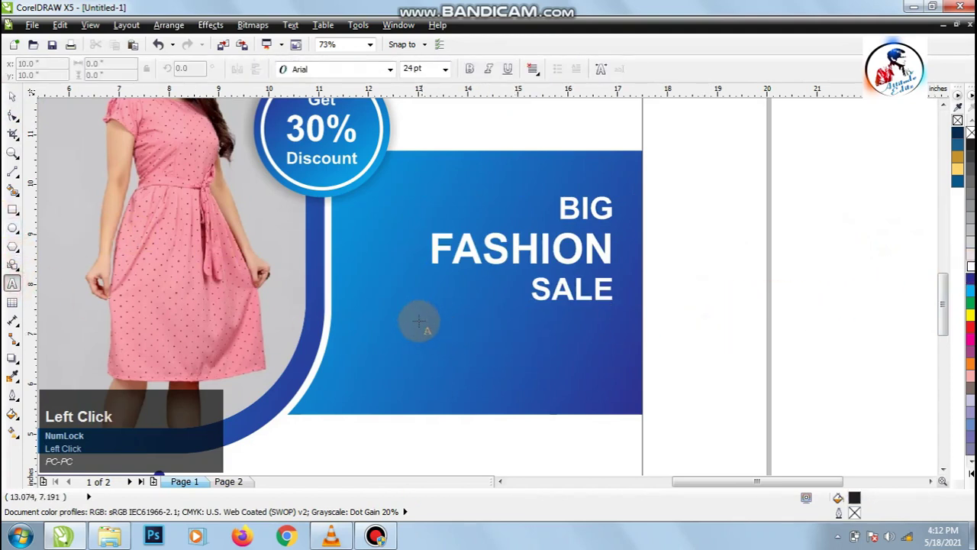
pyautogui.moveTo(425, 326); pyautogui.dragTo(611, 379)
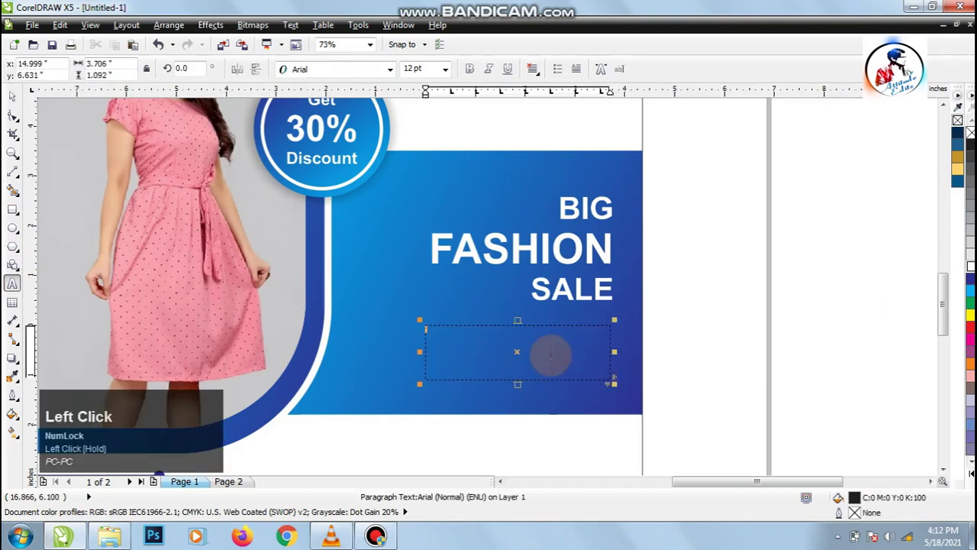
pyautogui.click(432, 69)
pyautogui.hotkey('ctrl', 'a')
pyautogui.write('20')
pyautogui.press('Return')
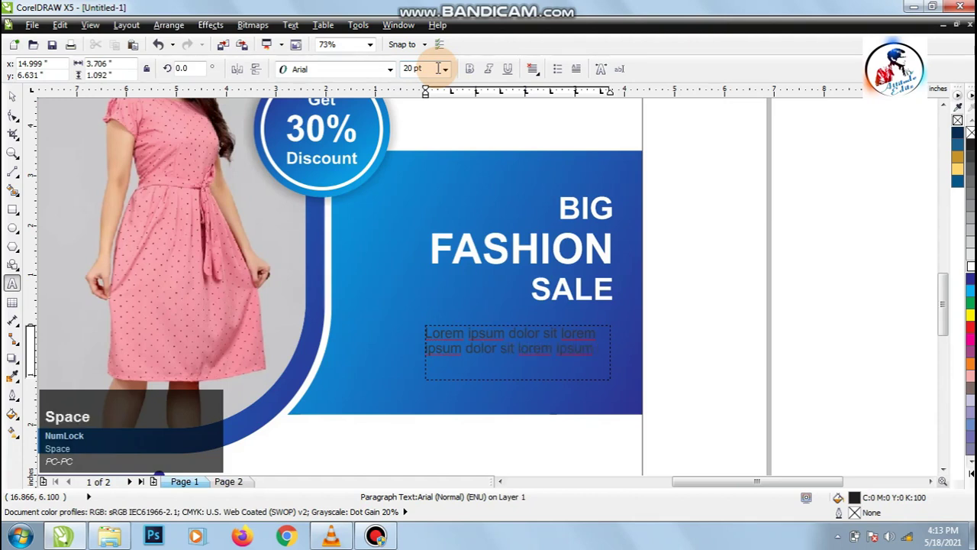
# Fill the whole Lorem ipsum paragraph with white and set its alignment to Full Justify.
pyautogui.hotkey('ctrl', 'a')
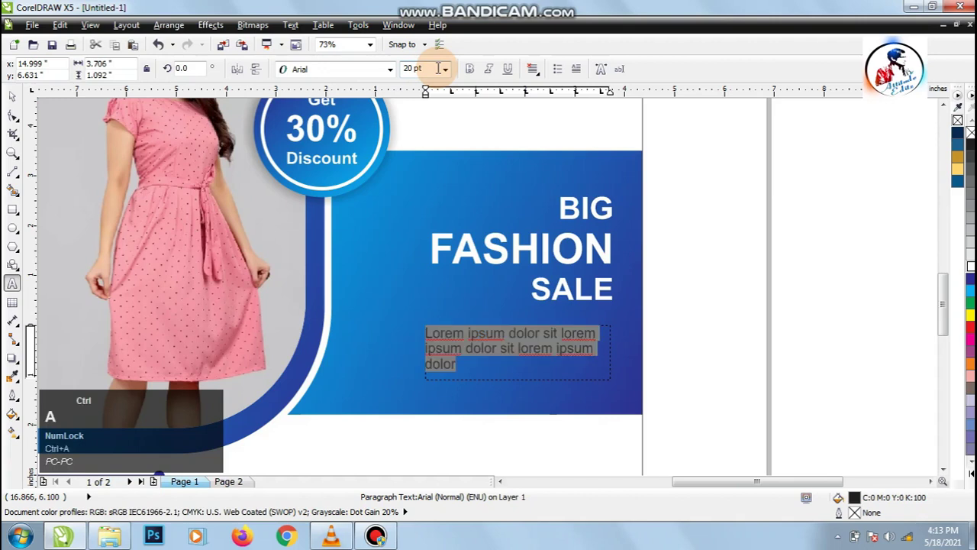
pyautogui.click(965, 261)
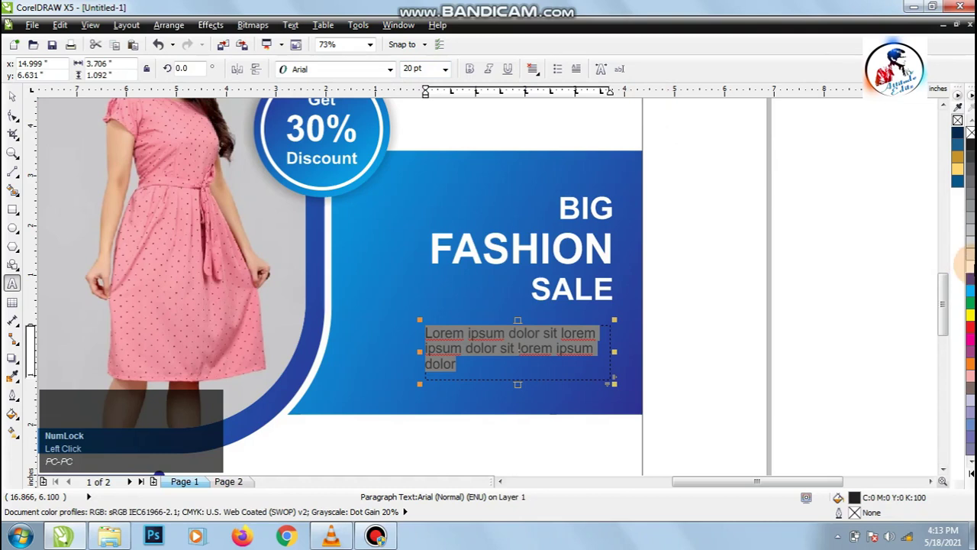
pyautogui.click(532, 68)
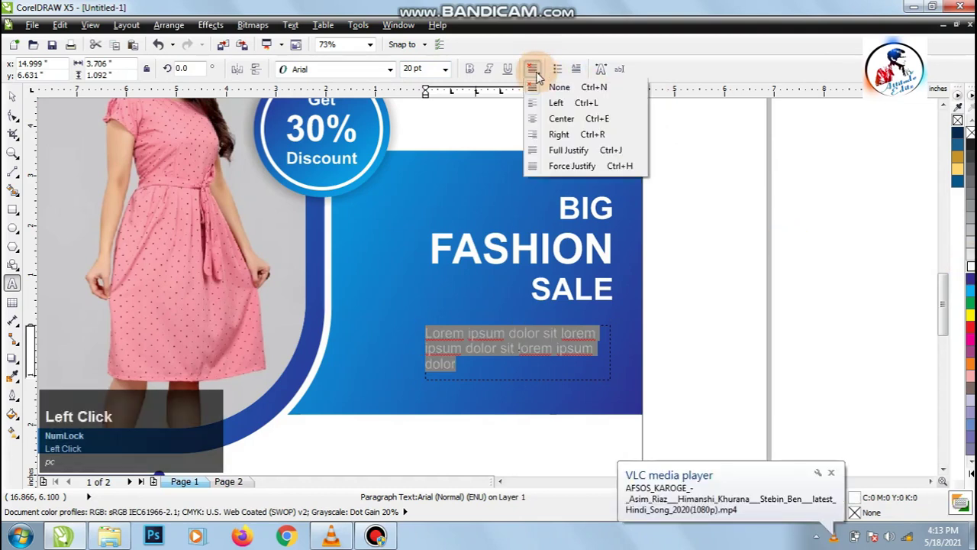
pyautogui.click(565, 165)
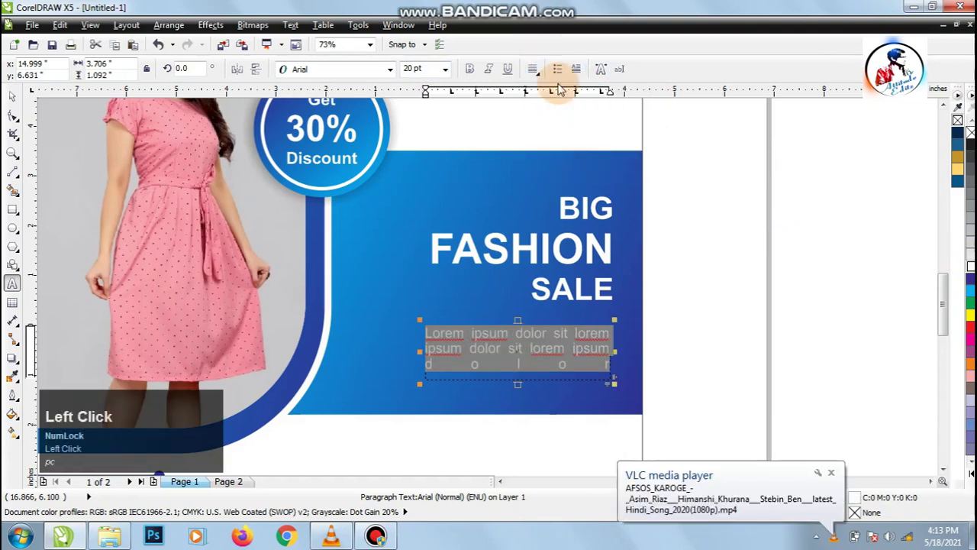
pyautogui.click(533, 69)
pyautogui.click(556, 102)
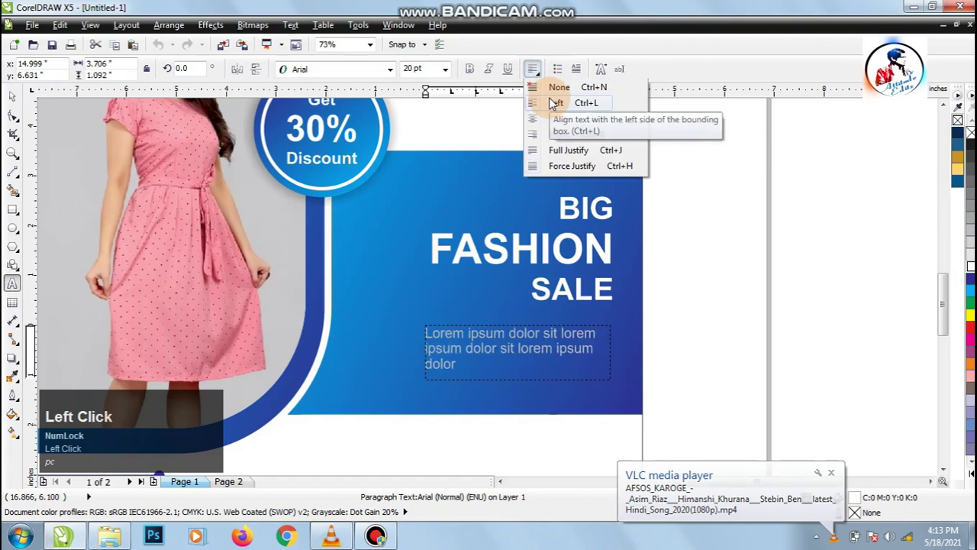
pyautogui.click(561, 150)
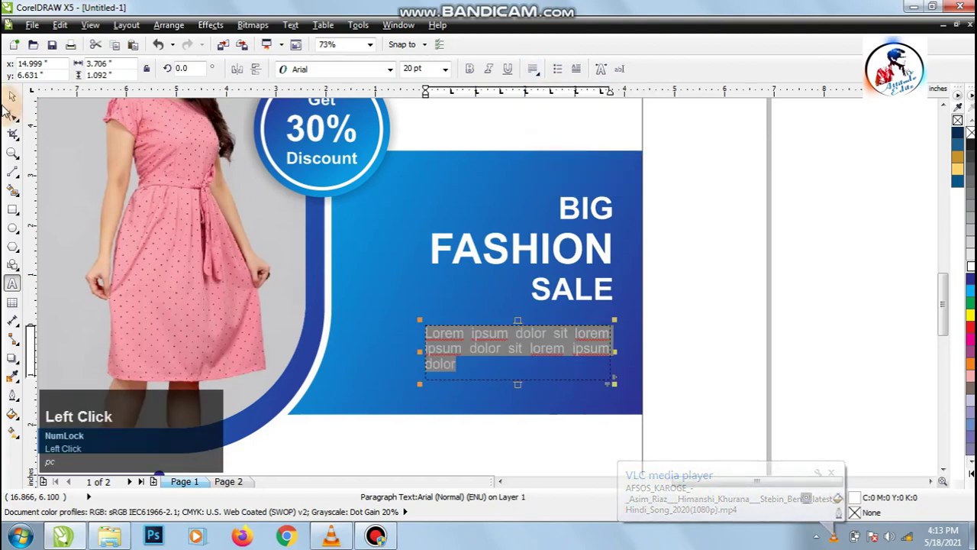
# Set the font size of the whole Lorem ipsum paragraph to 18 pt.
pyautogui.write('15')
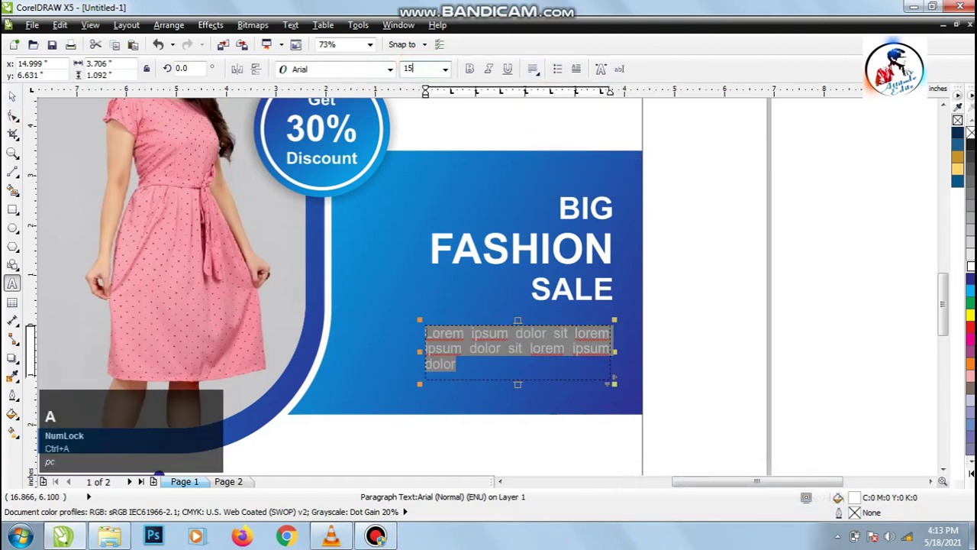
pyautogui.press('Return')
pyautogui.click(440, 69)
pyautogui.hotkey('ctrl', 'a')
pyautogui.write('18')
pyautogui.press('Return')
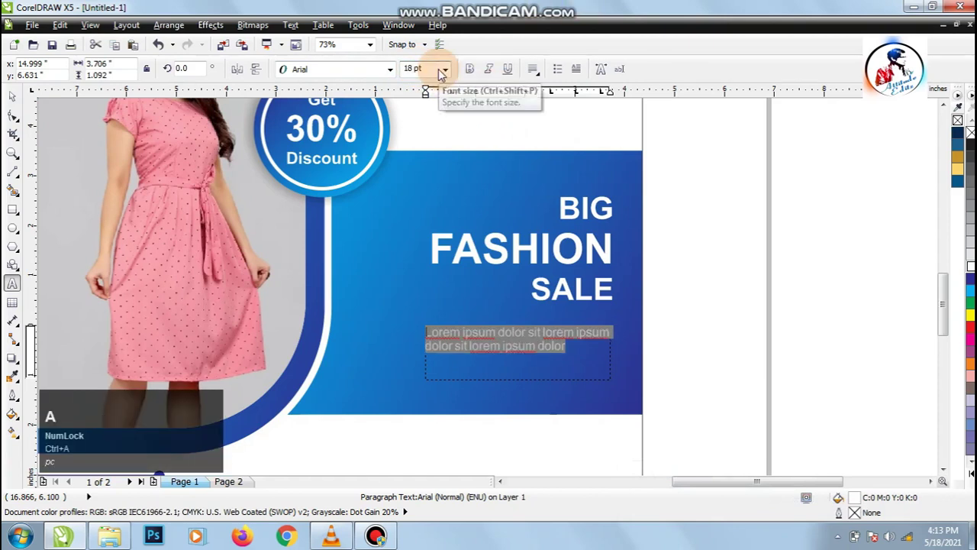
pyautogui.click(12, 97)
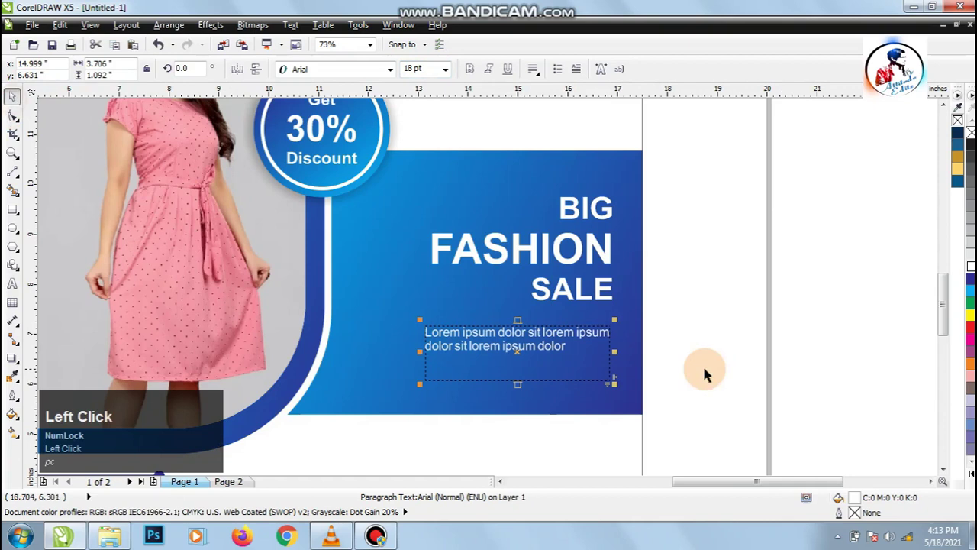
pyautogui.click(714, 371)
# Fill the 15 by 15 in background square with light gray, C:0 M:0 Y:0 K:10.
pyautogui.press('z')
pyautogui.rightClick(425, 305)
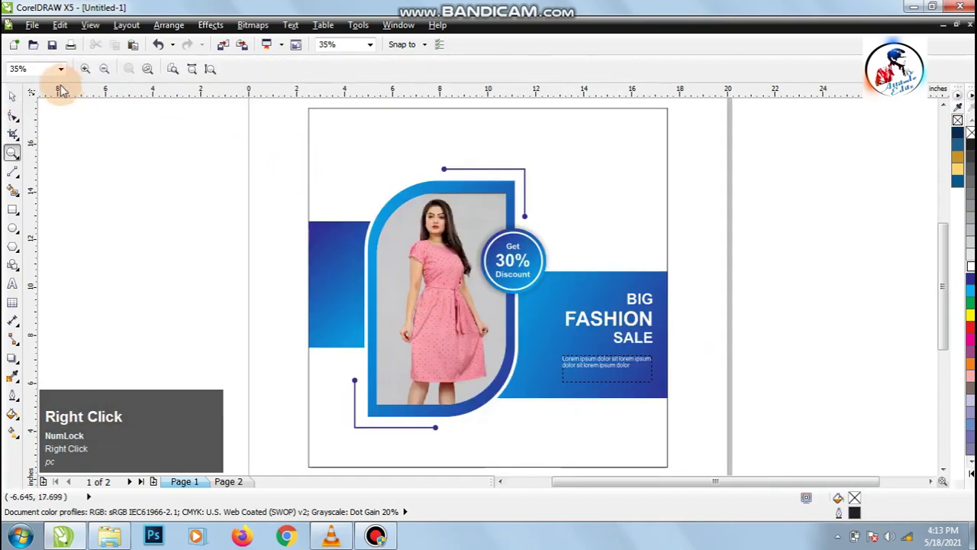
pyautogui.click(12, 97)
pyautogui.click(84, 199)
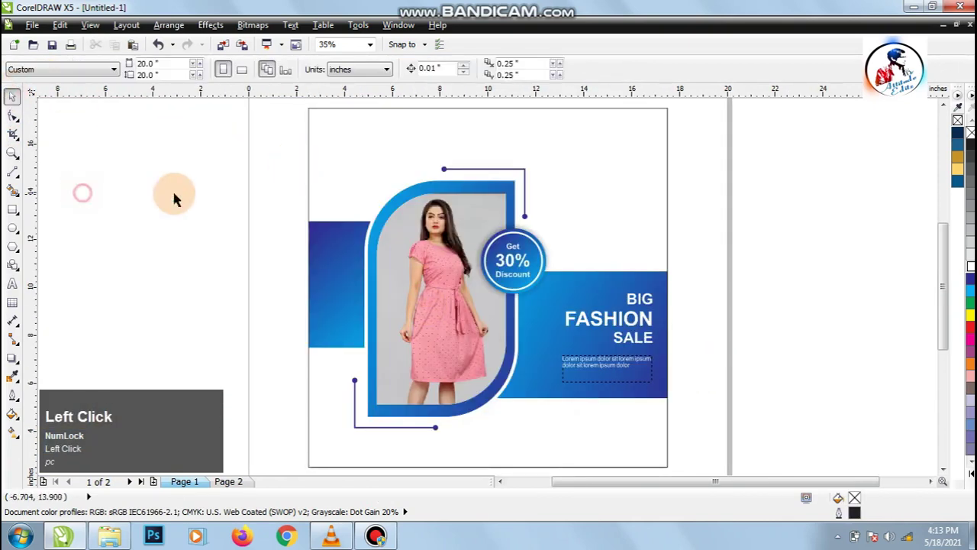
pyautogui.click(605, 191)
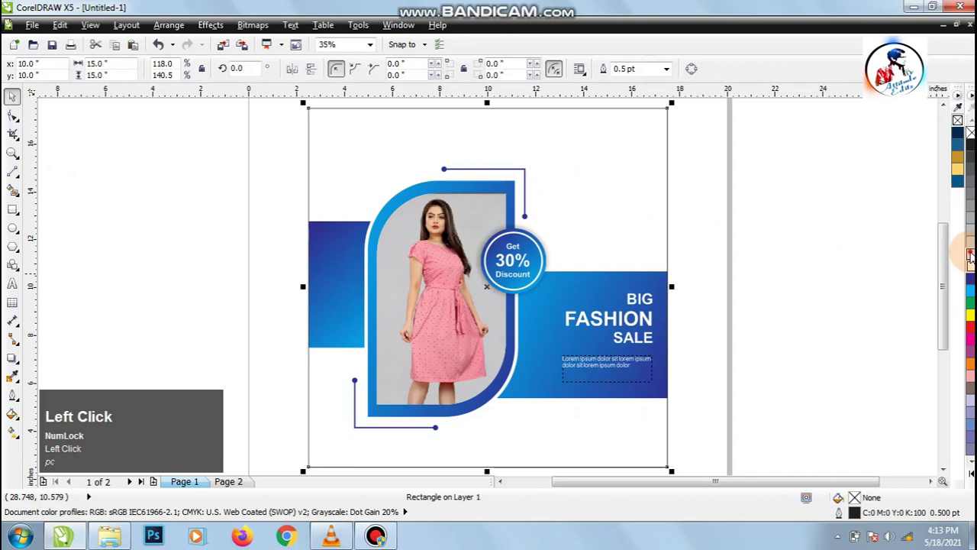
pyautogui.click(970, 257)
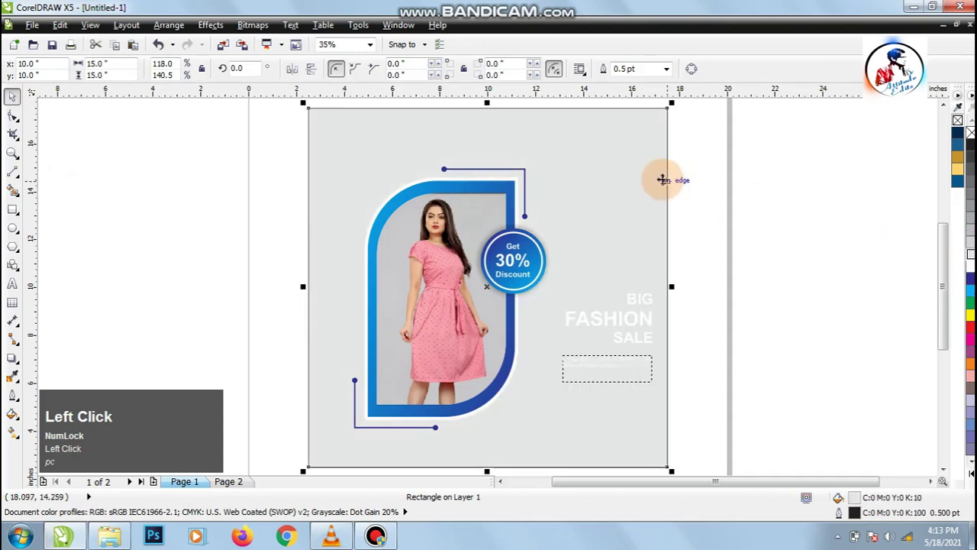
# Send the light gray background square to the back of the page.
pyautogui.rightClick(628, 166)
pyautogui.moveTo(689, 341)
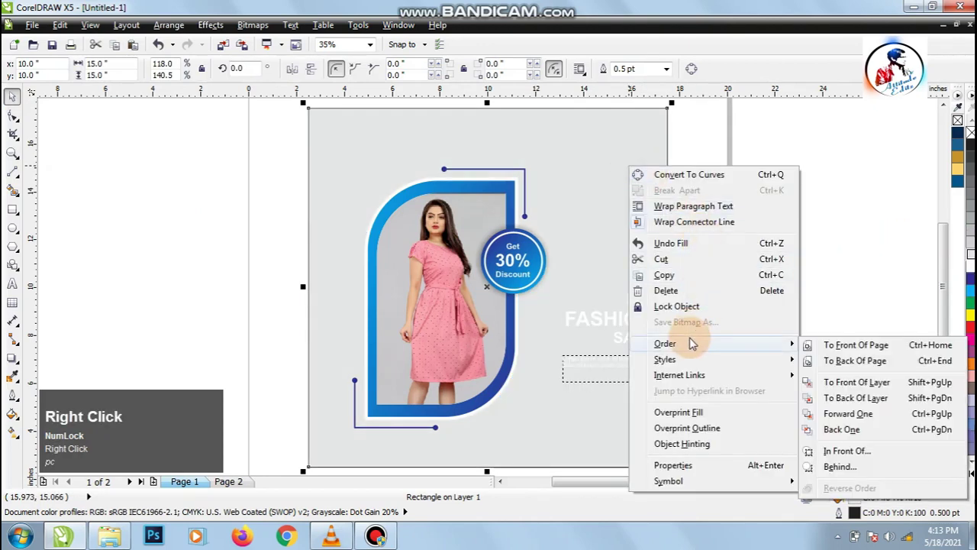
pyautogui.click(842, 362)
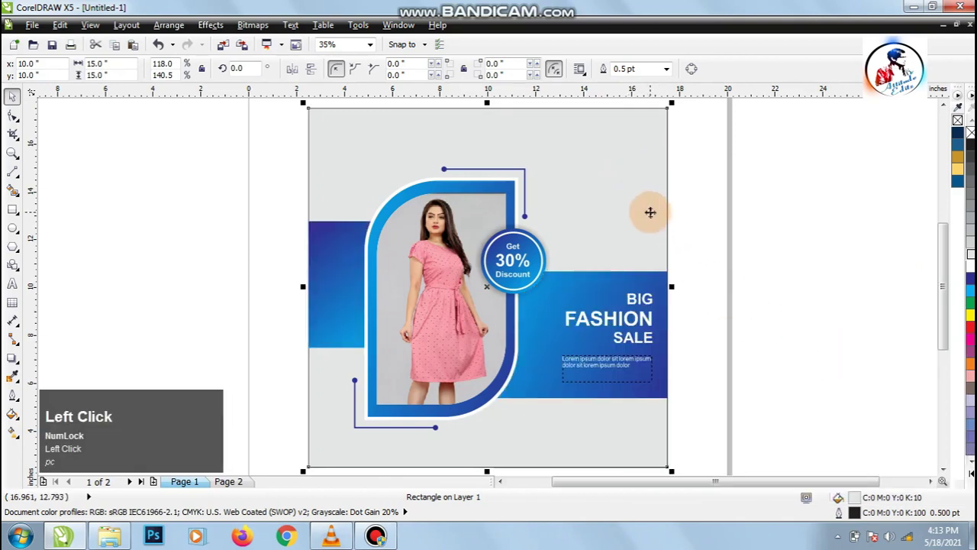
pyautogui.click(765, 218)
# Apply a two-color radial fountain fill from light gray to white to the background square.
pyautogui.click(630, 216)
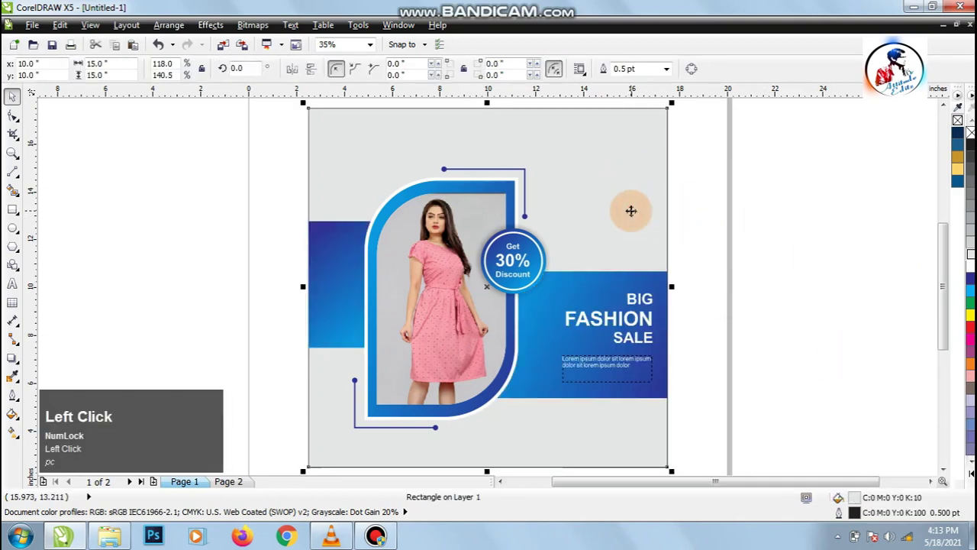
pyautogui.click(12, 413)
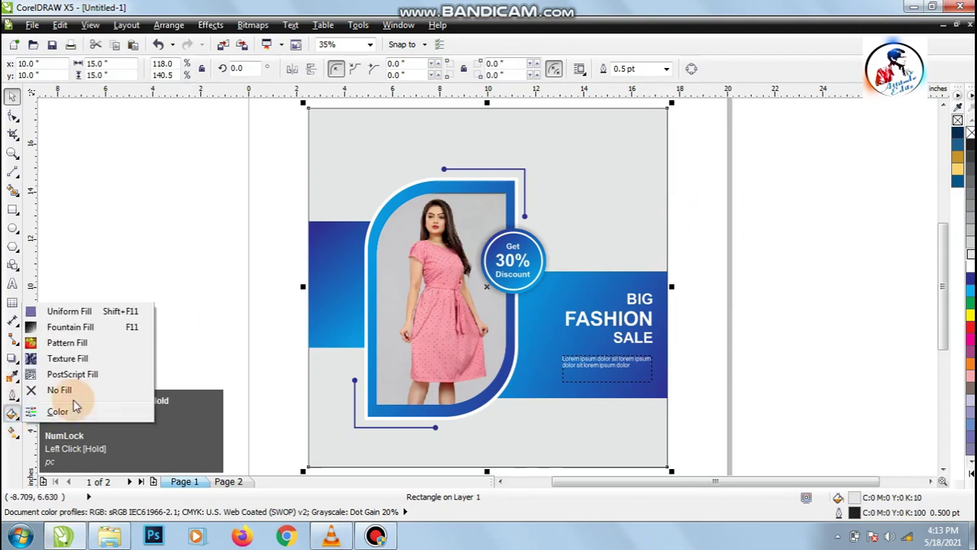
pyautogui.click(68, 326)
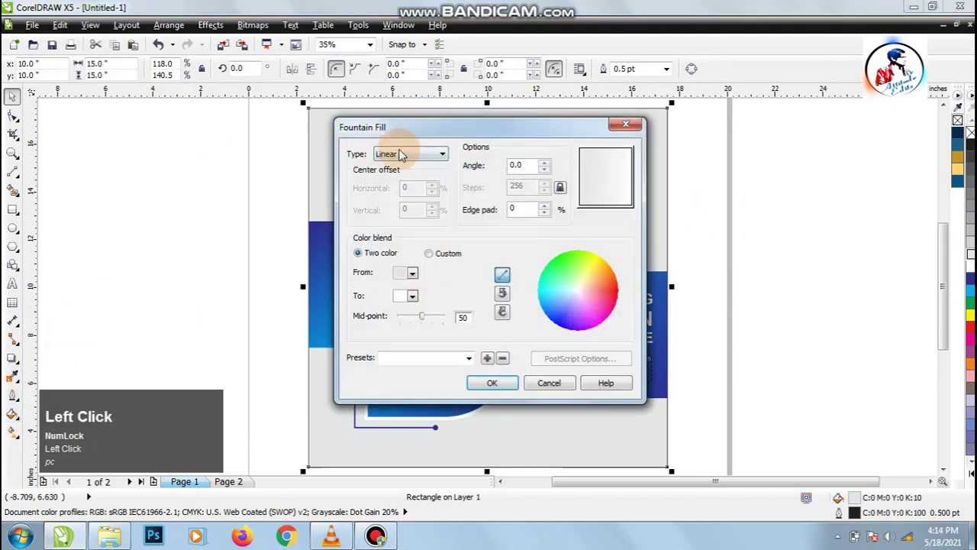
pyautogui.click(393, 154)
pyautogui.click(388, 176)
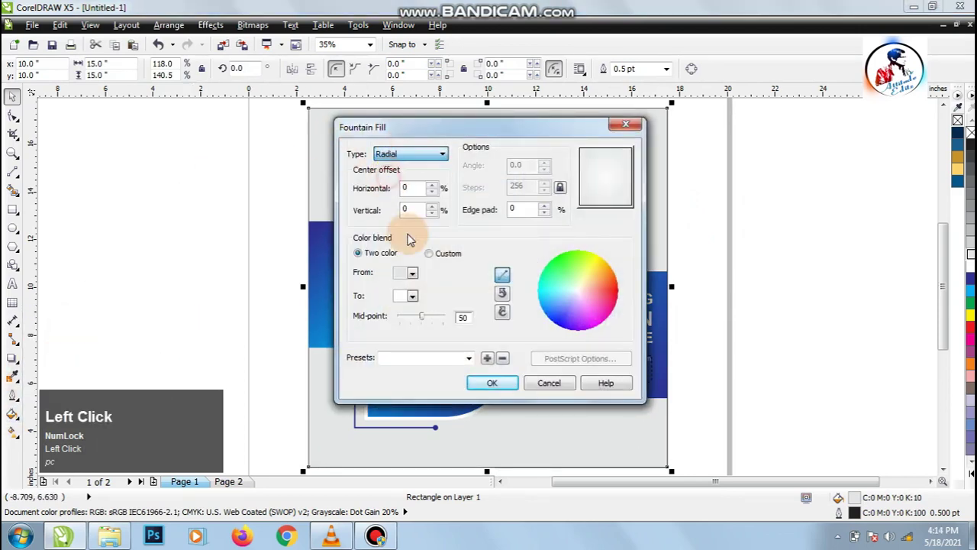
pyautogui.click(491, 382)
pyautogui.click(811, 278)
# Remove the outline from the background square.
pyautogui.click(656, 150)
pyautogui.rightClick(969, 134)
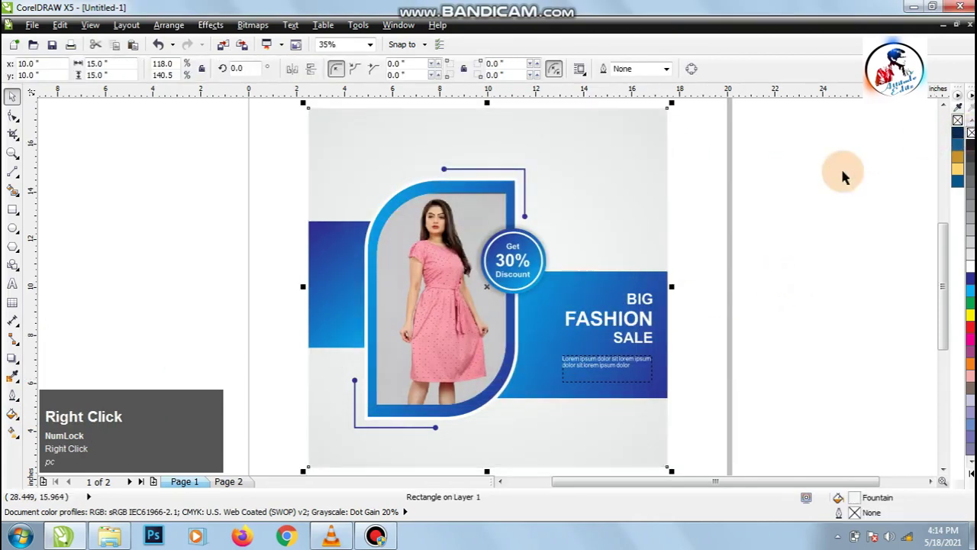
pyautogui.click(747, 223)
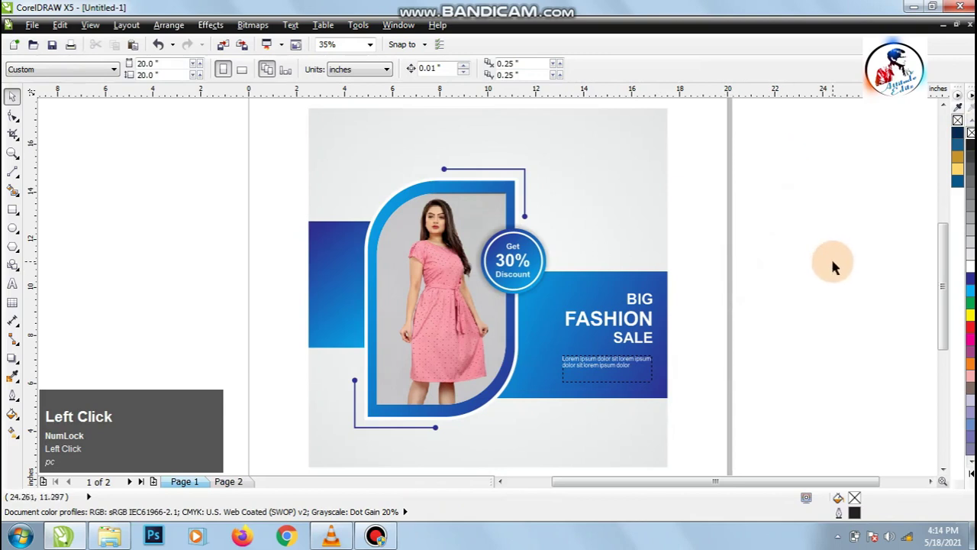
# Draw a rectangle about 2.72 by 0.75 in on the gray background below the blue headline panel.
pyautogui.press('z')
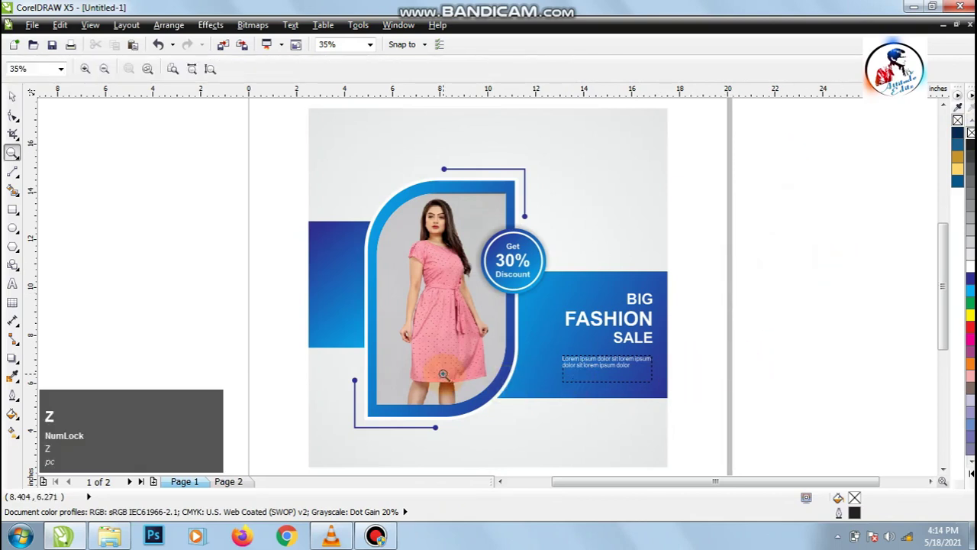
pyautogui.moveTo(674, 473); pyautogui.dragTo(693, 453)
pyautogui.click(12, 96)
pyautogui.click(12, 209)
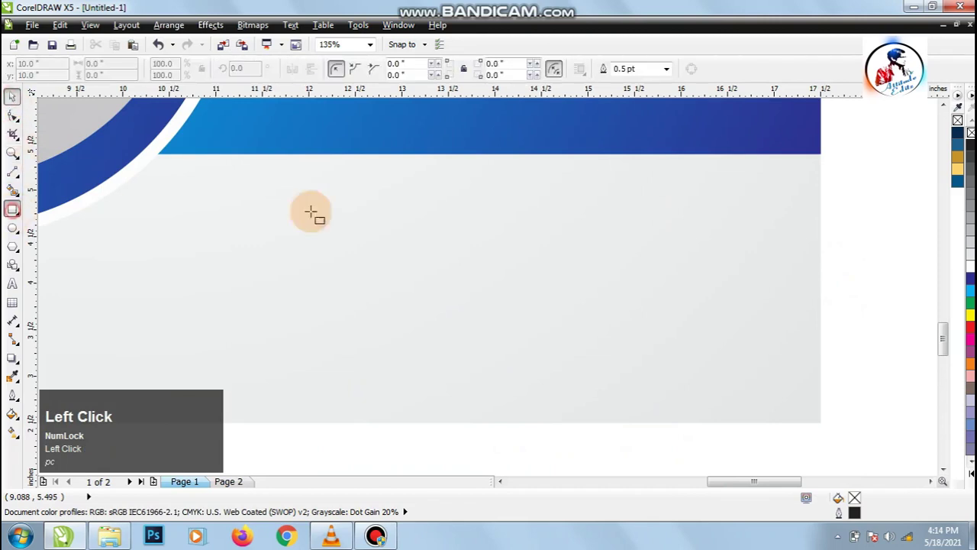
pyautogui.moveTo(521, 196)
pyautogui.mouseDown()
pyautogui.moveTo(653, 248)
pyautogui.moveTo(766, 250)
pyautogui.moveTo(769, 261)
pyautogui.mouseUp()
# Round all corners of the small rectangle with the Shape tool to a radius of about 0.138 in.
pyautogui.click(13, 114)
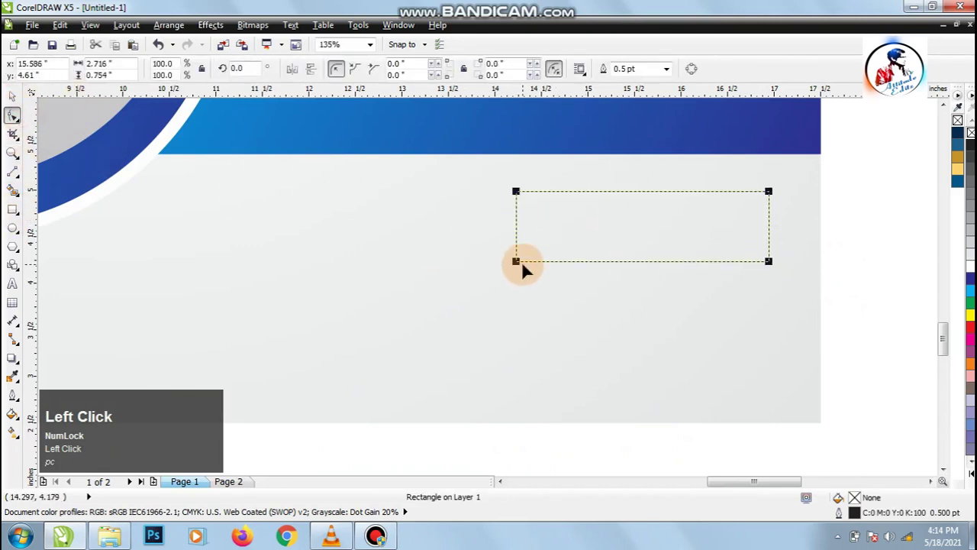
pyautogui.moveTo(527, 264); pyautogui.dragTo(526, 262)
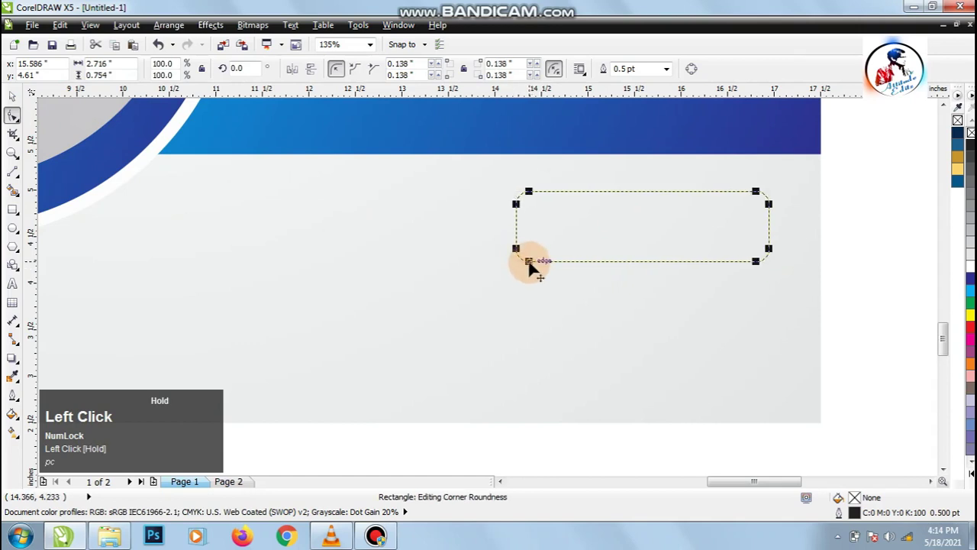
pyautogui.click(13, 91)
# Align the right edge of the rounded rectangle with the right edge of the "BIG FASHION SALE" headline.
pyautogui.rightClick(400, 298)
pyautogui.rightClick(216, 136)
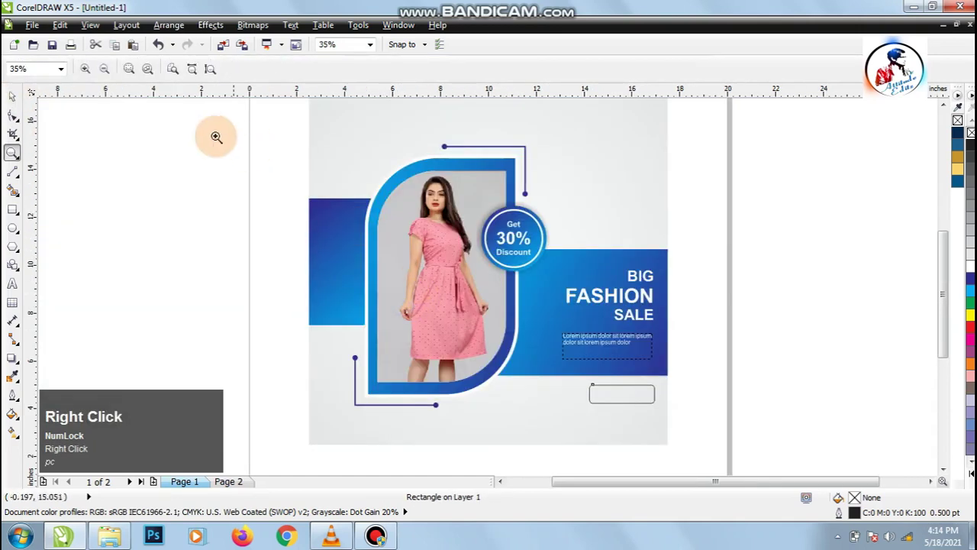
pyautogui.click(14, 91)
pyautogui.keyDown('shift'); pyautogui.click(648, 310); pyautogui.keyUp('shift')
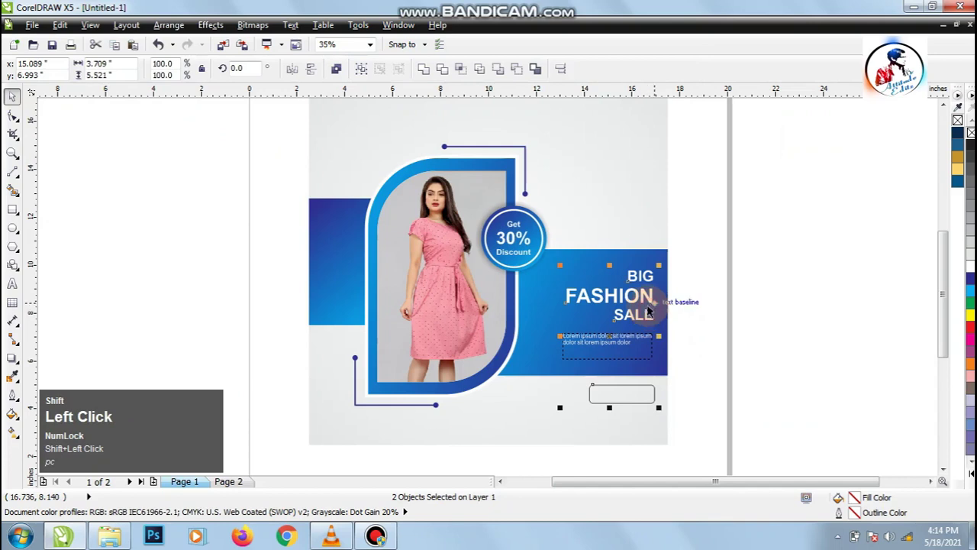
pyautogui.click(741, 403)
# Reuse the photo frame's blue fountain fill on the small rounded rectangle and remove that rectangle's outline.
pyautogui.press('z')
pyautogui.moveTo(529, 305); pyautogui.dragTo(721, 431)
pyautogui.click(13, 98)
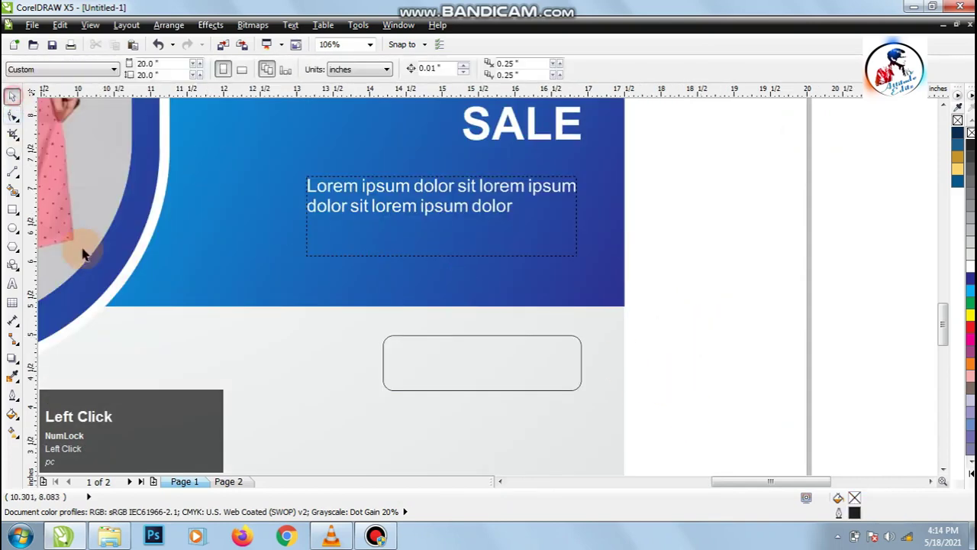
pyautogui.moveTo(95, 263); pyautogui.dragTo(154, 242)
pyautogui.hotkey('ctrl', 'z')
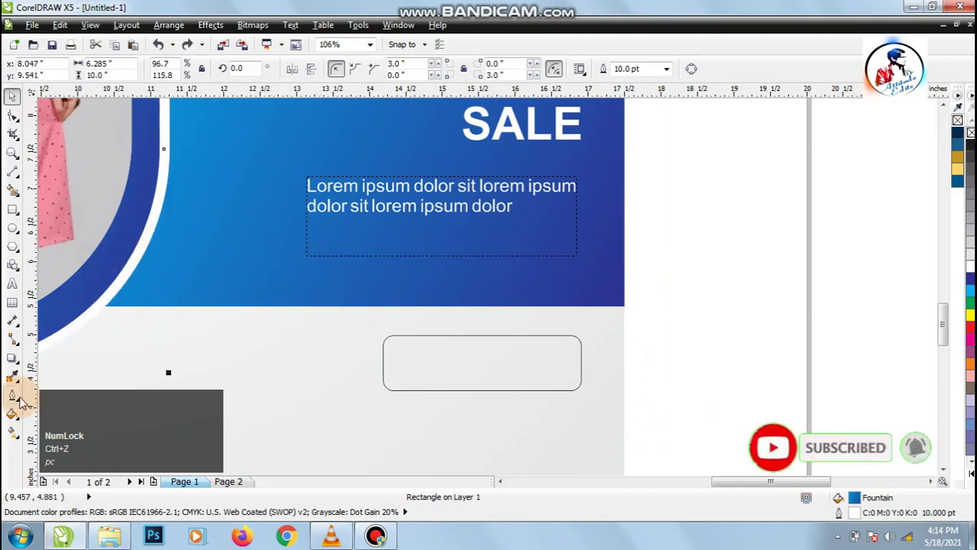
pyautogui.click(12, 413)
pyautogui.click(73, 326)
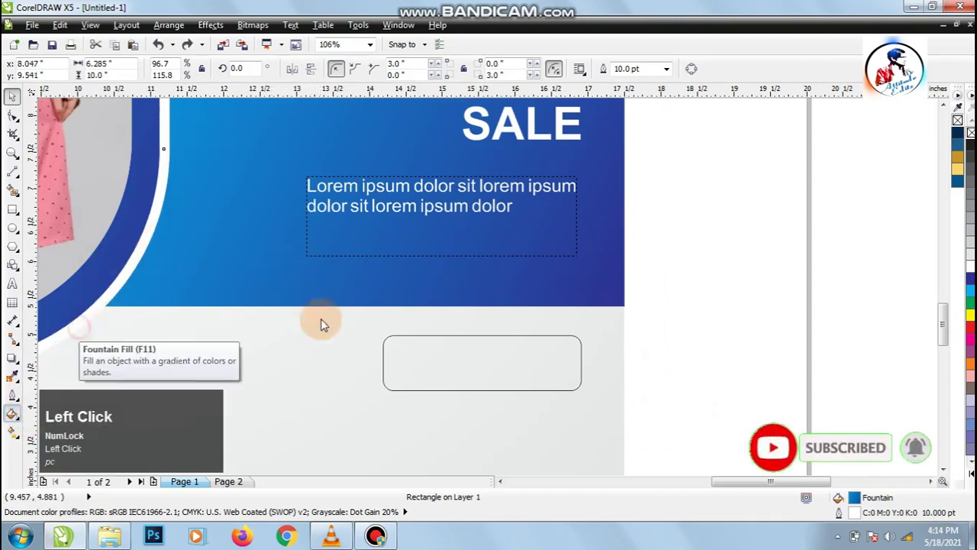
pyautogui.click(497, 382)
pyautogui.click(454, 376)
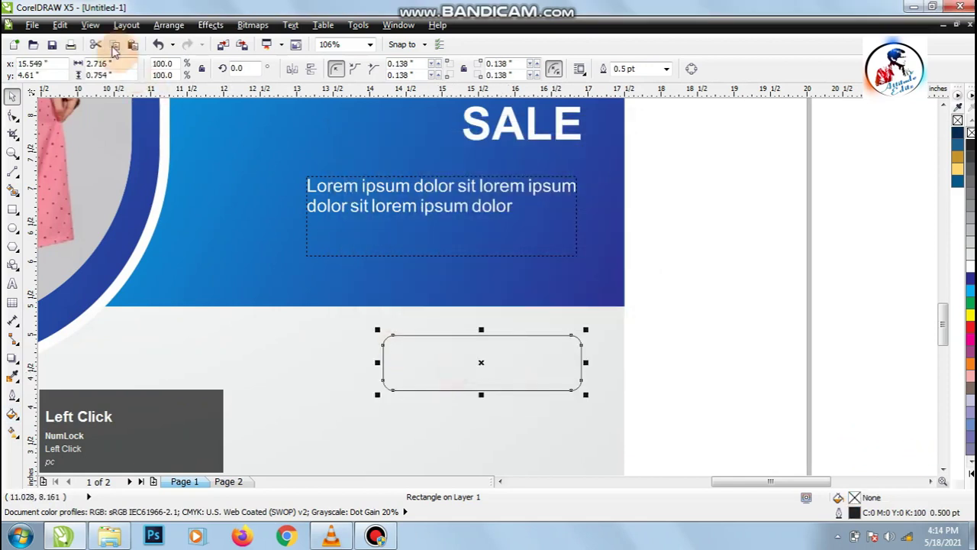
pyautogui.click(60, 25)
pyautogui.click(85, 73)
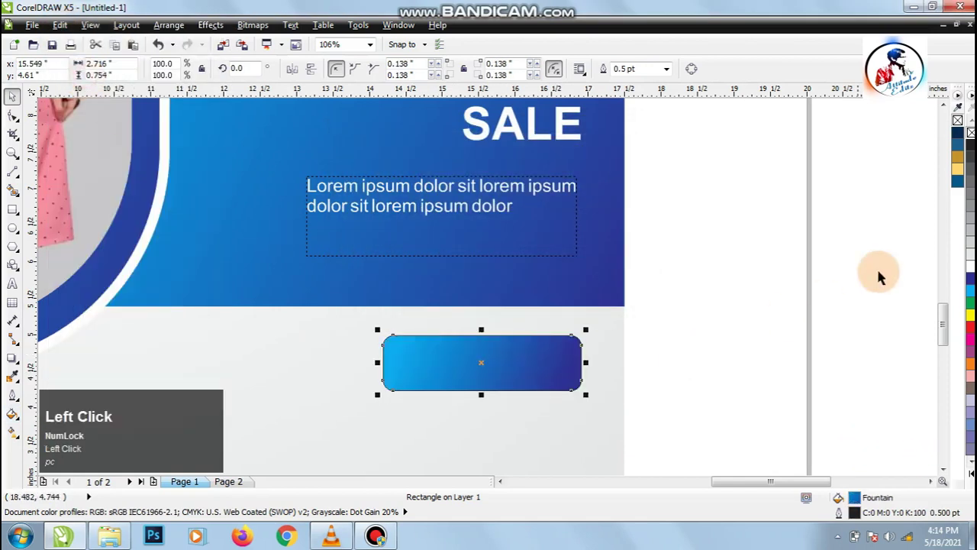
pyautogui.click(872, 228)
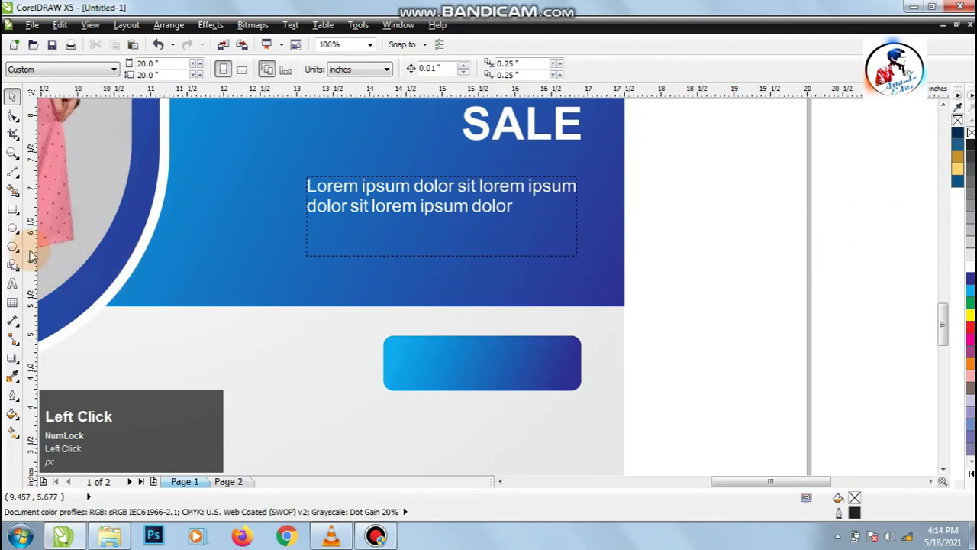
# Add the text "SHOP NOW" in bold 24 pt Arial beside the rounded blue rectangle.
pyautogui.click(222, 366)
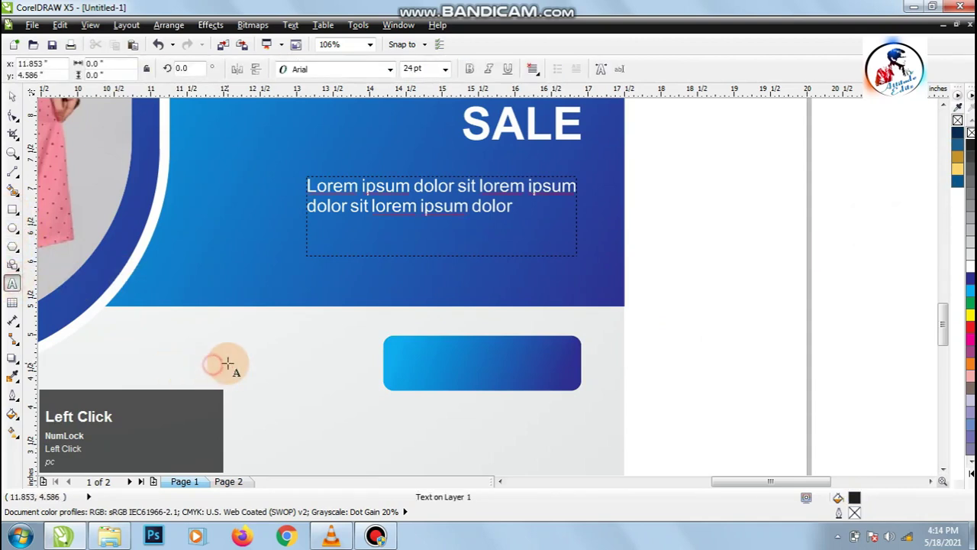
pyautogui.write('SHOP NOW')
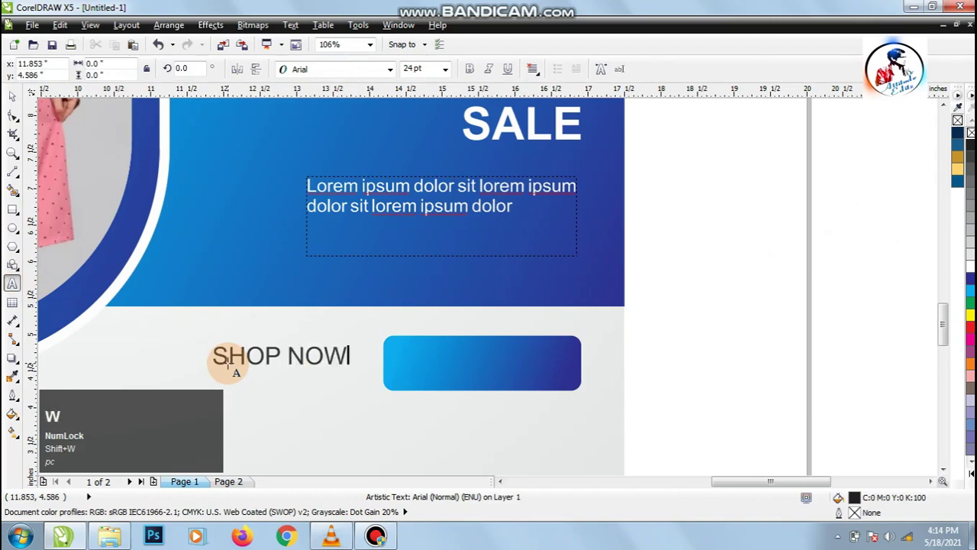
pyautogui.click(11, 99)
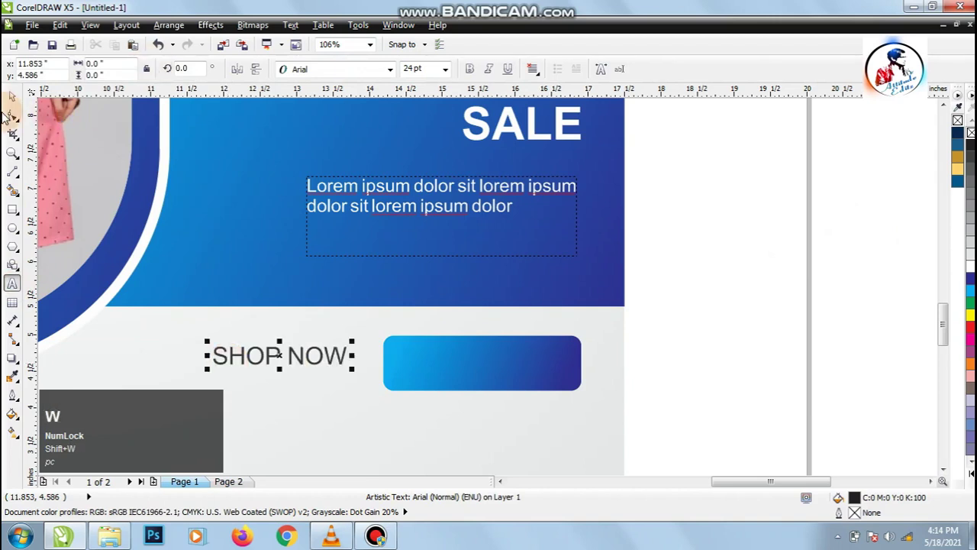
pyautogui.click(469, 68)
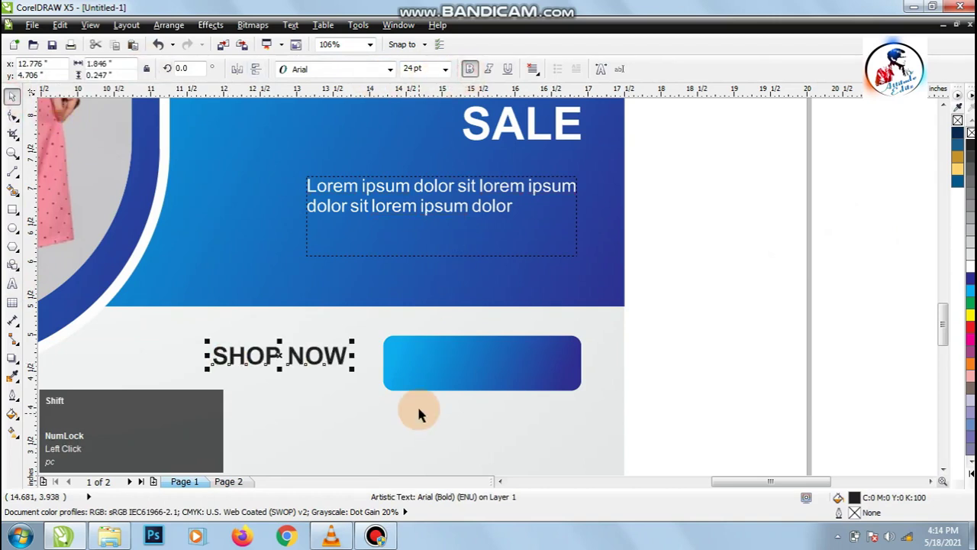
# Center the "SHOP NOW" text horizontally and vertically on the rounded blue rectangle.
pyautogui.keyDown('shift'); pyautogui.click(431, 368); pyautogui.keyUp('shift')
pyautogui.press('c')
pyautogui.press('e')
pyautogui.click(744, 359)
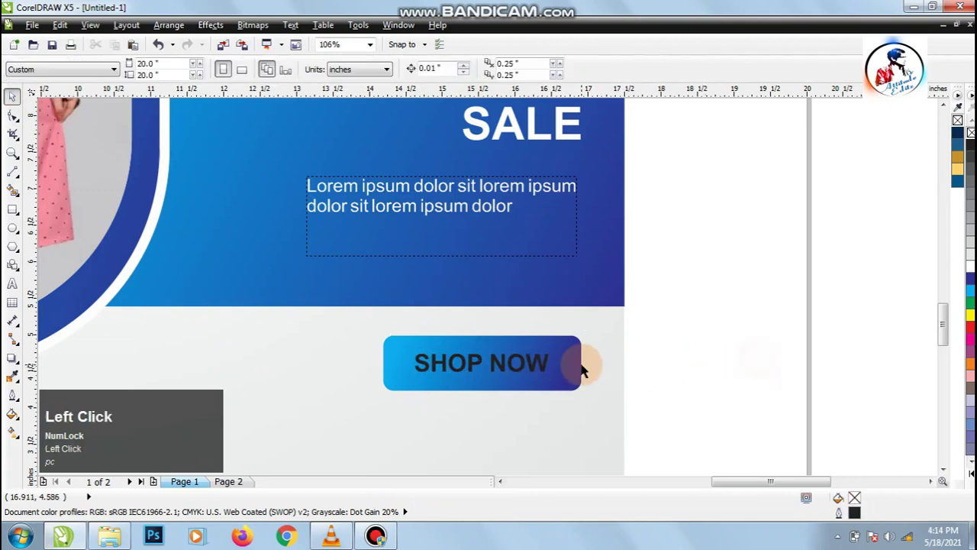
# Set the font size of the "SHOP NOW" text to 28 pt.
pyautogui.click(526, 368)
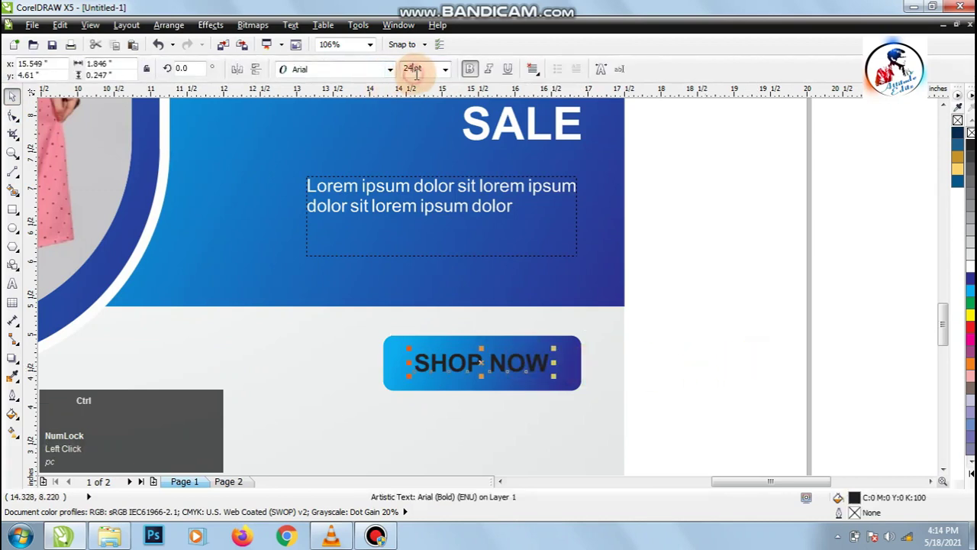
pyautogui.write('28')
pyautogui.press('Return')
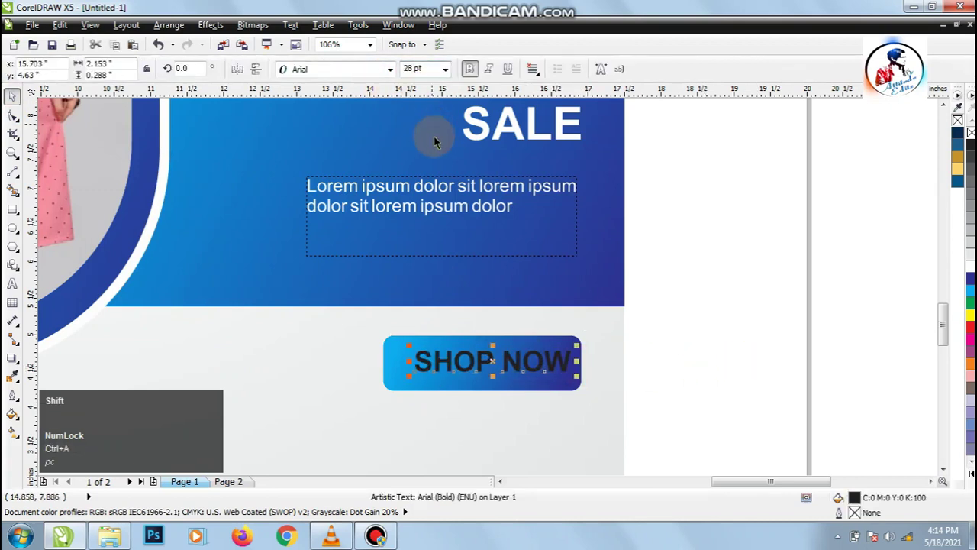
# Center the enlarged "SHOP NOW" text on its rounded button again, both horizontally and vertically.
pyautogui.keyDown('shift'); pyautogui.click(384, 355); pyautogui.keyUp('shift')
pyautogui.click(654, 327)
pyautogui.moveTo(661, 333); pyautogui.dragTo(427, 365)
pyautogui.keyDown('shift'); pyautogui.click(393, 340); pyautogui.keyUp('shift')
pyautogui.press('c')
pyautogui.press('e')
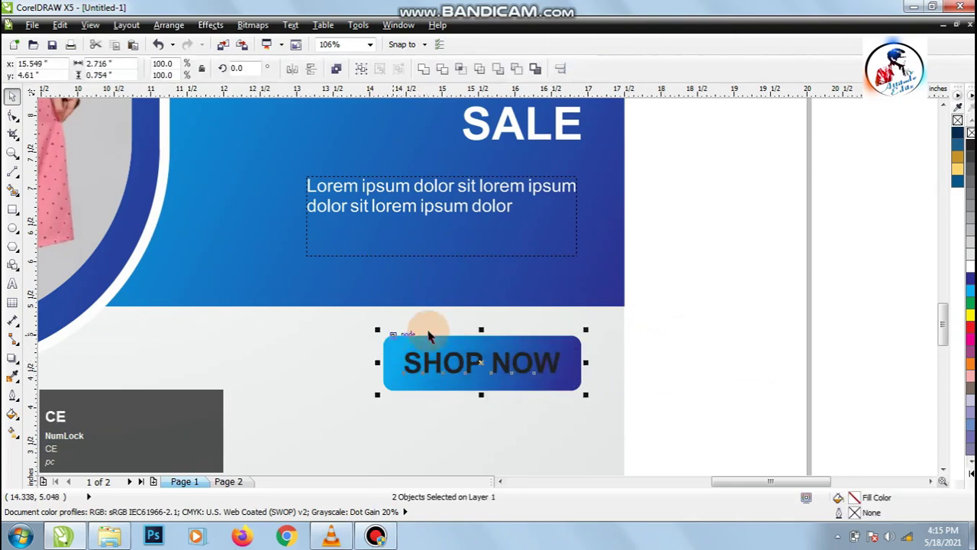
# Change the "SHOP NOW" text fill to white, leaving the rounded rectangle's gradient as it is.
pyautogui.click(798, 327)
pyautogui.moveTo(649, 305); pyautogui.dragTo(395, 408)
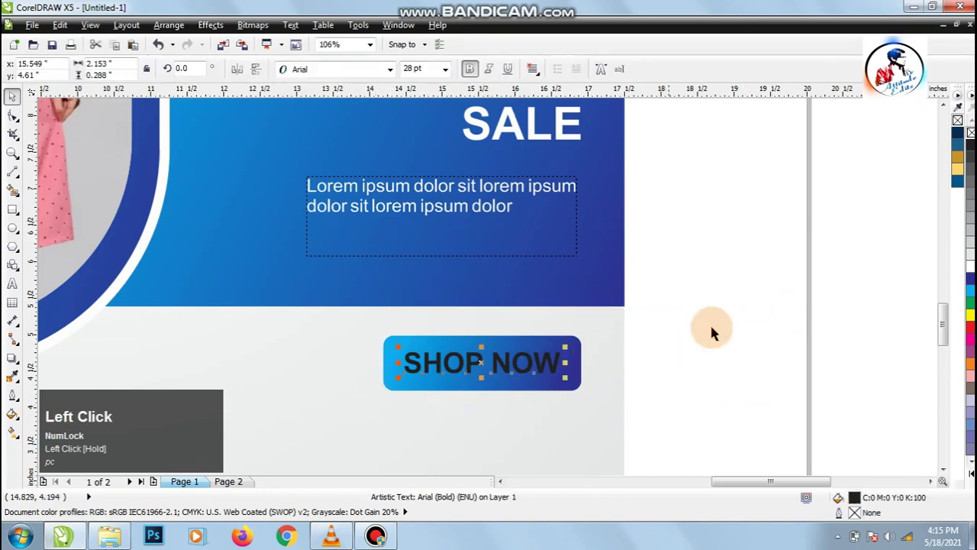
pyautogui.click(756, 338)
pyautogui.press('z')
pyautogui.rightClick(562, 338)
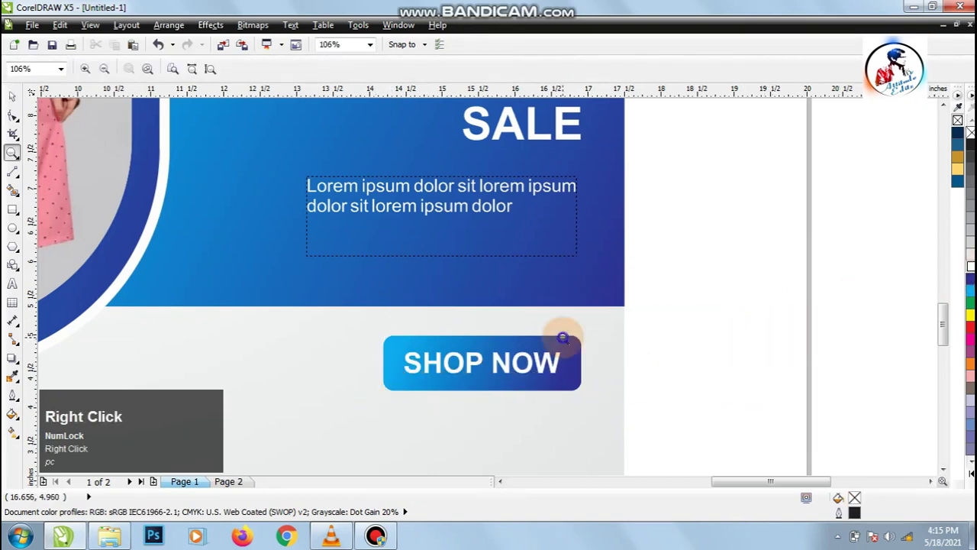
pyautogui.click(12, 96)
pyautogui.press('F4')
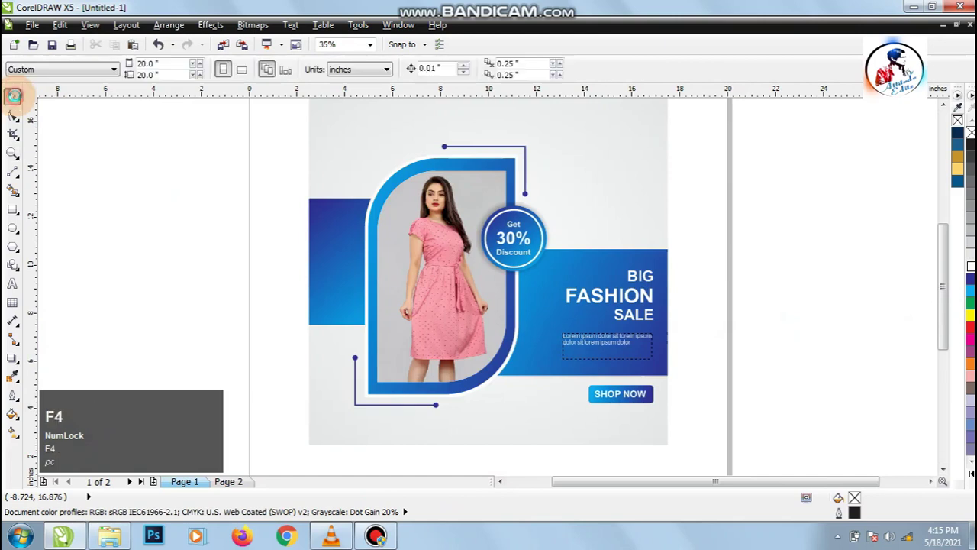
pyautogui.click(223, 219)
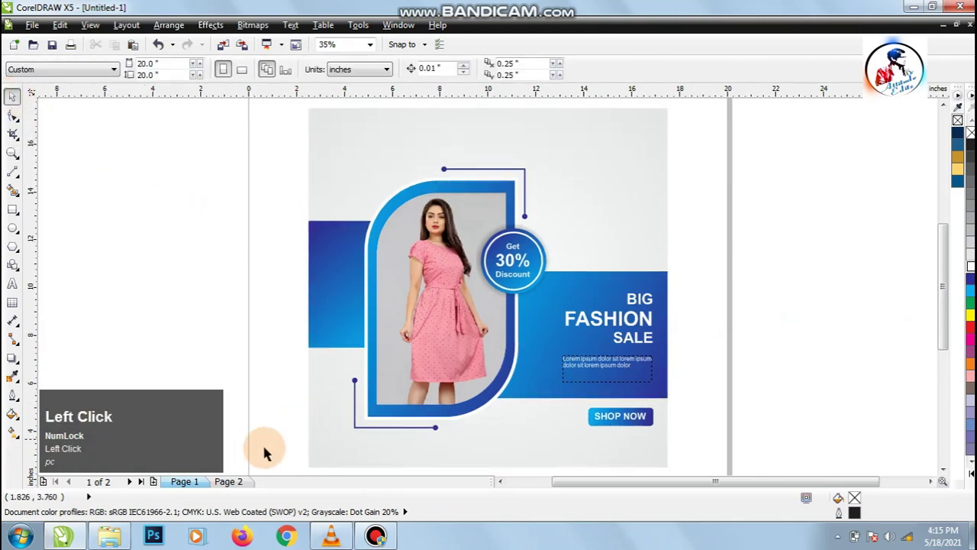
# Copy the four circular contact icons from Page 2 to Page 1 and move them below the framed photo.
pyautogui.click(235, 481)
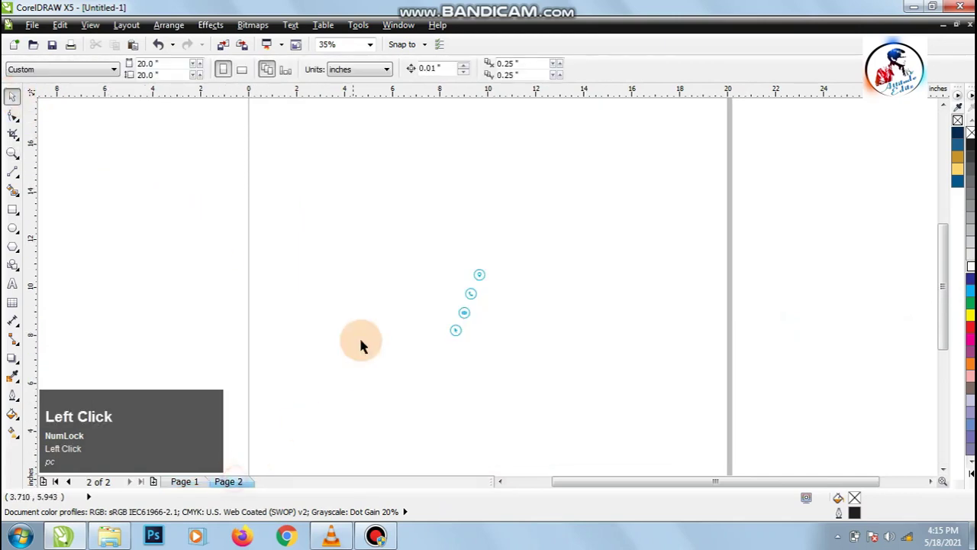
pyautogui.moveTo(517, 322); pyautogui.dragTo(534, 295)
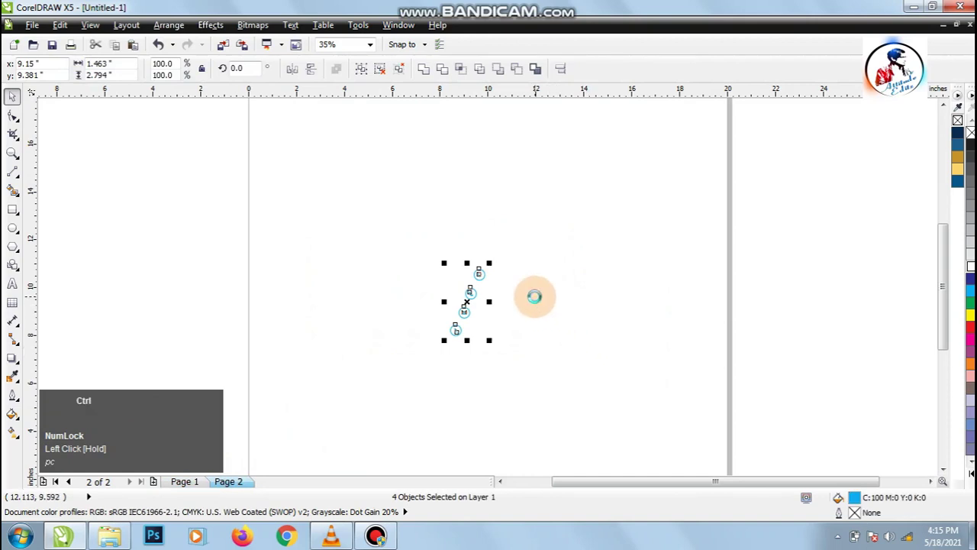
pyautogui.hotkey('ctrl', 'c')
pyautogui.click(184, 481)
pyautogui.hotkey('ctrl', 'v')
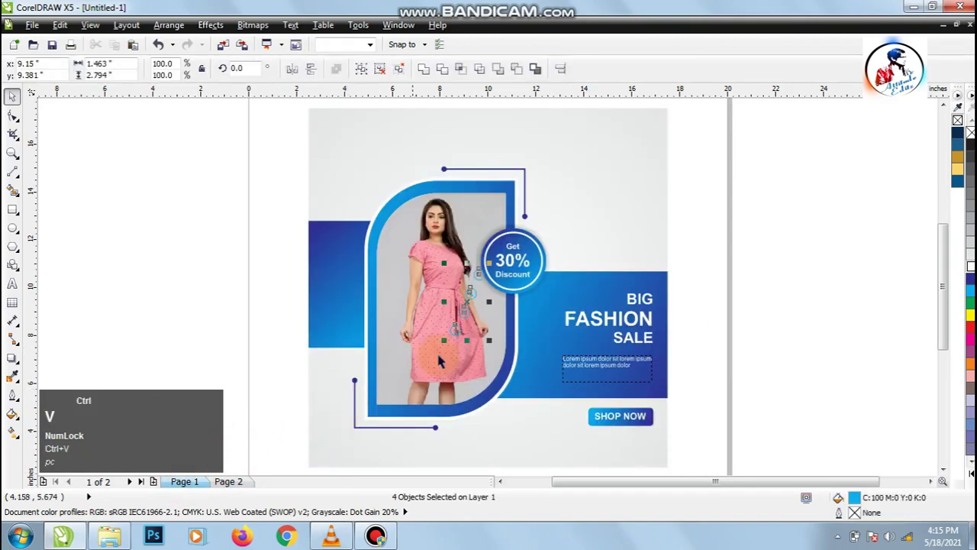
pyautogui.click(474, 299)
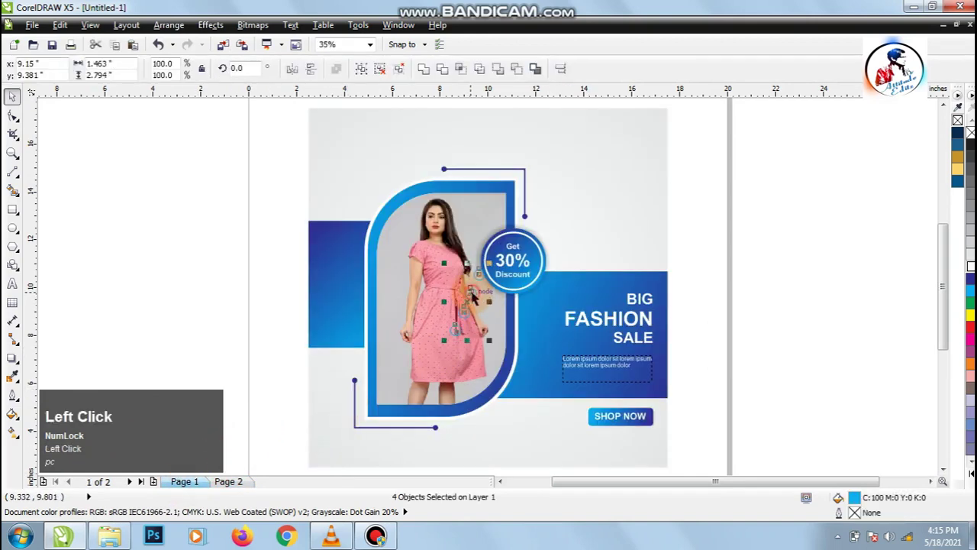
pyautogui.moveTo(474, 299); pyautogui.dragTo(507, 438)
pyautogui.press('x')
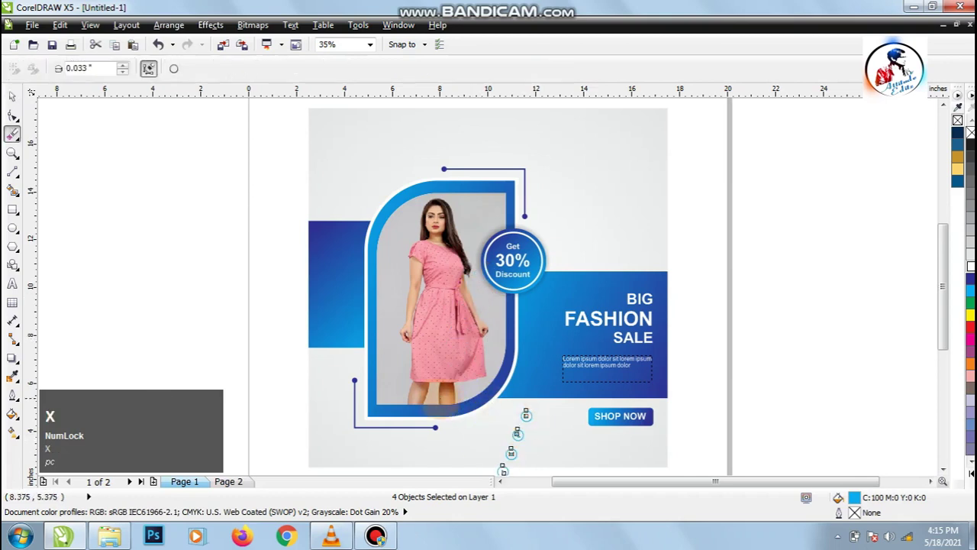
# Place the cursor, envelope, phone and location icons one by one in a row along the flyer's lower-left edge.
pyautogui.press('z')
pyautogui.moveTo(305, 393); pyautogui.dragTo(608, 461)
pyautogui.click(13, 95)
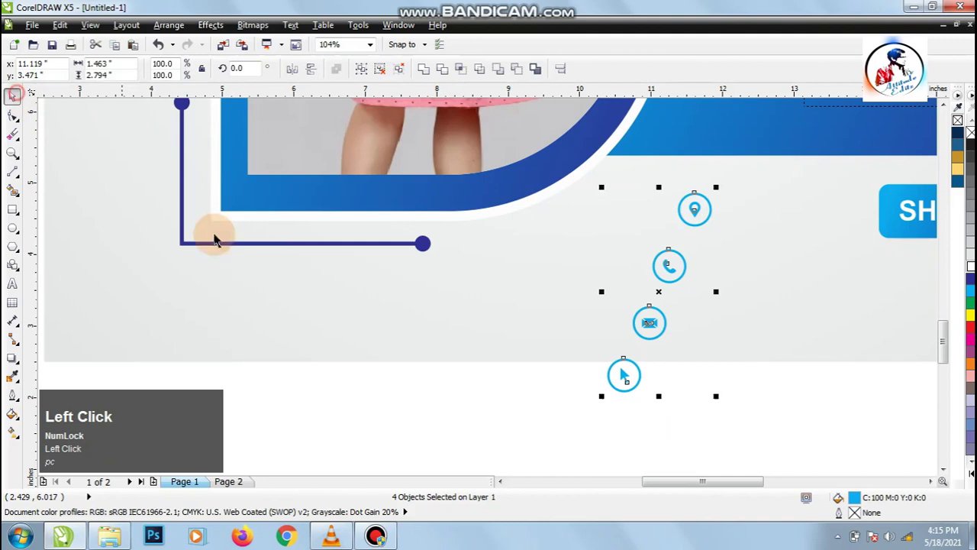
pyautogui.click(622, 389)
pyautogui.click(621, 374)
pyautogui.moveTo(621, 375); pyautogui.dragTo(94, 314)
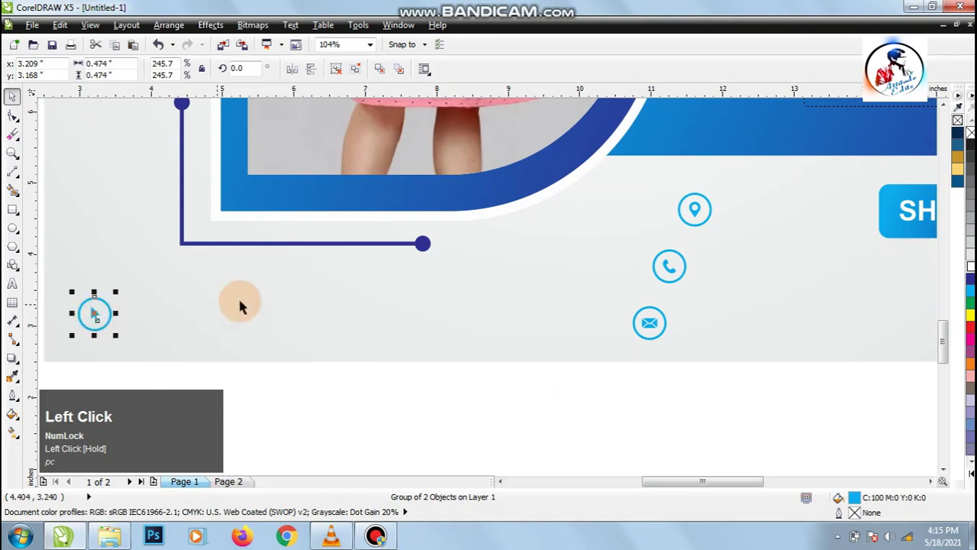
pyautogui.moveTo(648, 322); pyautogui.dragTo(158, 311)
pyautogui.keyDown('shift'); pyautogui.click(95, 314); pyautogui.keyUp('shift')
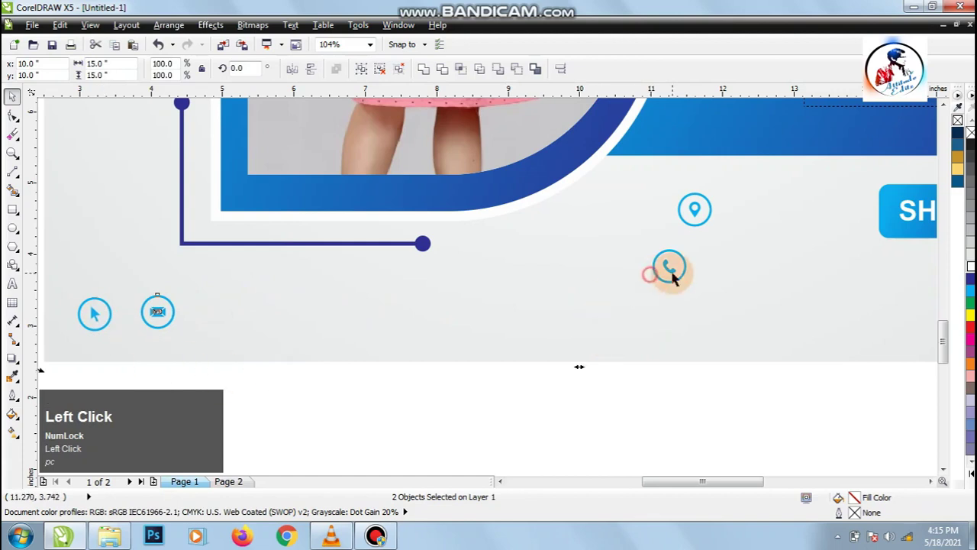
pyautogui.moveTo(669, 266); pyautogui.dragTo(224, 312)
pyautogui.click(693, 209)
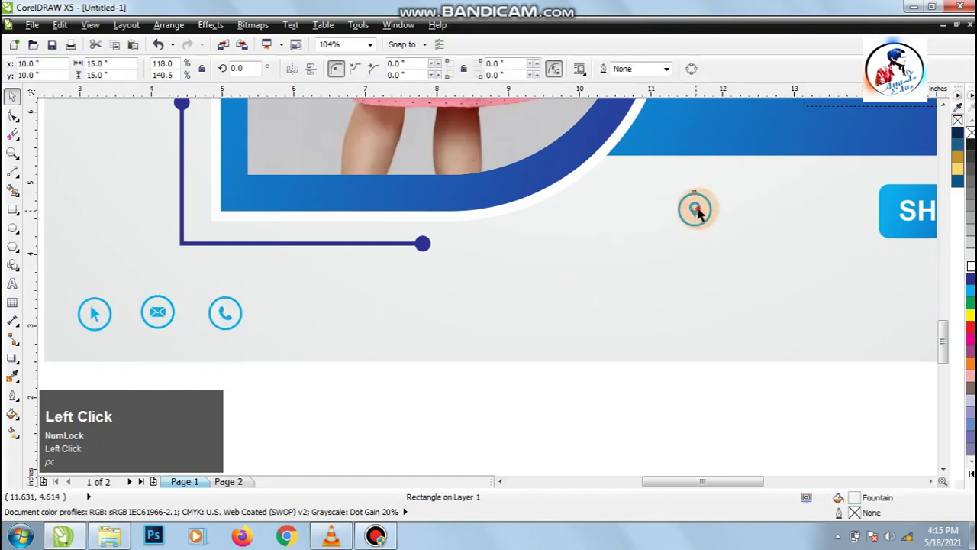
pyautogui.moveTo(693, 209); pyautogui.dragTo(295, 316)
# Distribute the four contact icons evenly, align their centers in a straight row, and move the row slightly up.
pyautogui.moveTo(387, 388); pyautogui.dragTo(72, 280)
pyautogui.hotkey('shift', 'e')
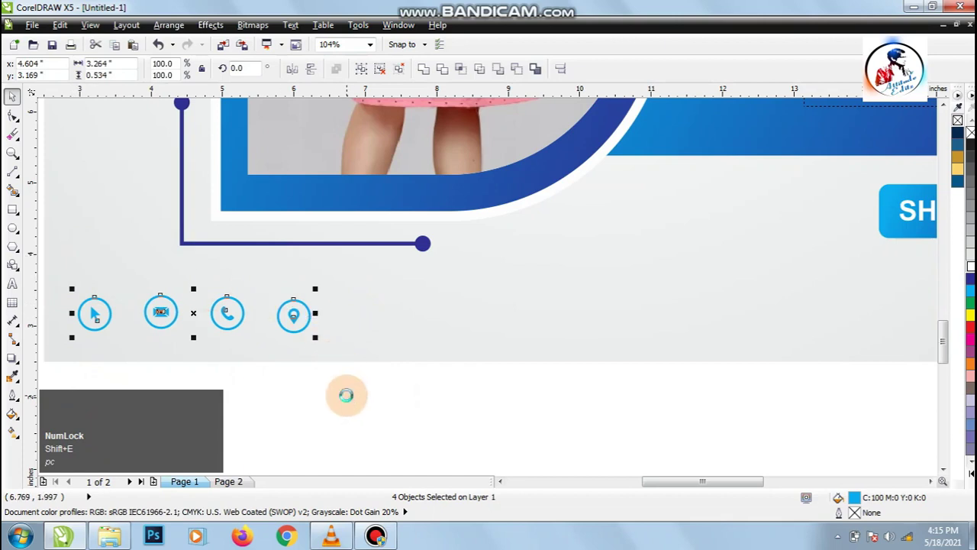
pyautogui.press('e')
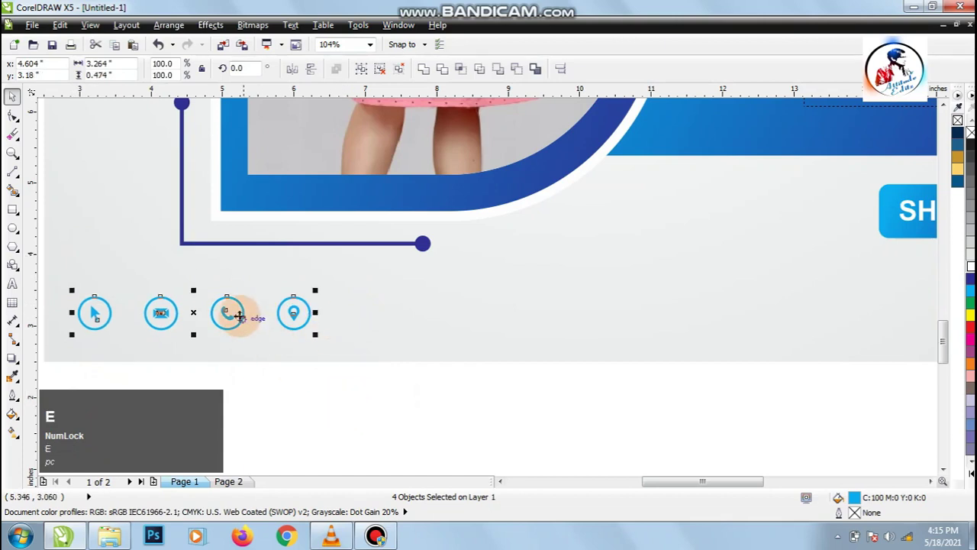
pyautogui.moveTo(227, 311); pyautogui.dragTo(228, 308)
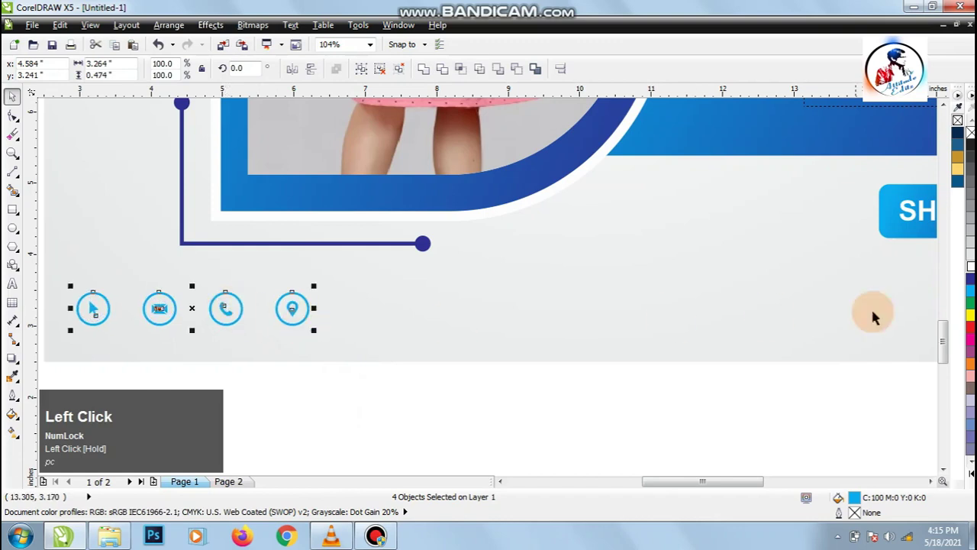
# Recolor the four contact icons dark blue, C:100 M:100 Y:0 K:0.
pyautogui.click(970, 281)
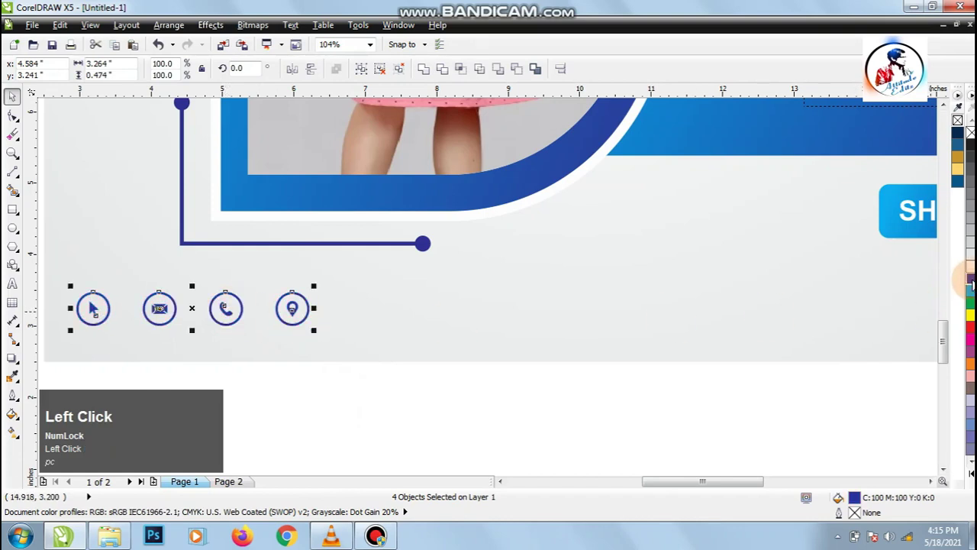
pyautogui.click(477, 420)
pyautogui.press('F4')
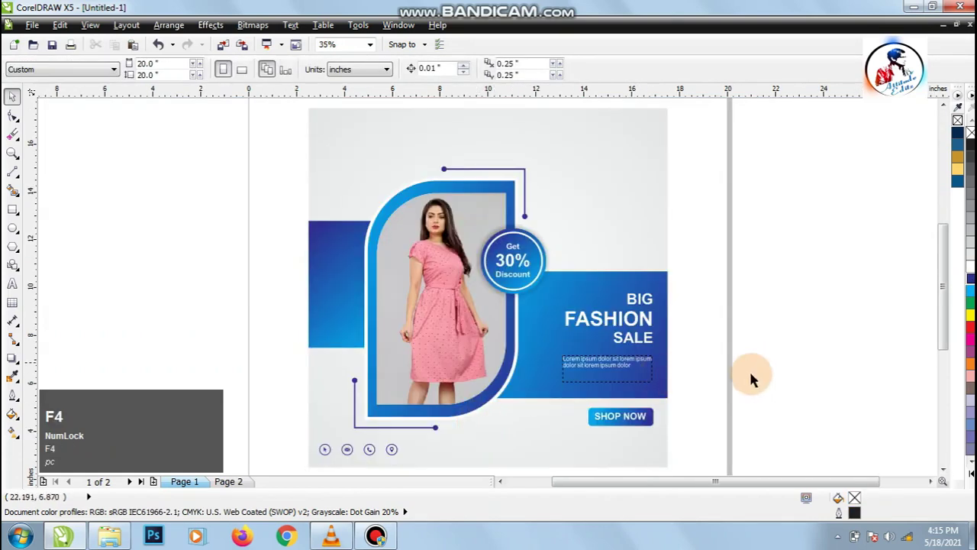
# Nudge the row of four contact icons slightly right and up.
pyautogui.click(343, 458)
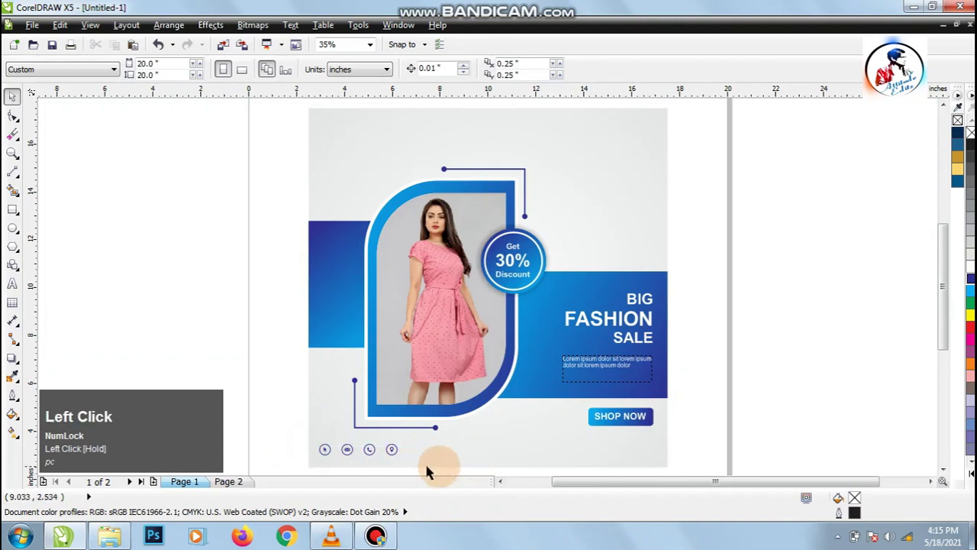
pyautogui.moveTo(296, 445); pyautogui.dragTo(405, 455)
pyautogui.press('Right')
pyautogui.press('Right')
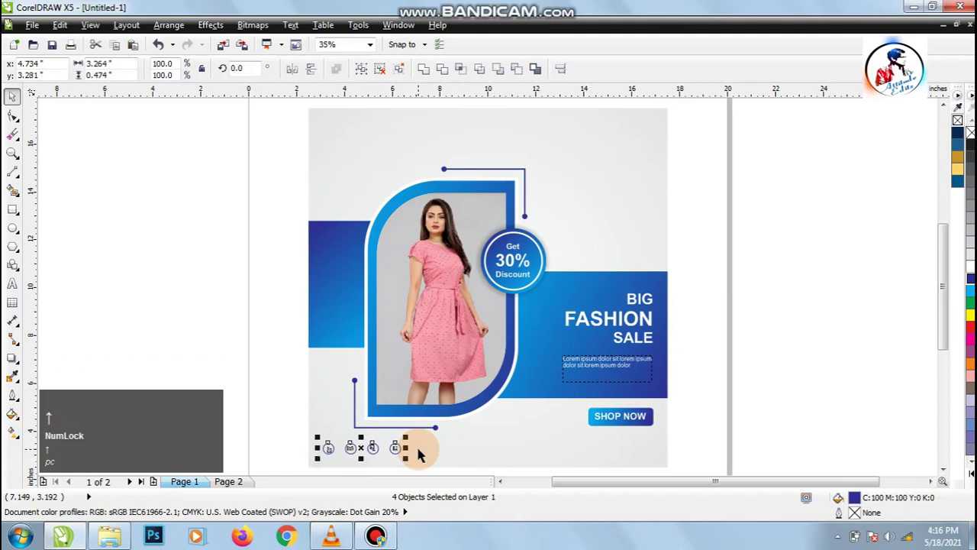
pyautogui.click(737, 374)
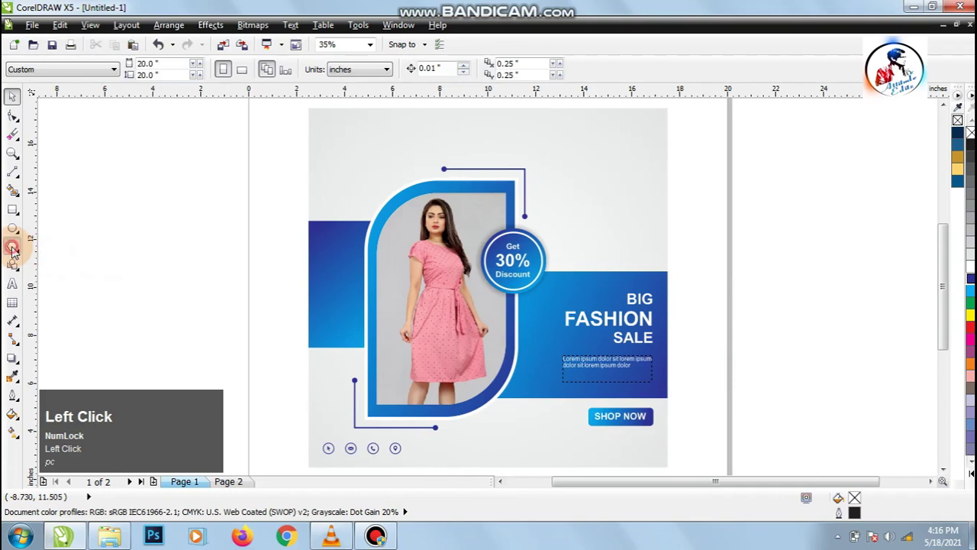
# Draw a three-sided polygon about 3.9 by 3.4 inches on the empty area beside the flyer.
pyautogui.click(12, 248)
pyautogui.click(58, 246)
pyautogui.moveTo(89, 231); pyautogui.dragTo(205, 338)
pyautogui.hotkey('ctrl', 'a')
pyautogui.write('3')
pyautogui.press('Return')
pyautogui.click(12, 95)
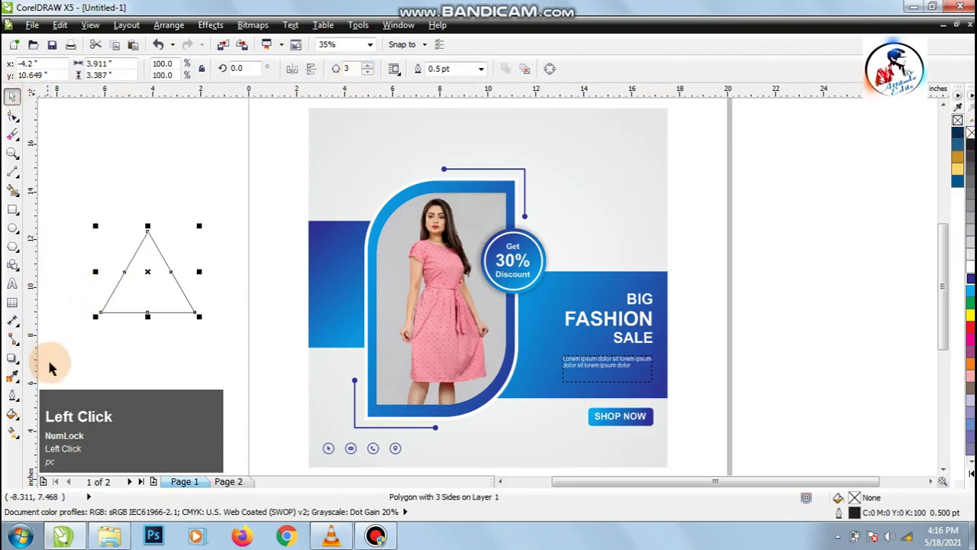
# Set the triangle's outline width to 5 pt.
pyautogui.click(481, 69)
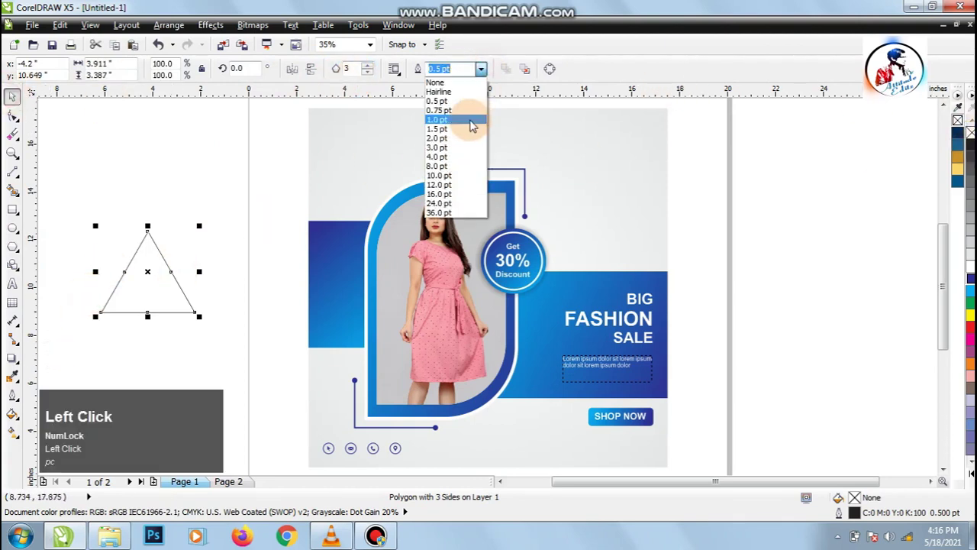
pyautogui.click(456, 136)
pyautogui.hotkey('ctrl', 'a')
pyautogui.write('5')
pyautogui.press('Return')
# Shrink the triangle to about 1.4 by 1.2 inches and move it above the sale headline panel, undoing any accidental background shift.
pyautogui.moveTo(200, 316); pyautogui.dragTo(136, 261)
pyautogui.moveTo(120, 260); pyautogui.dragTo(603, 238)
pyautogui.click(606, 228)
pyautogui.click(613, 195)
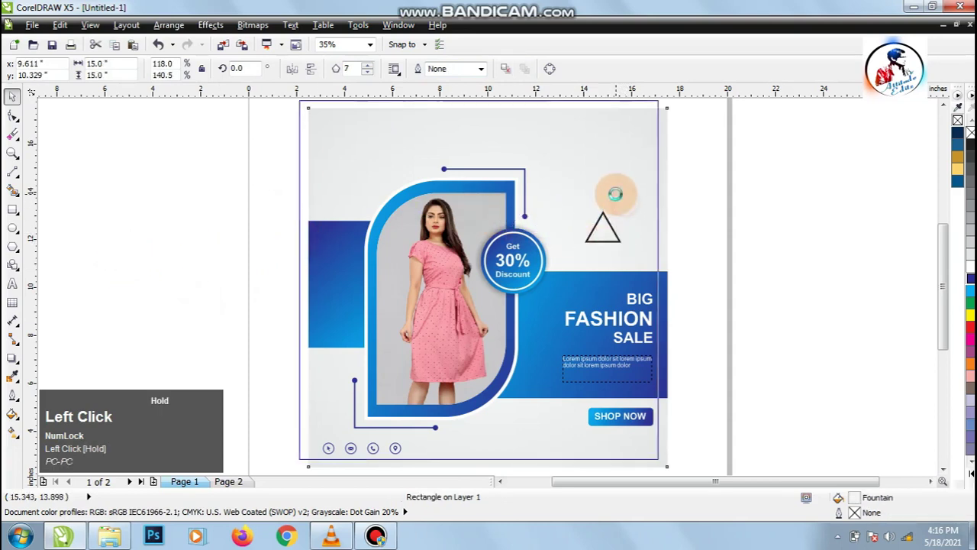
pyautogui.hotkey('ctrl', 'z')
# Rotate the triangle about 38.8 degrees and shift it closer to the headline panel.
pyautogui.click(603, 227)
pyautogui.click(604, 228)
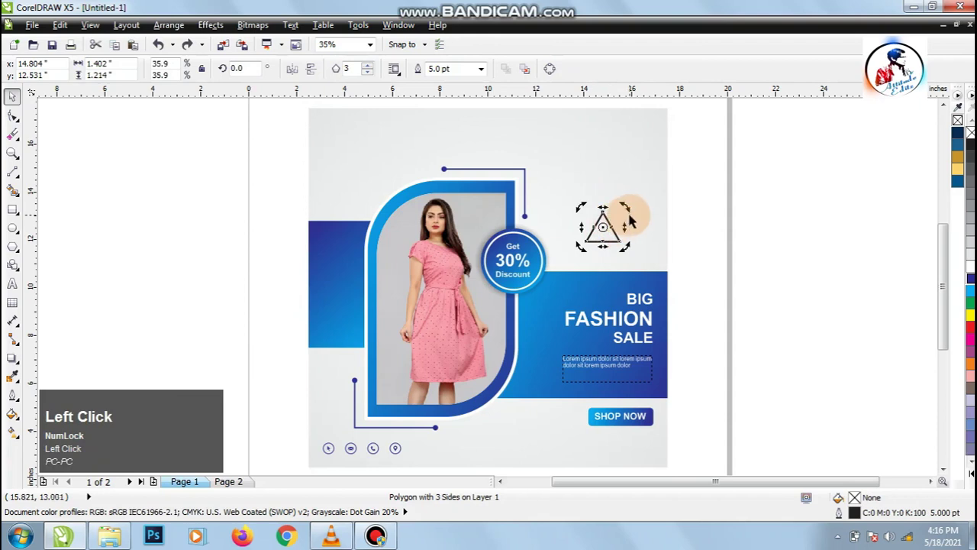
pyautogui.moveTo(626, 206); pyautogui.dragTo(617, 240)
pyautogui.click(600, 229)
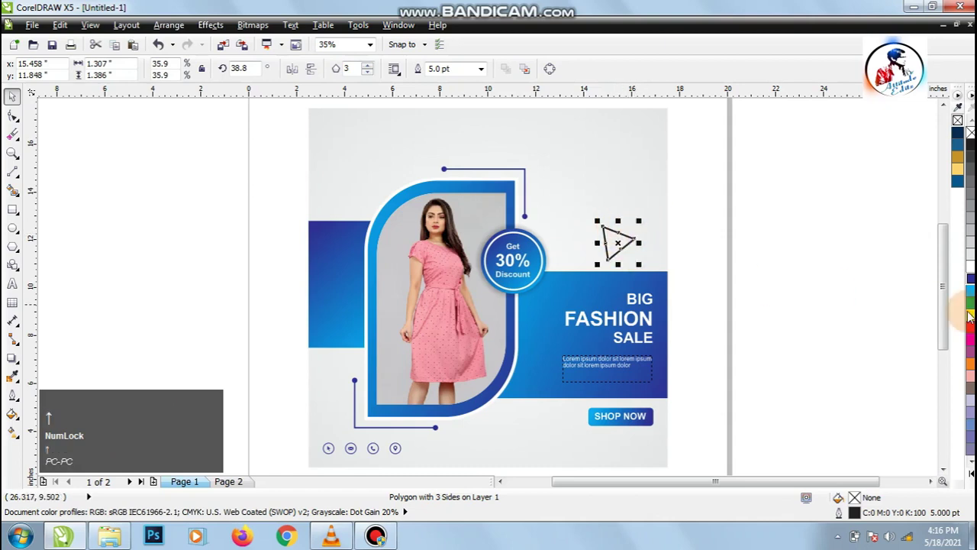
# Color the triangle's outline dark blue, C:100 M:100 Y:0 K:0, with no fill.
pyautogui.click(970, 278)
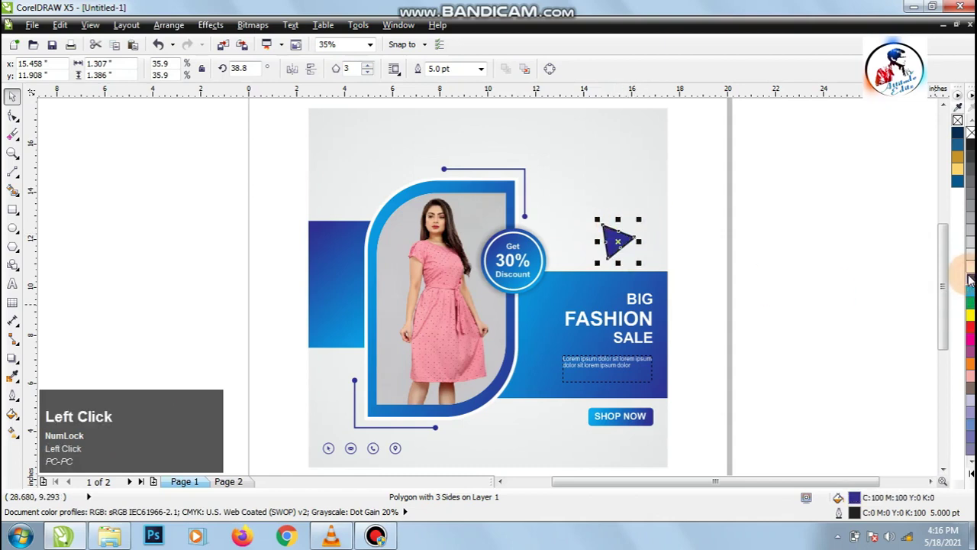
pyautogui.rightClick(969, 283)
pyautogui.hotkey('ctrl', 'z')
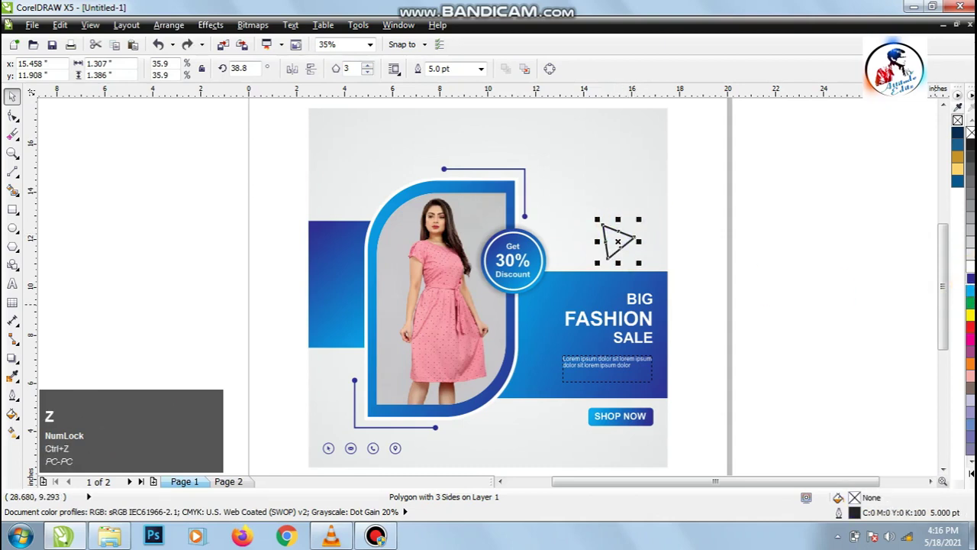
pyautogui.click(815, 303)
# Add two smaller copies of the triangle, about 0.7 by 0.8 inches, at the flyer's upper right and above the photo frame.
pyautogui.click(619, 243)
pyautogui.moveTo(619, 243); pyautogui.dragTo(459, 136)
pyautogui.rightClick(561, 156)
pyautogui.rightClick(458, 140)
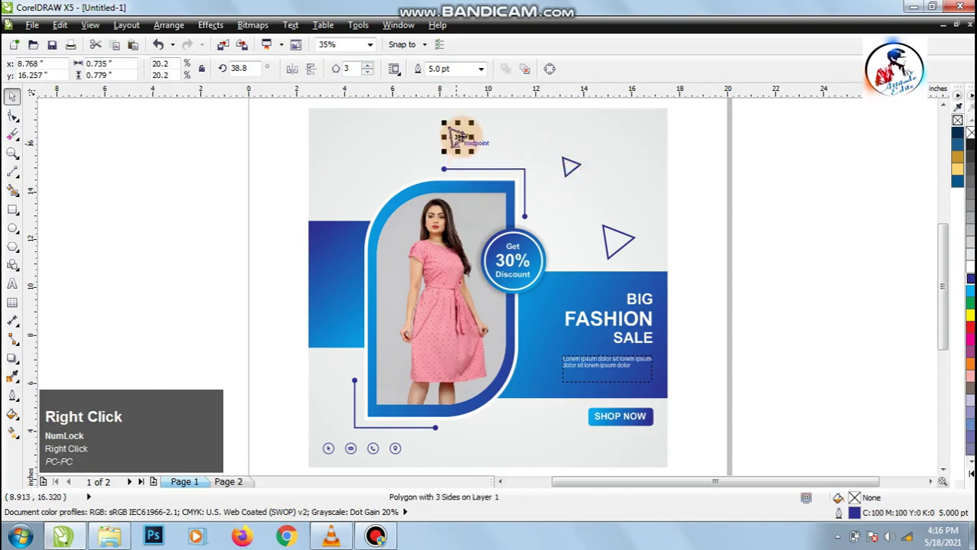
# Set the rotation of the small triangle above the photo frame to 90 degrees.
pyautogui.click(238, 68)
pyautogui.write('90')
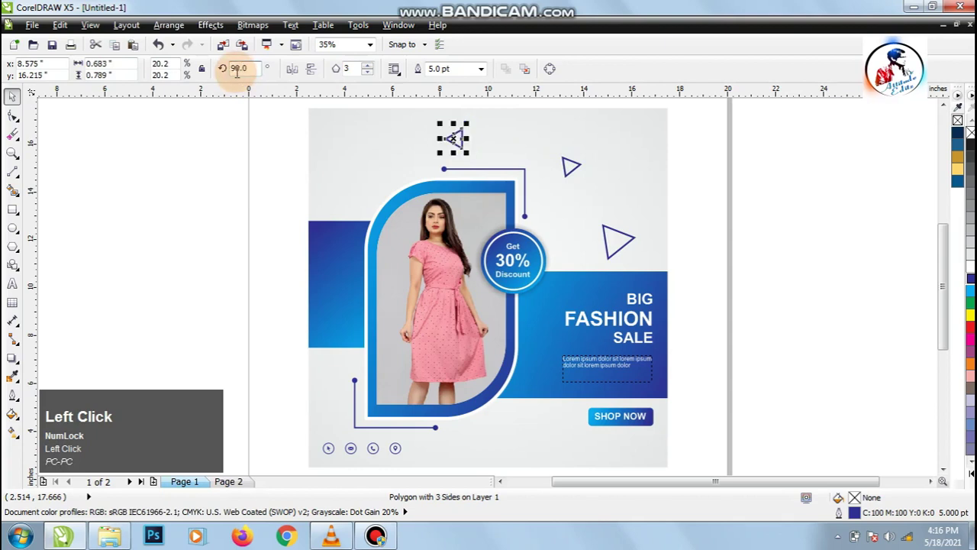
pyautogui.click(98, 178)
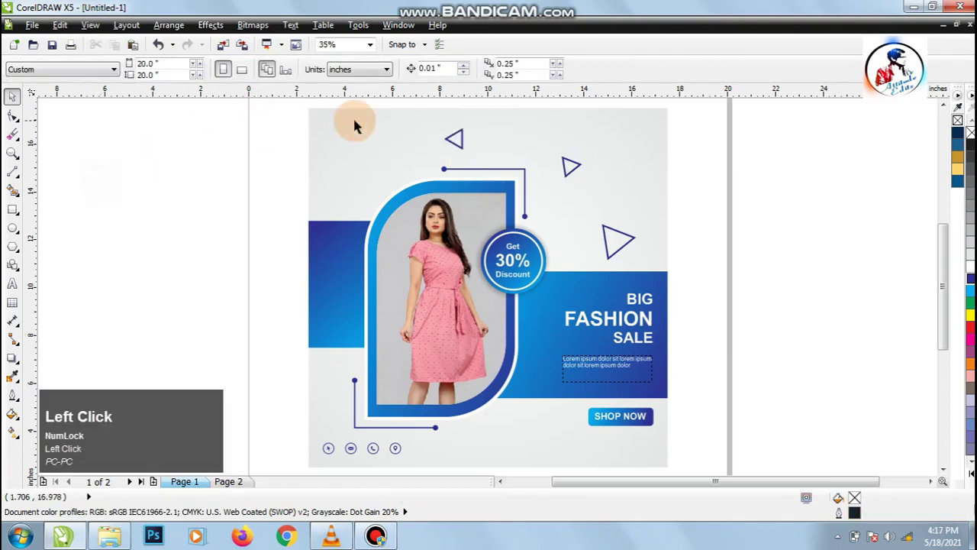
# Copy the small triangle to the area above the left blue panel and rotate it to about 164.8 degrees.
pyautogui.moveTo(455, 139); pyautogui.dragTo(350, 150)
pyautogui.rightClick(357, 191)
pyautogui.click(357, 191)
pyautogui.click(248, 191)
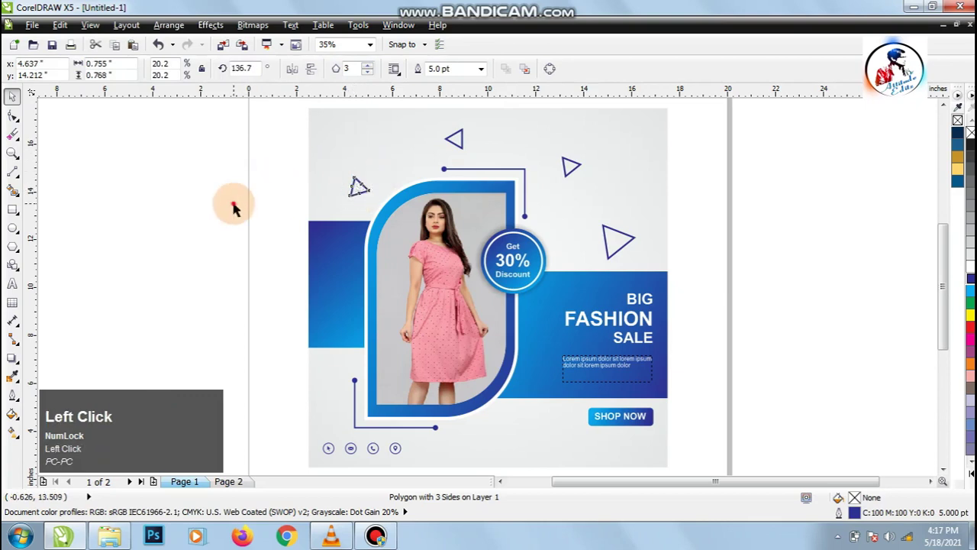
pyautogui.click(373, 187)
pyautogui.click(360, 188)
pyautogui.click(364, 188)
# Place a copy of the upper-left small triangle below the photo frame, beside the "SHOP NOW" button.
pyautogui.moveTo(374, 165); pyautogui.dragTo(518, 429)
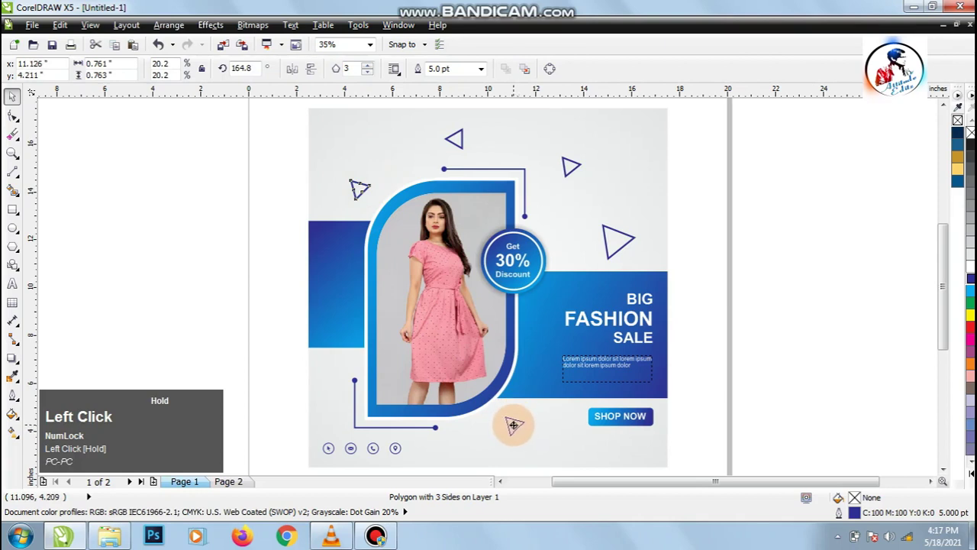
pyautogui.moveTo(509, 420); pyautogui.dragTo(517, 420)
pyautogui.rightClick(516, 420)
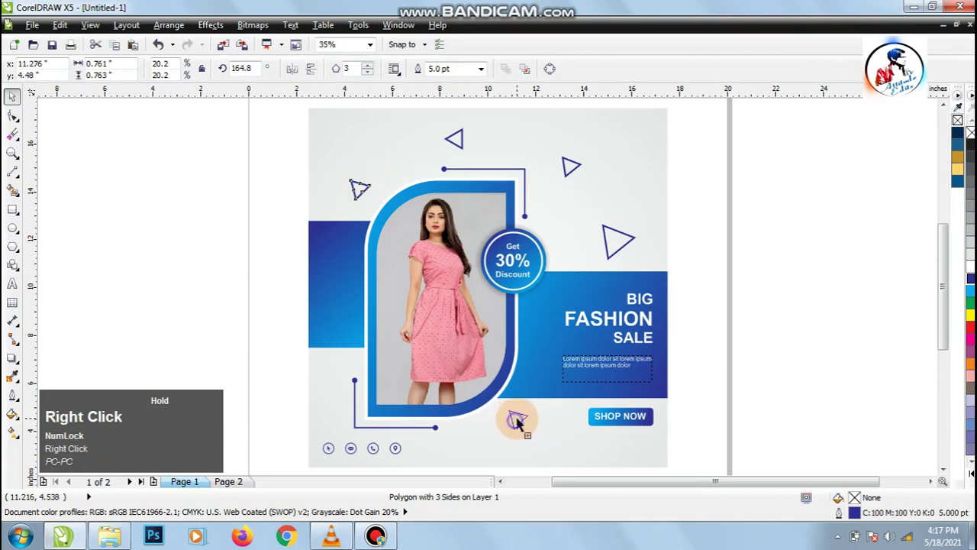
pyautogui.click(145, 273)
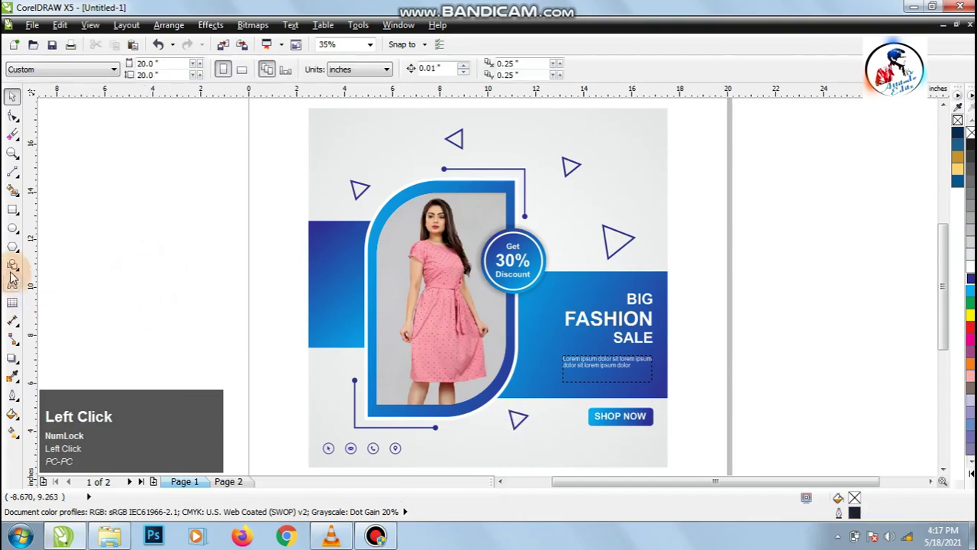
# Draw a circle about 0.87 inch in diameter left of the flyer and give it a blue 4 pt outline.
pyautogui.click(12, 227)
pyautogui.moveTo(161, 216); pyautogui.dragTo(174, 237)
pyautogui.click(12, 97)
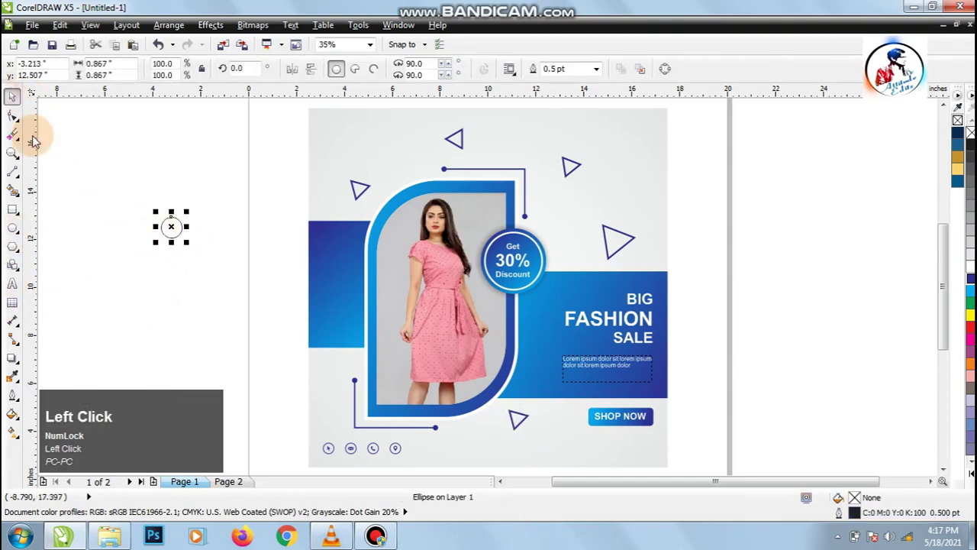
pyautogui.rightClick(969, 278)
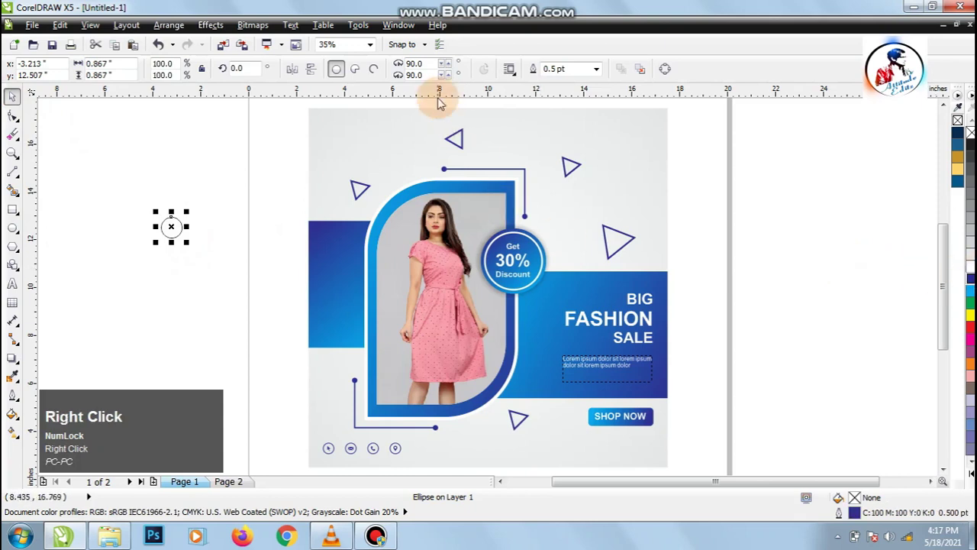
pyautogui.click(561, 69)
pyautogui.hotkey('ctrl', 'a')
pyautogui.write('4')
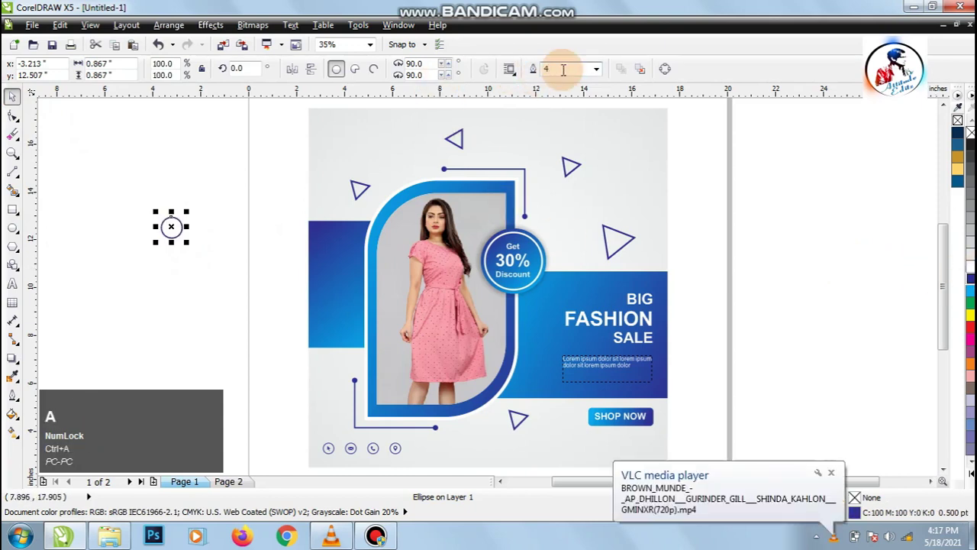
# Shrink the circle and place copies above the discount badge, at the flyer's upper right about 0.2 inch wide, and above the photo frame's rounded corner.
pyautogui.moveTo(189, 243); pyautogui.dragTo(395, 157)
pyautogui.rightClick(558, 219)
pyautogui.rightClick(557, 120)
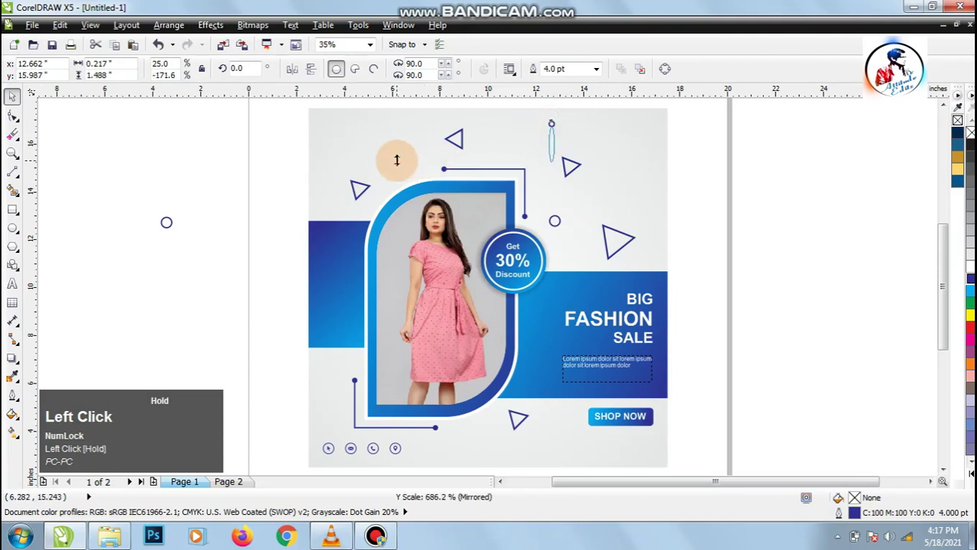
pyautogui.hotkey('ctrl', 'z')
pyautogui.moveTo(551, 122); pyautogui.dragTo(394, 161)
pyautogui.rightClick(390, 158)
# Move the remaining circle from outside the page onto the flyer, below the photo frame beside the small triangle.
pyautogui.click(207, 155)
pyautogui.click(166, 223)
pyautogui.moveTo(166, 215); pyautogui.dragTo(353, 330)
pyautogui.hotkey('ctrl', 'z')
pyautogui.moveTo(165, 221); pyautogui.dragTo(471, 440)
pyautogui.click(218, 259)
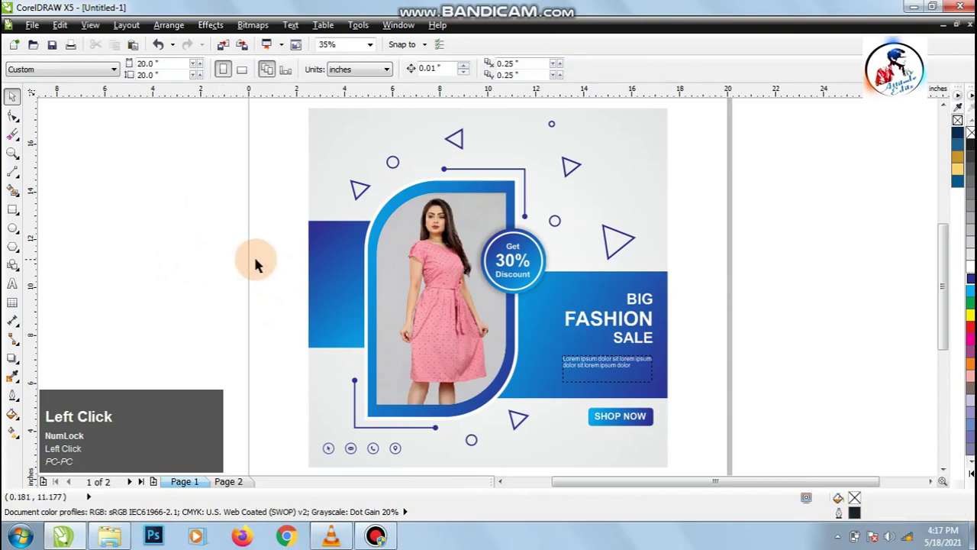
pyautogui.press('F4')
pyautogui.click(217, 183)
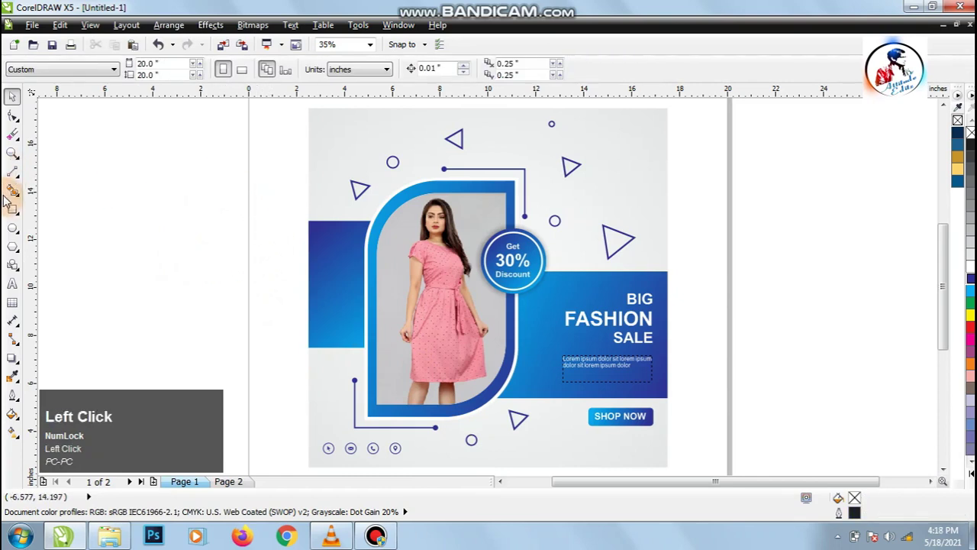
# Draw another circle about 0.5 inch in diameter on the blank area left of the flyer.
pyautogui.click(13, 227)
pyautogui.moveTo(70, 191)
pyautogui.mouseDown()
pyautogui.moveTo(81, 202)
pyautogui.moveTo(74, 197)
pyautogui.mouseUp()
pyautogui.click(12, 96)
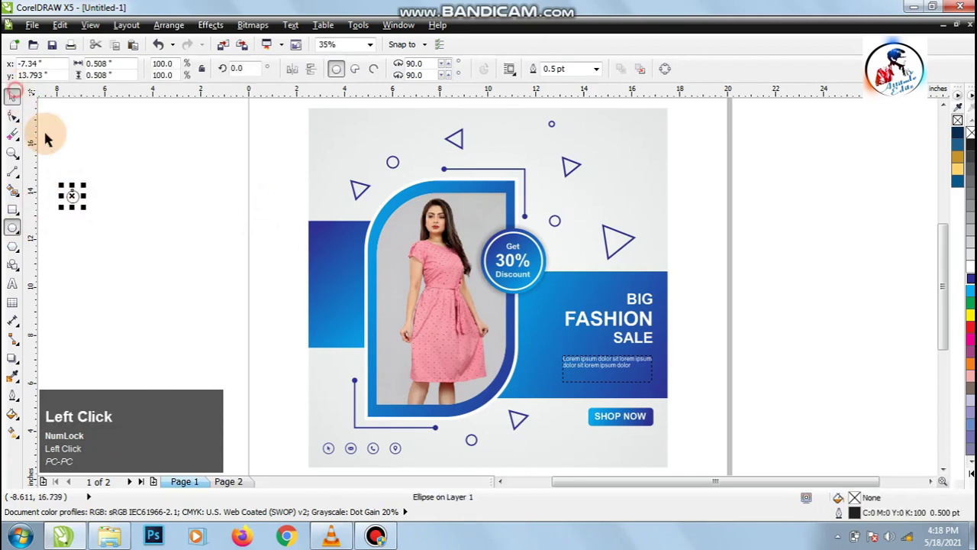
# Duplicate the new circle horizontally into an evenly spaced row of six and select the whole row.
pyautogui.moveTo(72, 195); pyautogui.dragTo(91, 196)
pyautogui.rightClick(91, 197)
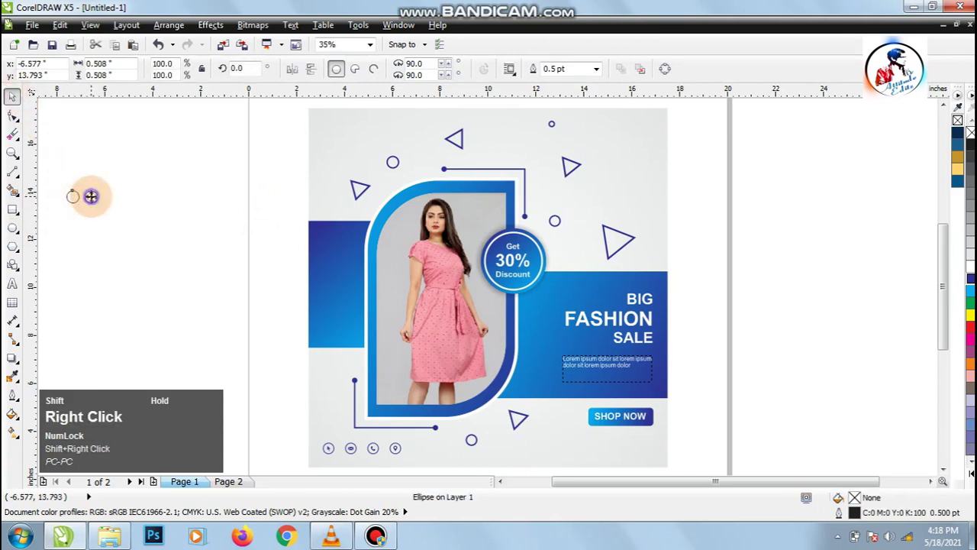
pyautogui.hotkey('ctrl', 'r')
pyautogui.hotkey('ctrl', 'r')
pyautogui.hotkey('ctrl', 'r')
pyautogui.hotkey('ctrl', 'r')
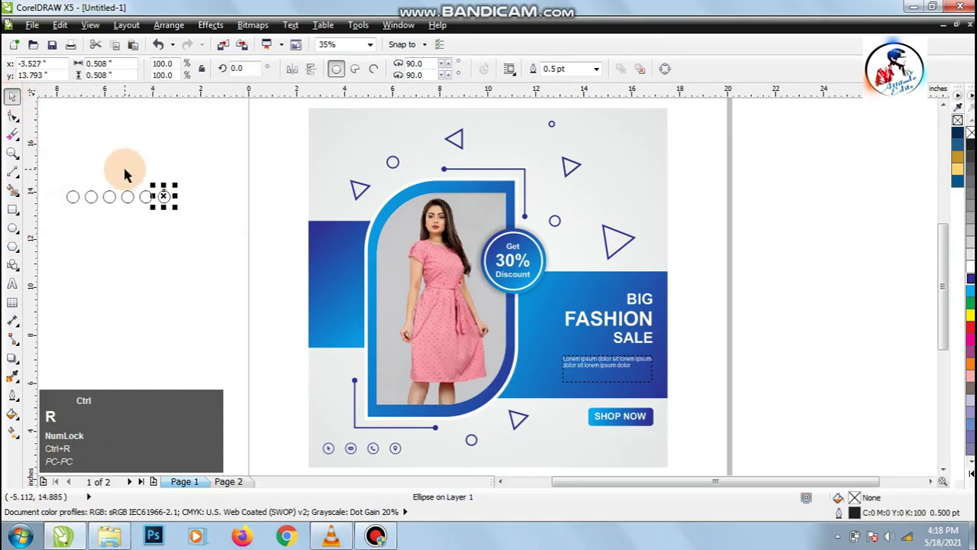
pyautogui.moveTo(183, 155); pyautogui.dragTo(47, 242)
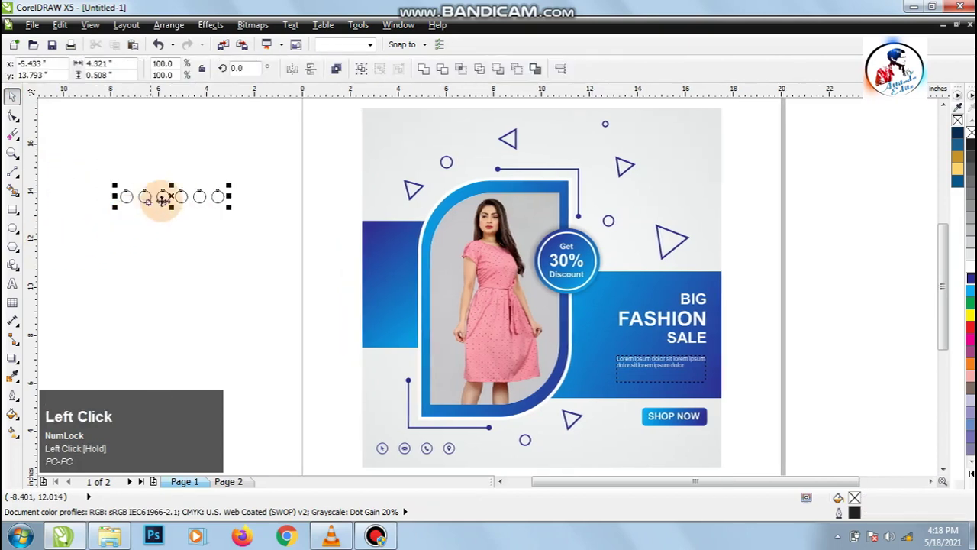